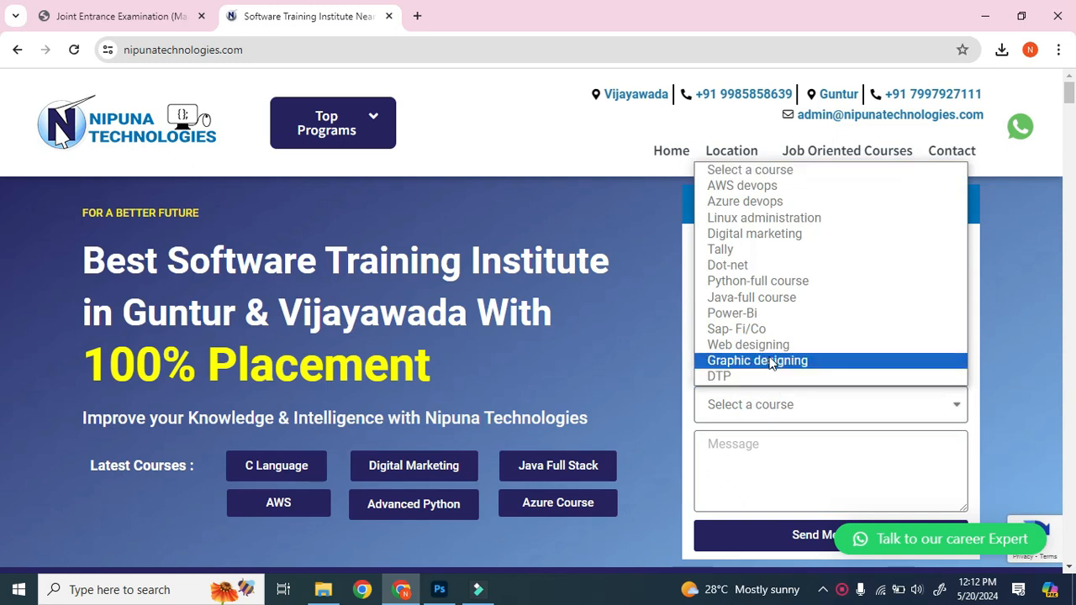
- Choose Tally as the course in the website's enquiry form and place the cursor in its message field
{"action": "left_click", "coordinate": [745, 251]}
{"action": "left_click", "coordinate": [751, 260]}
{"action": "left_click", "coordinate": [741, 308]}
{"action": "left_click", "coordinate": [746, 356]}
{"action": "left_click", "coordinate": [733, 468]}
{"action": "scroll", "coordinate": [780, 439], "scroll_direction": "down", "scroll_amount": 2}
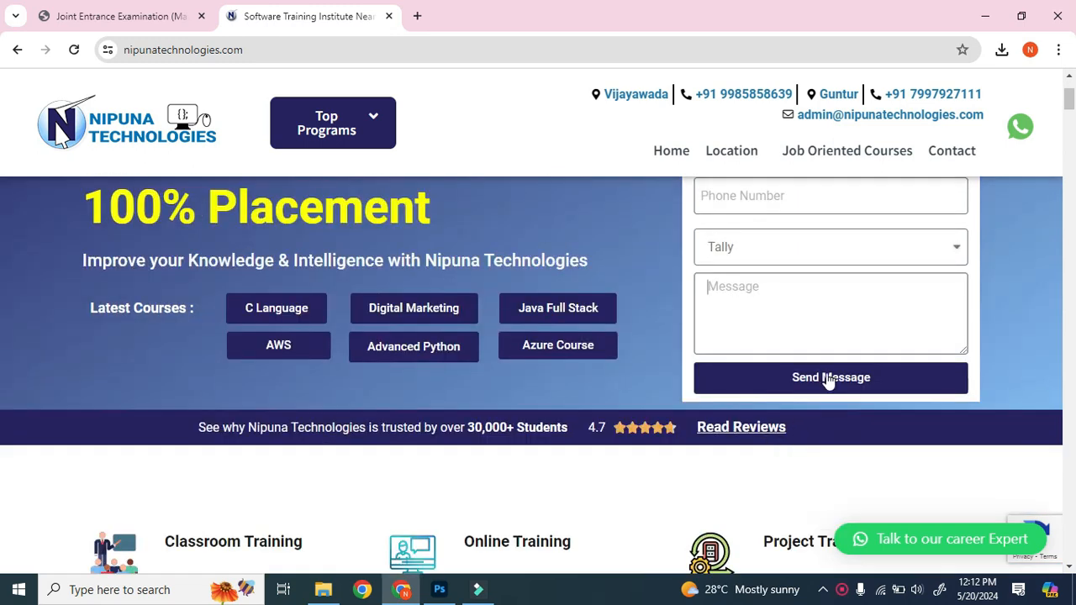
{"action": "scroll", "coordinate": [755, 370], "scroll_direction": "up", "scroll_amount": 1}
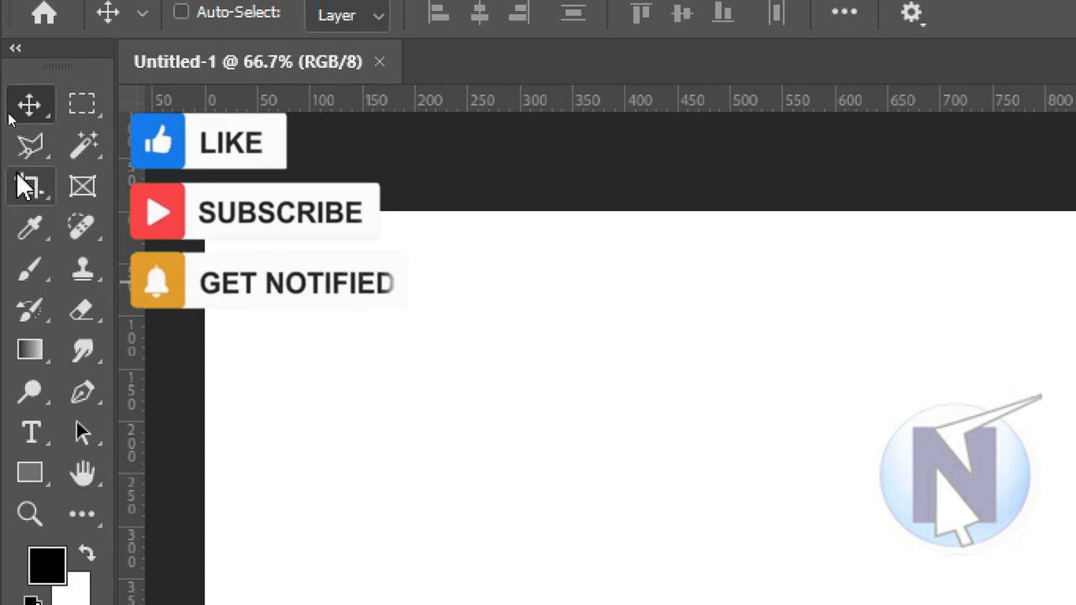
- Switch to Photoshop and open the picture images (1) from the Downloads folder
{"action": "key", "text": "ctrl"}
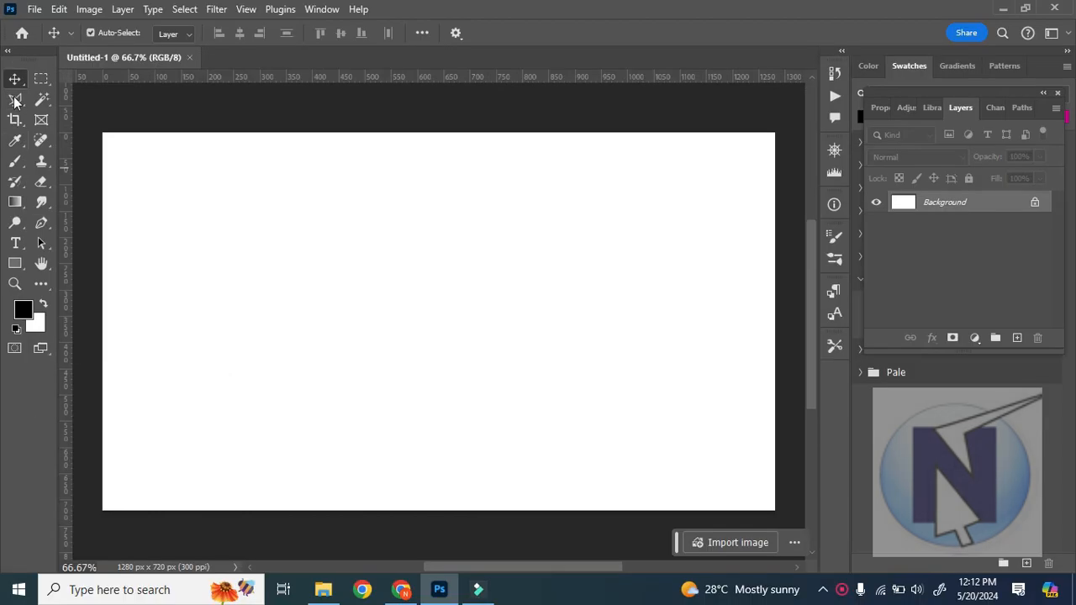
{"action": "left_click", "coordinate": [35, 10]}
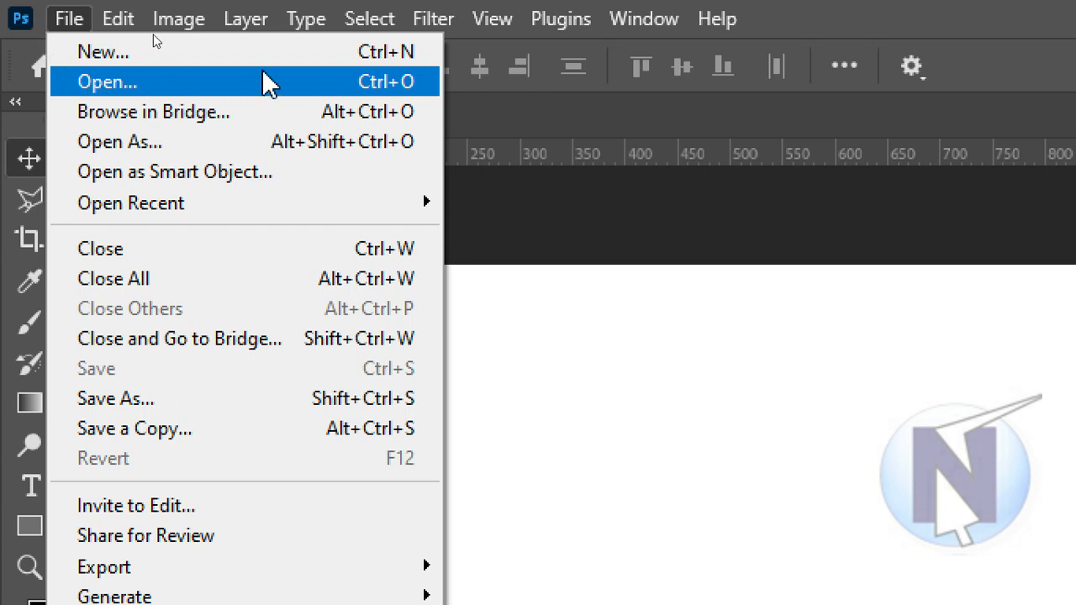
{"action": "left_click", "coordinate": [404, 84]}
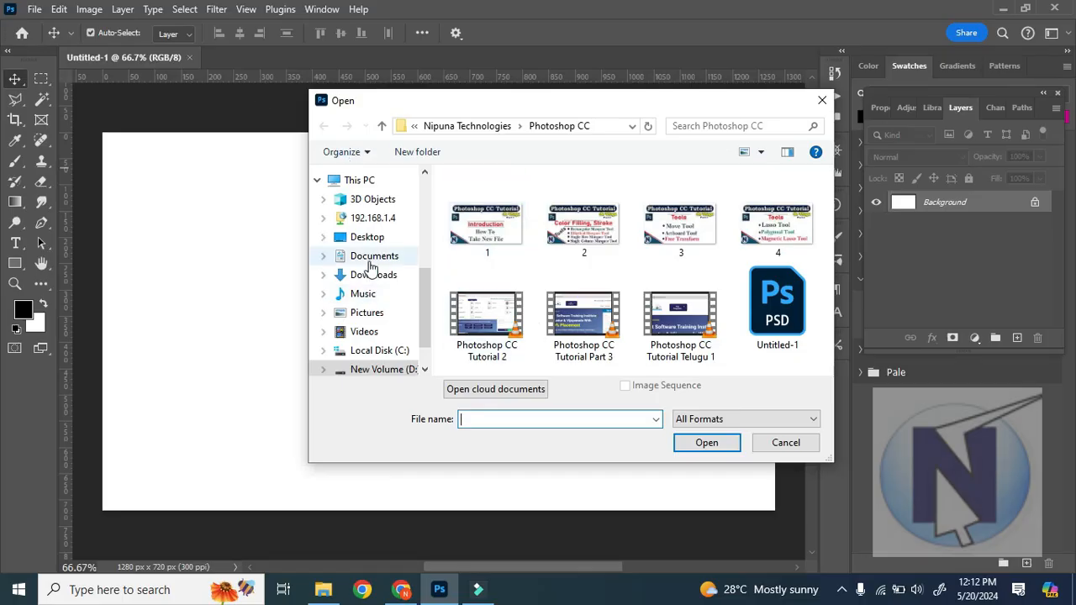
{"action": "left_click", "coordinate": [374, 276]}
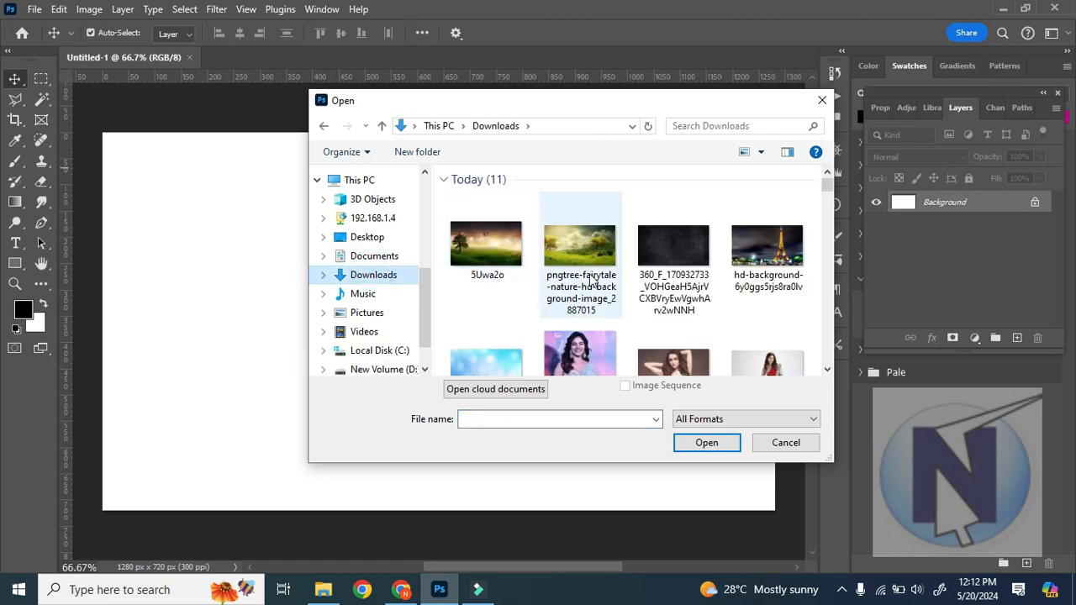
{"action": "scroll", "coordinate": [601, 327], "scroll_direction": "down", "scroll_amount": 1}
{"action": "scroll", "coordinate": [600, 326], "scroll_direction": "down", "scroll_amount": 2}
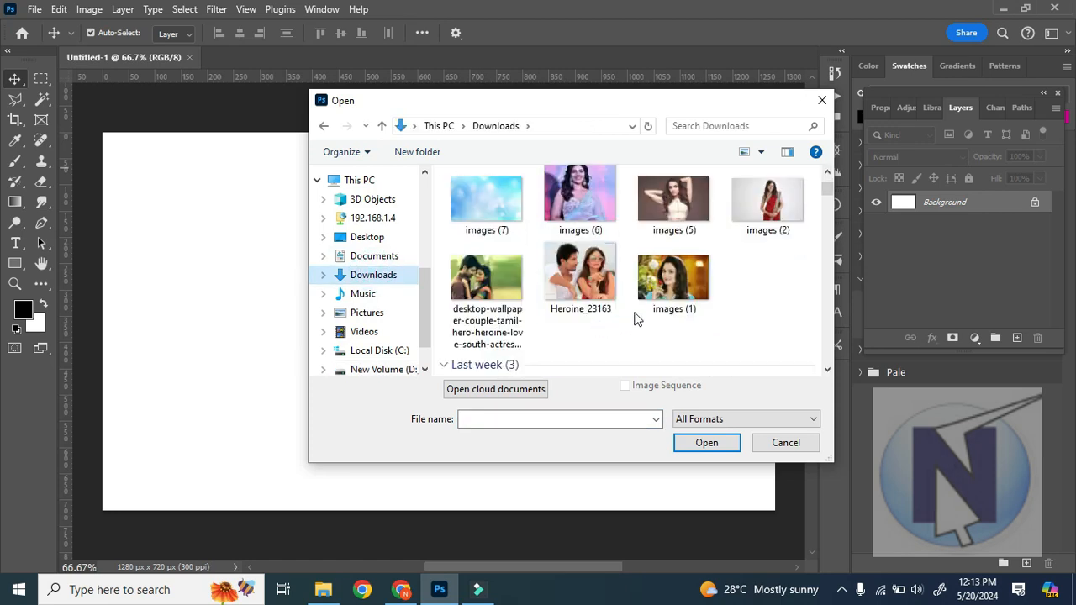
{"action": "left_click", "coordinate": [686, 290]}
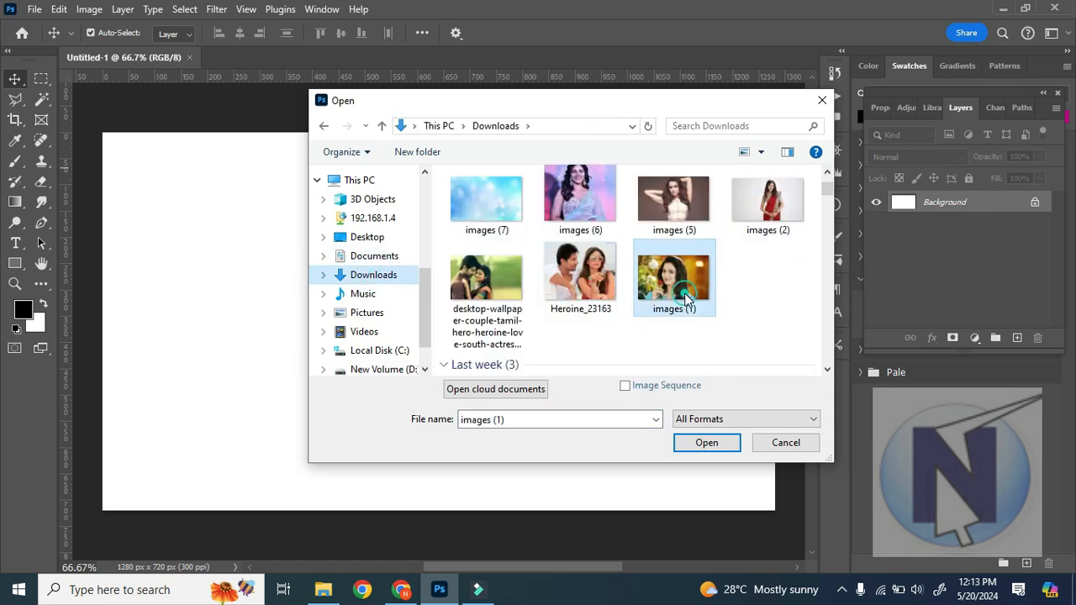
{"action": "left_click", "coordinate": [706, 446]}
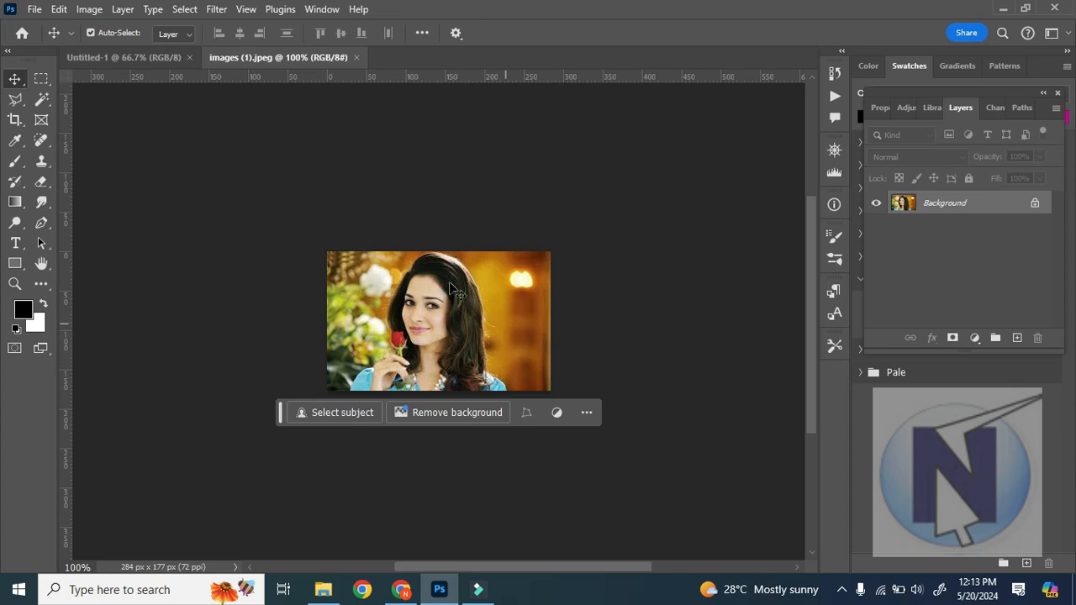
- Open the desktop-wallpaper-couple-tamil-hero-heroine-love-south-actress-couple picture from the Downloads folder as another document
{"action": "left_click", "coordinate": [35, 9]}
{"action": "left_click", "coordinate": [52, 41]}
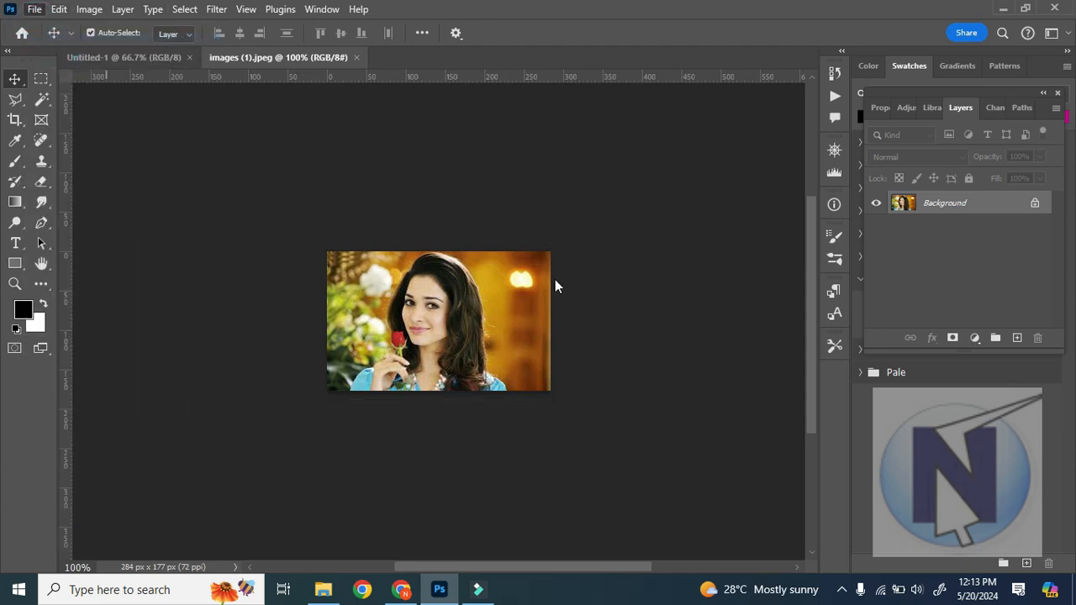
{"action": "left_click", "coordinate": [586, 333]}
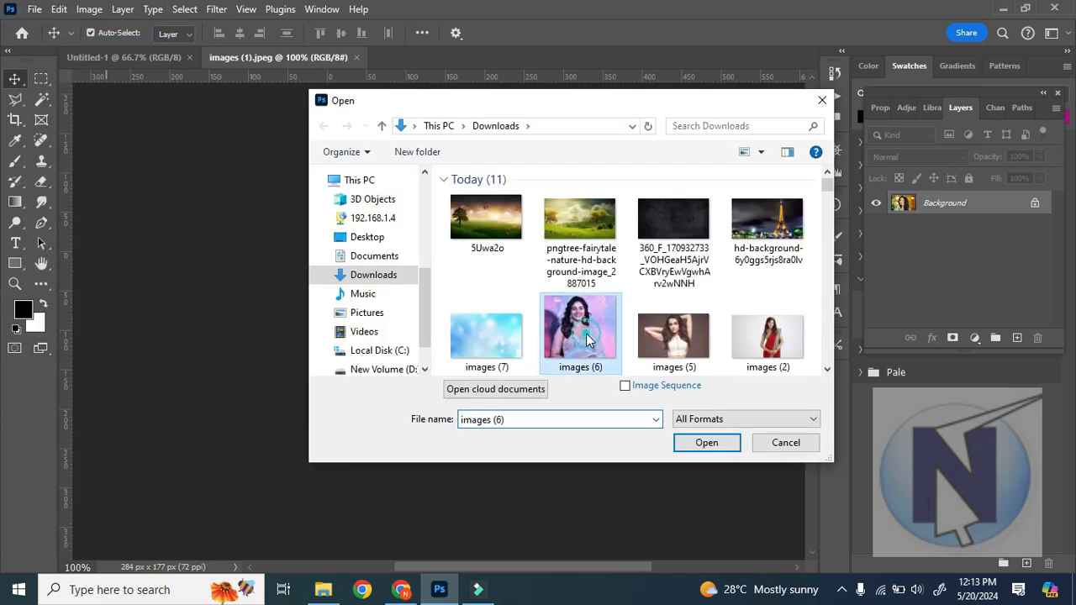
{"action": "scroll", "coordinate": [586, 333], "scroll_direction": "down", "scroll_amount": 2}
{"action": "left_click", "coordinate": [739, 235]}
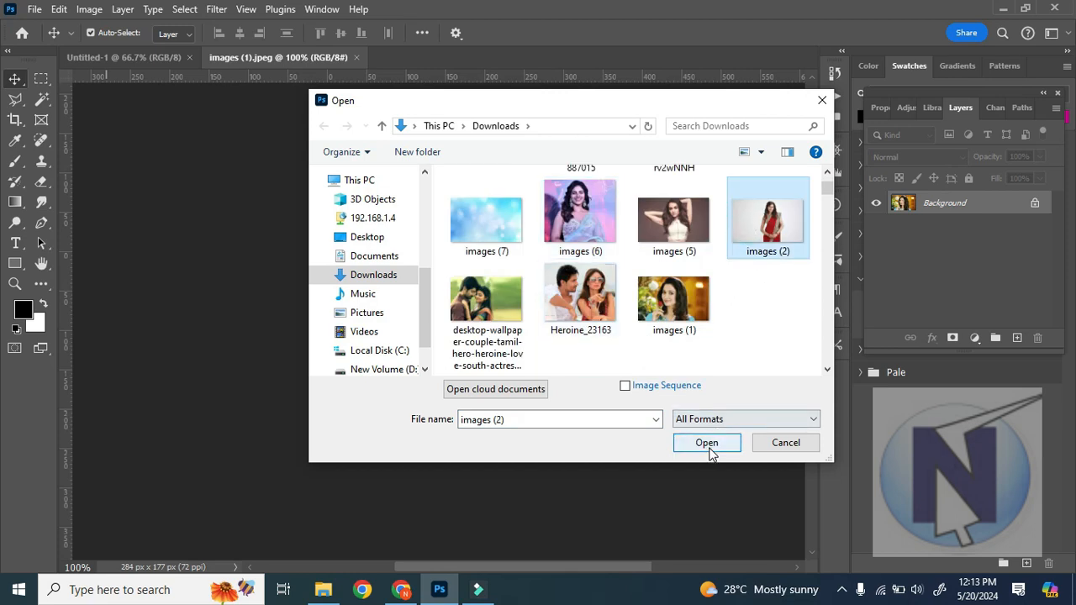
{"action": "left_click", "coordinate": [580, 298]}
{"action": "left_click", "coordinate": [486, 303]}
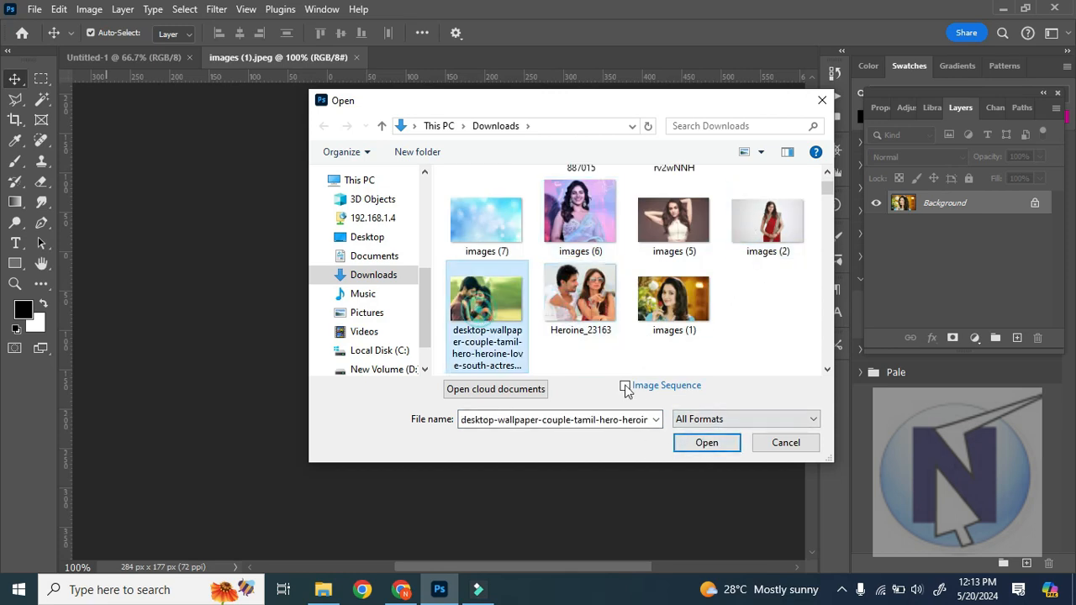
{"action": "left_click", "coordinate": [703, 443]}
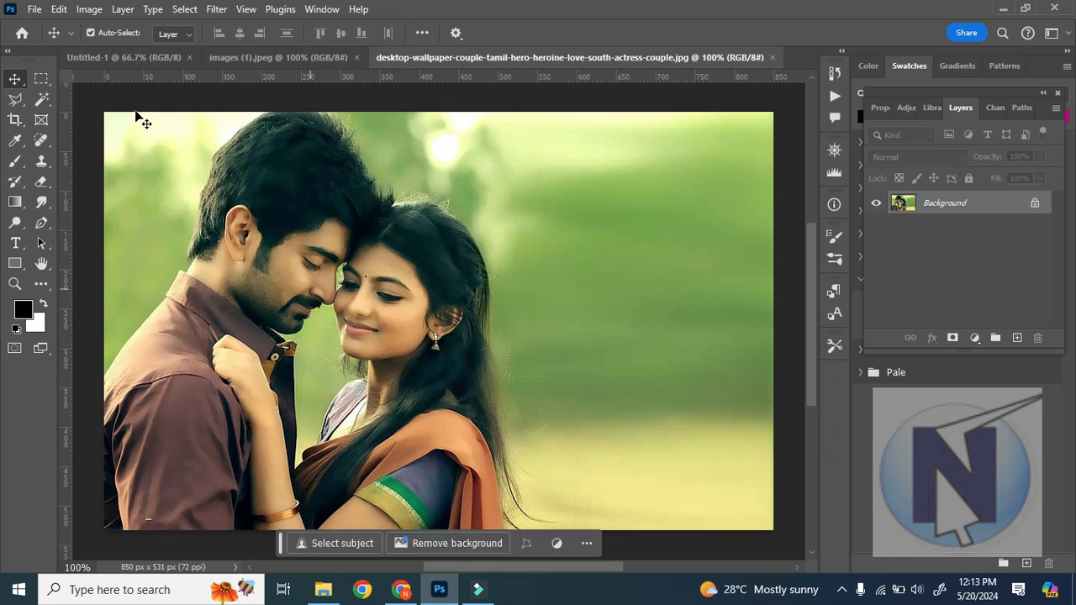
- Open the pngtree-fairytale-nature-hd-background-image_2887015 picture from the Downloads folder
{"action": "left_click", "coordinate": [34, 9]}
{"action": "left_click", "coordinate": [48, 40]}
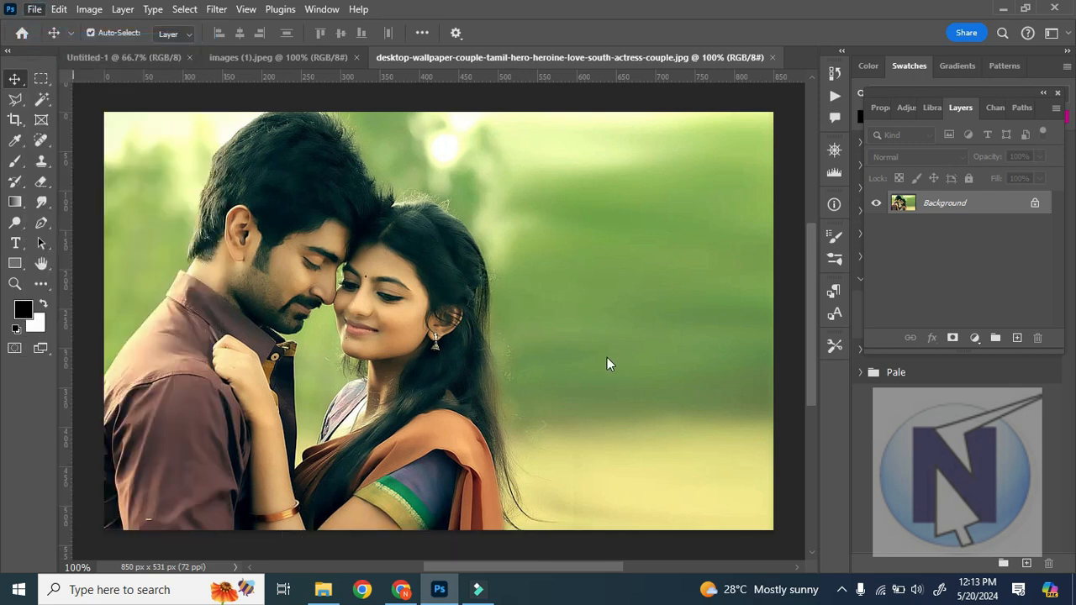
{"action": "left_click", "coordinate": [579, 243]}
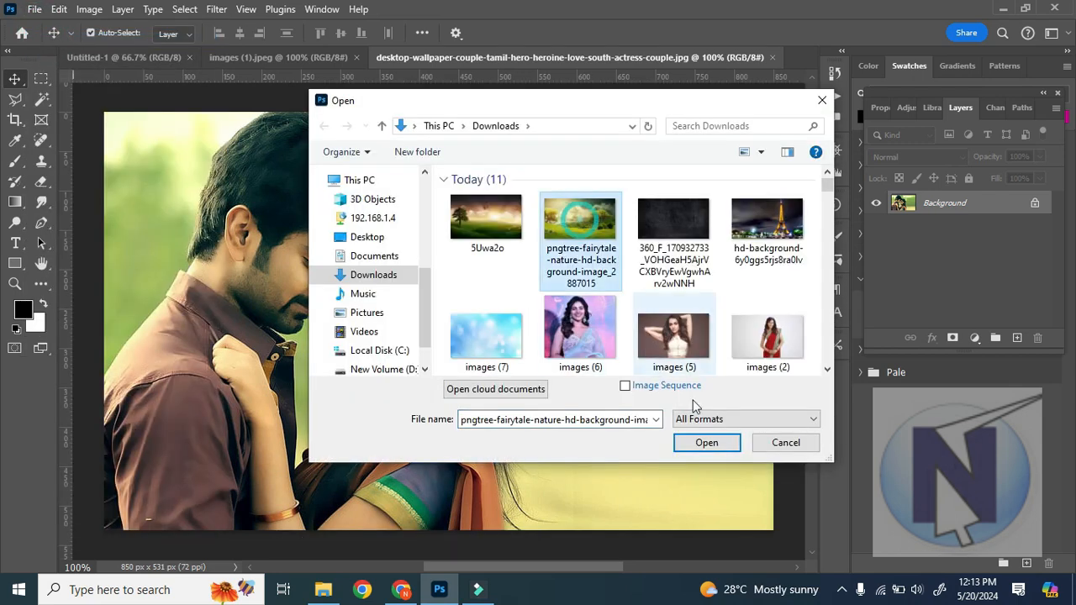
{"action": "left_click", "coordinate": [708, 445]}
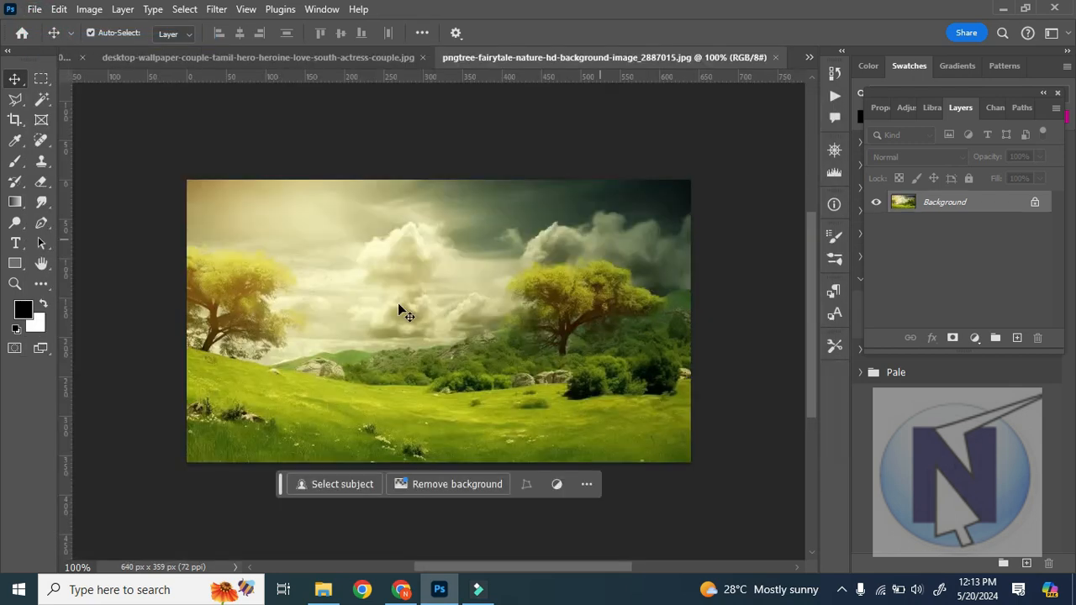
- View the couple photo and images (1) documents in turn, then return to the fairytale nature background
{"action": "left_click", "coordinate": [247, 53]}
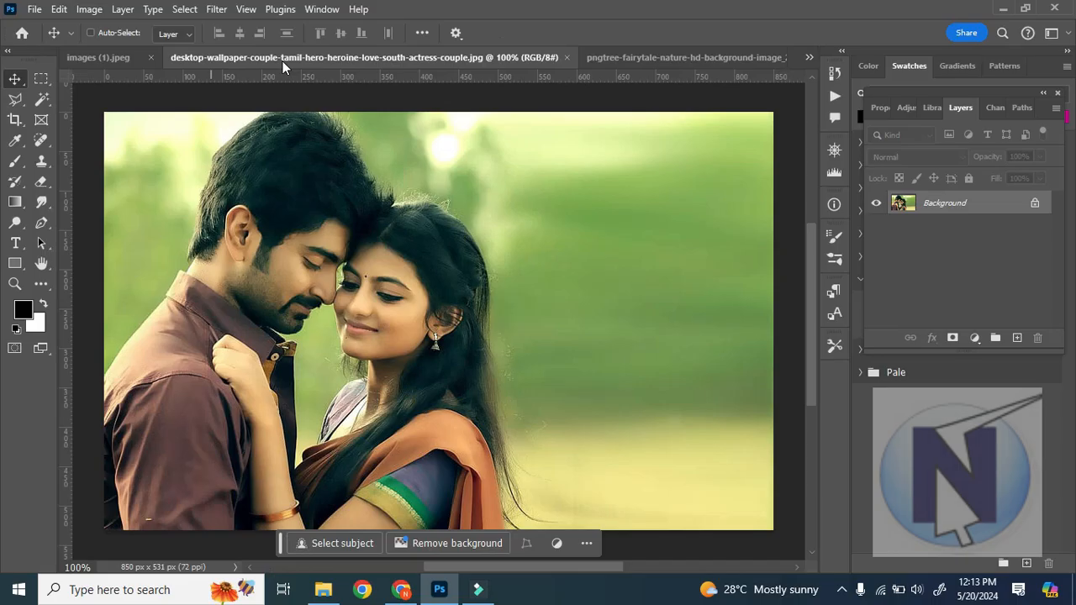
{"action": "key", "text": "ctrl"}
{"action": "left_click", "coordinate": [127, 58]}
{"action": "left_click", "coordinate": [226, 59]}
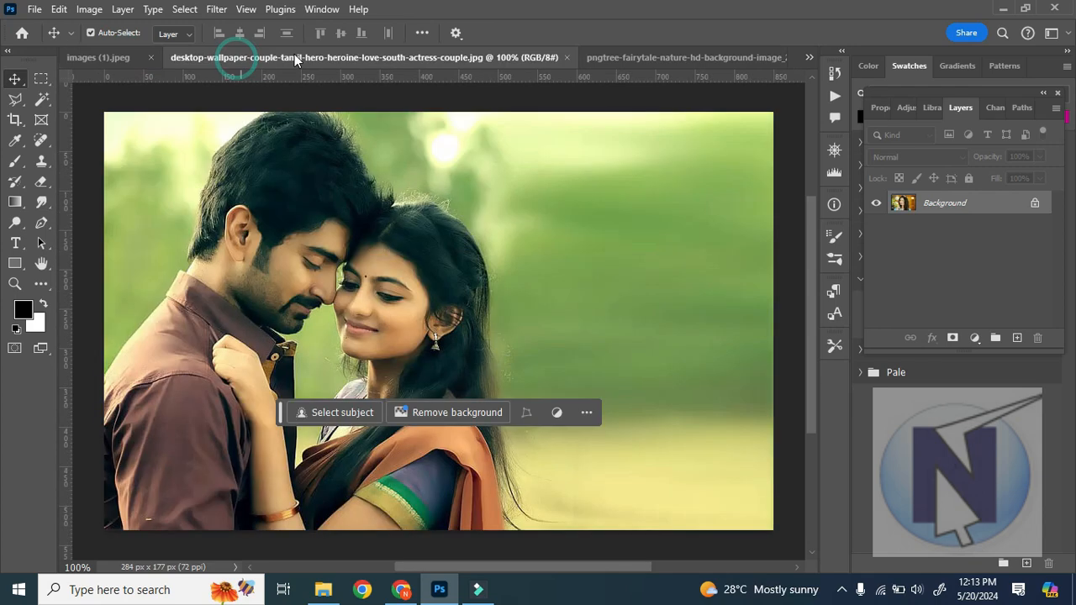
{"action": "left_click", "coordinate": [640, 57]}
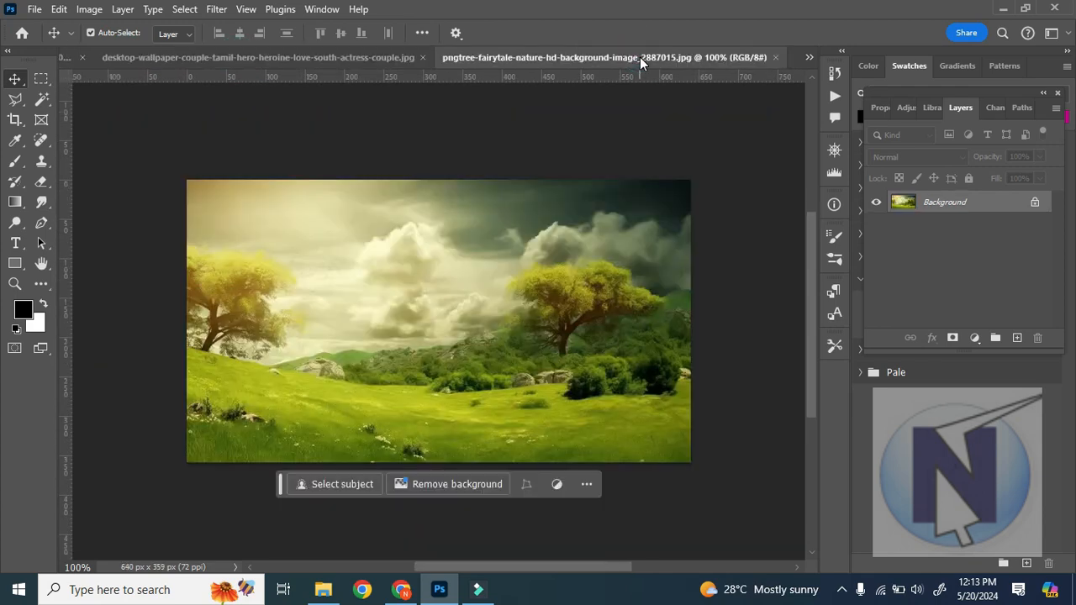
- Launch Notepad and write "ctrl+tab" in the blank note
{"action": "key", "text": "super+r"}
{"action": "type", "text": "notepad"}
{"action": "key", "text": "Return"}
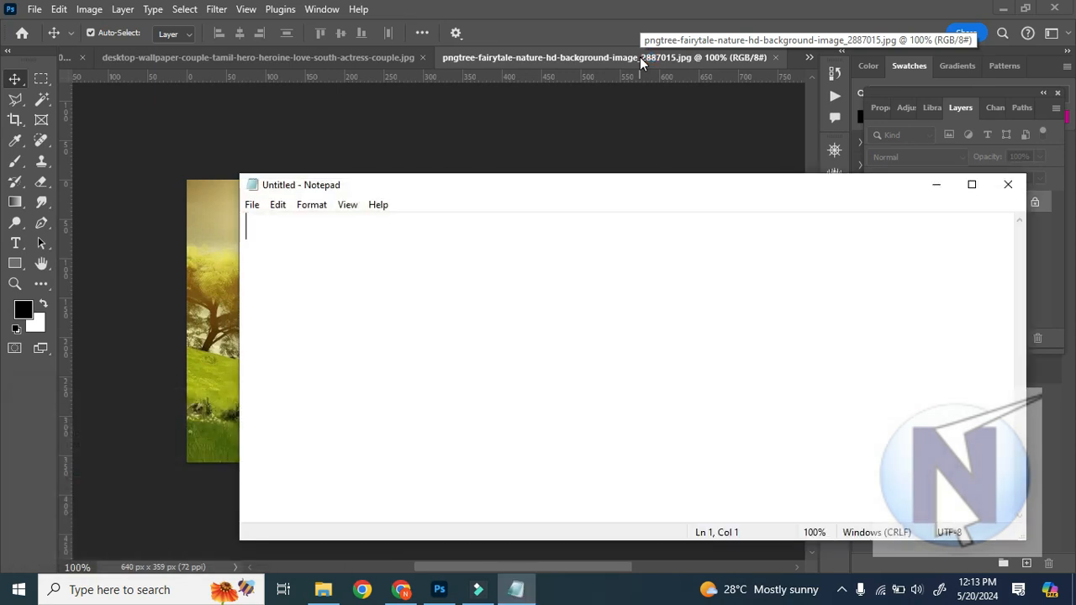
{"action": "type", "text": "ctrl+tab"}
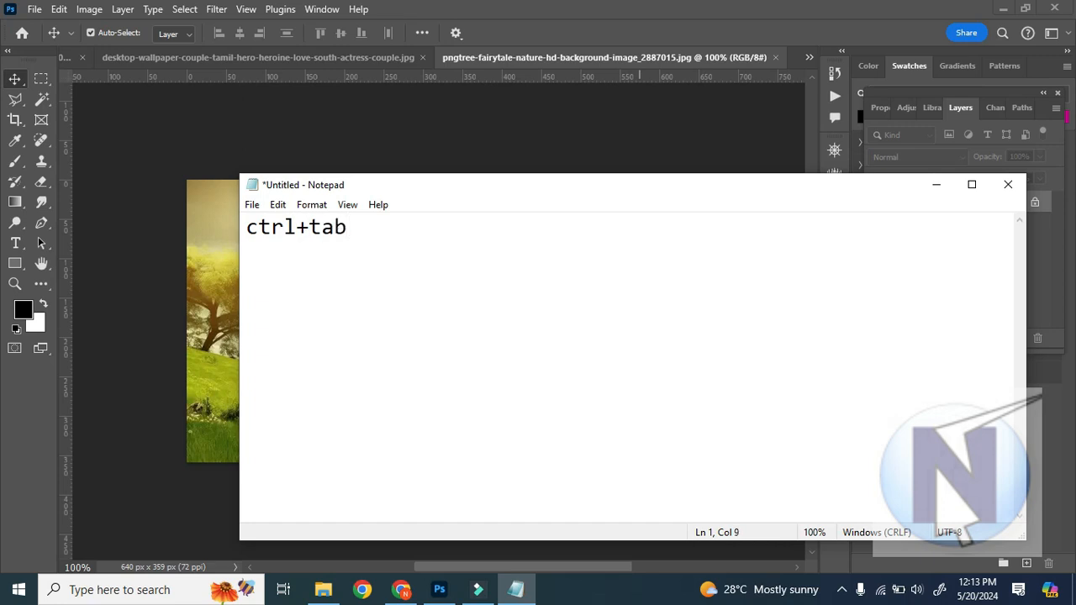
- Return to Photoshop and cycle repeatedly through all open documents, finishing on the couple photo
{"action": "left_click", "coordinate": [488, 143]}
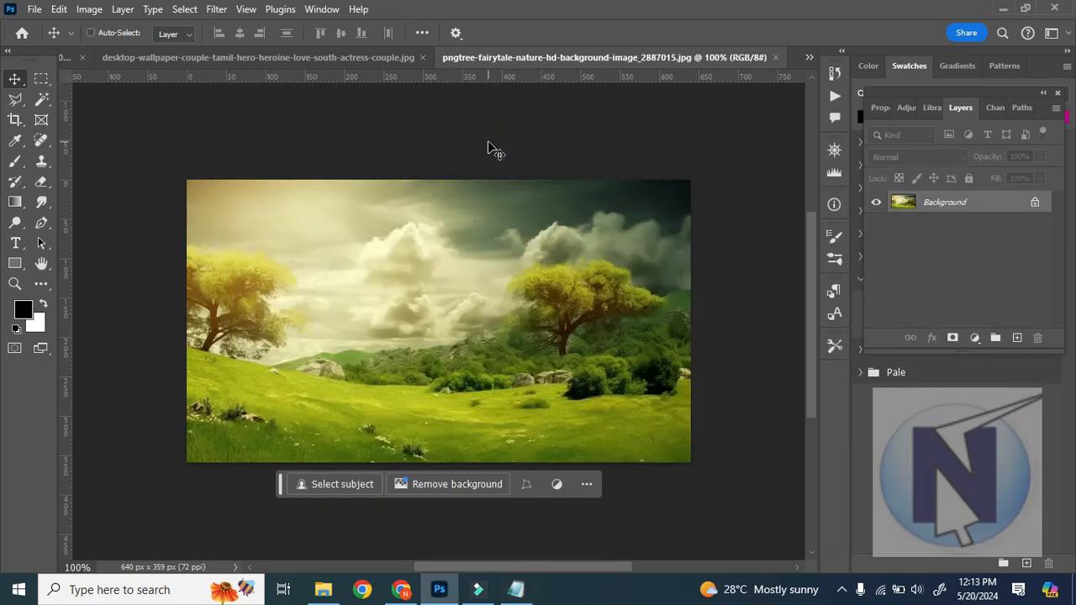
{"action": "key", "text": "ctrl+Tab"}
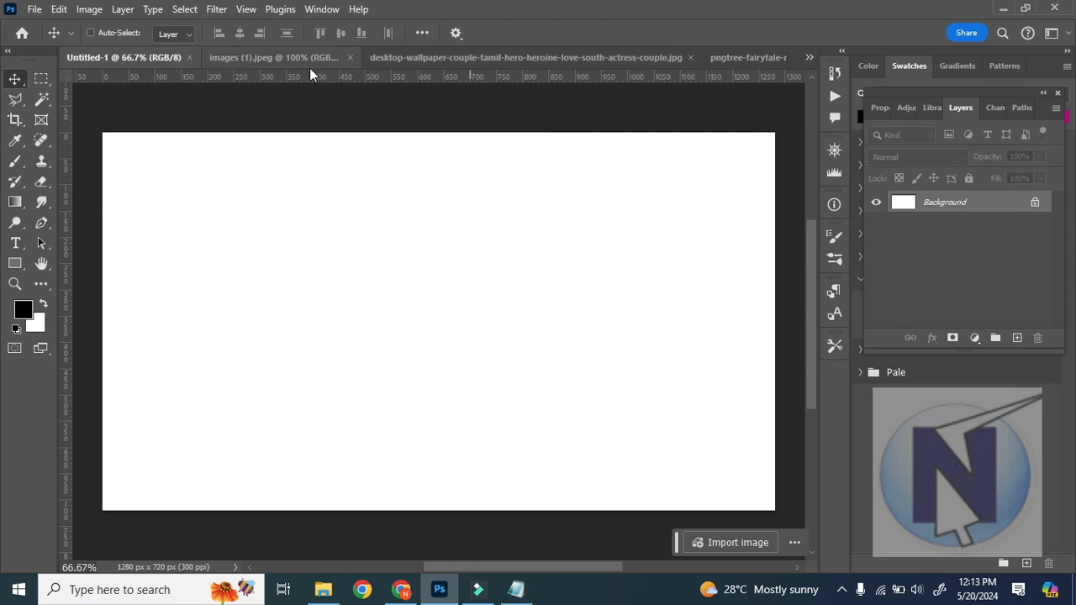
{"action": "key", "text": "ctrl+Tab"}
{"action": "key", "text": "ctrl+Tab"}
{"action": "key", "text": "ctrl+Tab"}
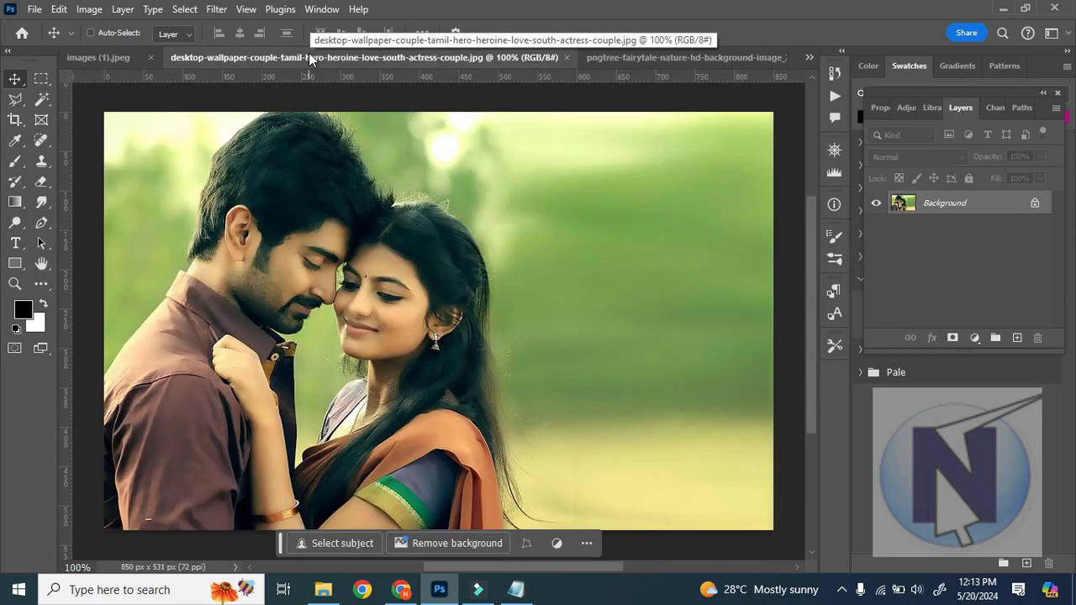
{"action": "key", "text": "ctrl+Tab"}
{"action": "key", "text": "ctrl+Tab"}
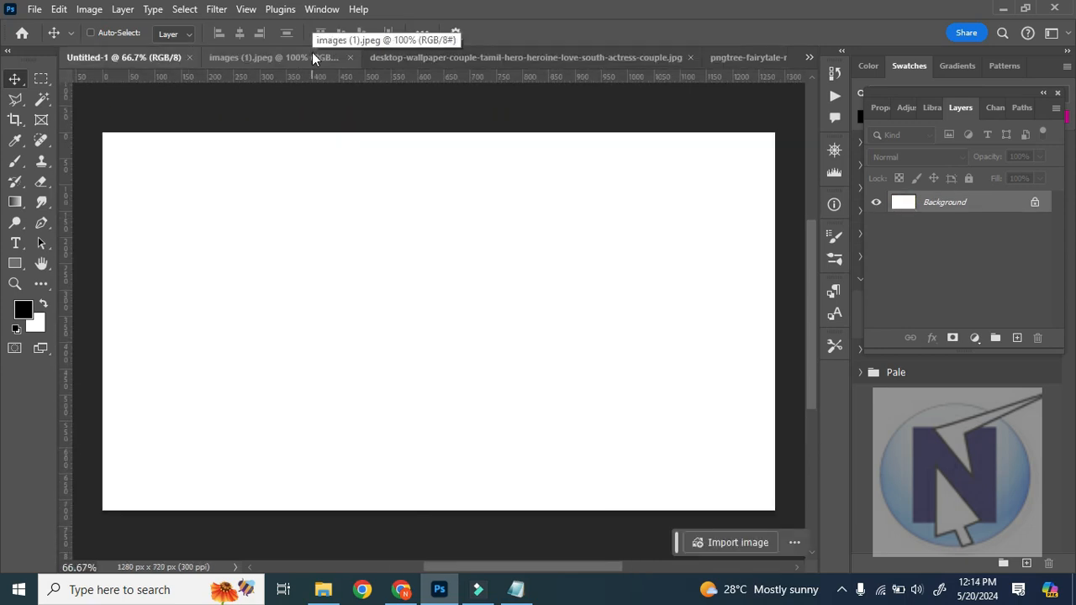
{"action": "key", "text": "ctrl+Tab"}
{"action": "key", "text": "ctrl+Tab"}
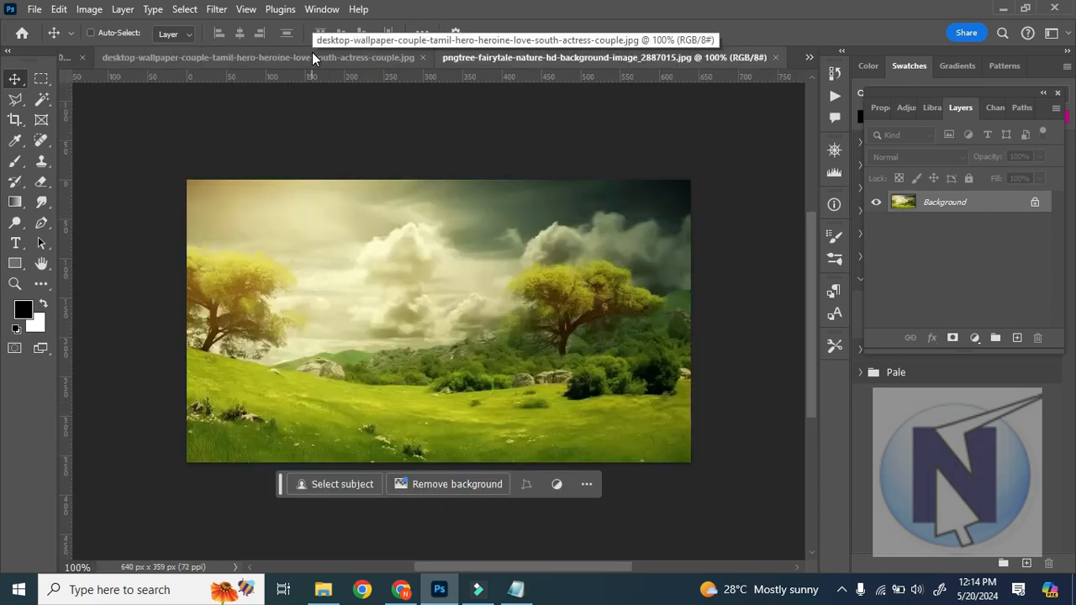
{"action": "key", "text": "ctrl+shift+Tab"}
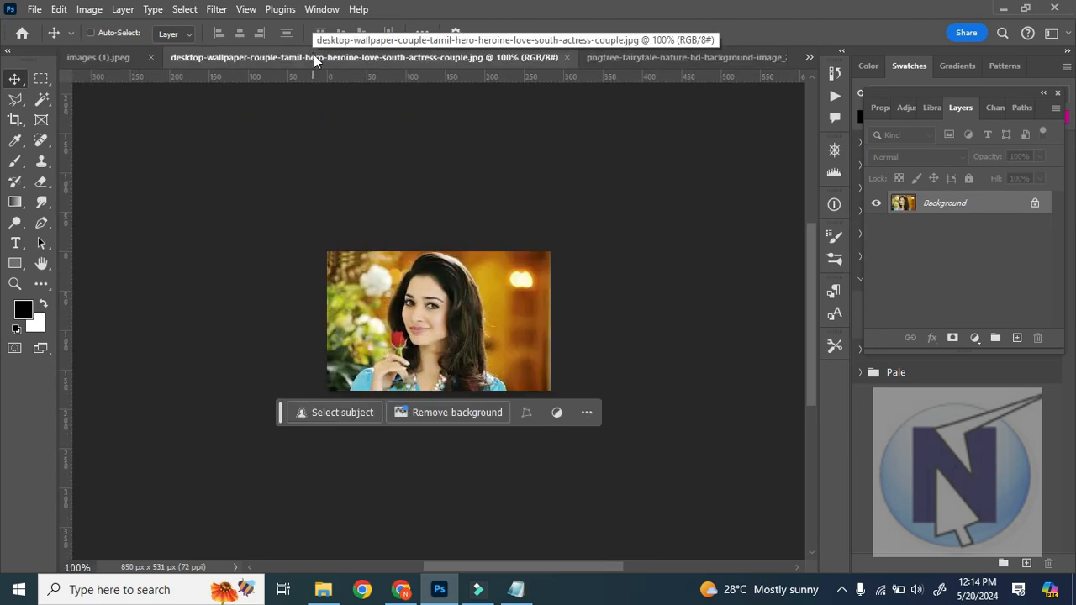
{"action": "key", "text": "ctrl+Tab"}
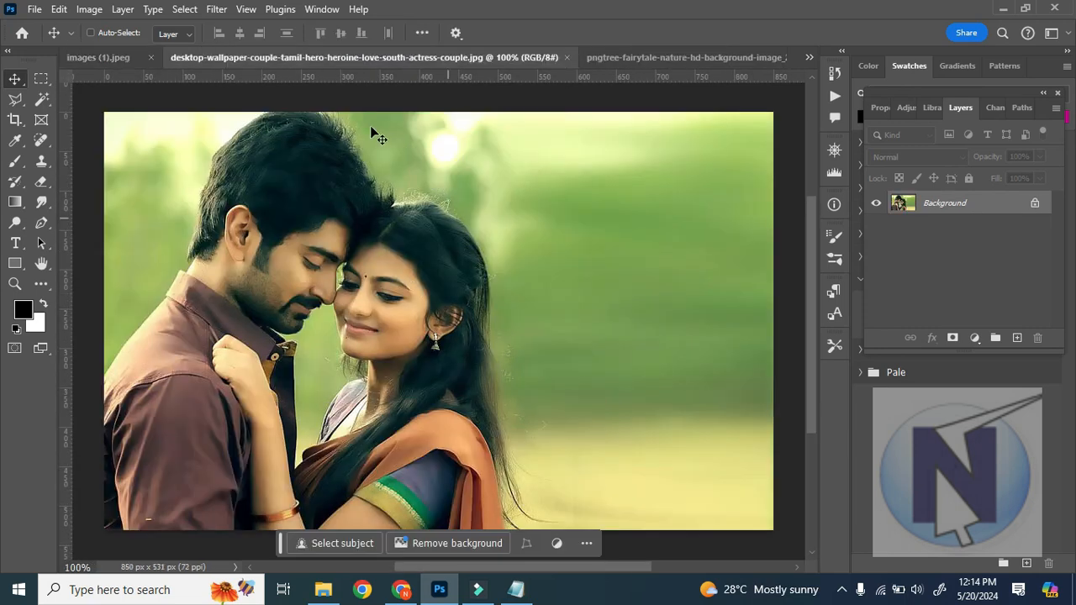
{"action": "key", "text": "ctrl"}
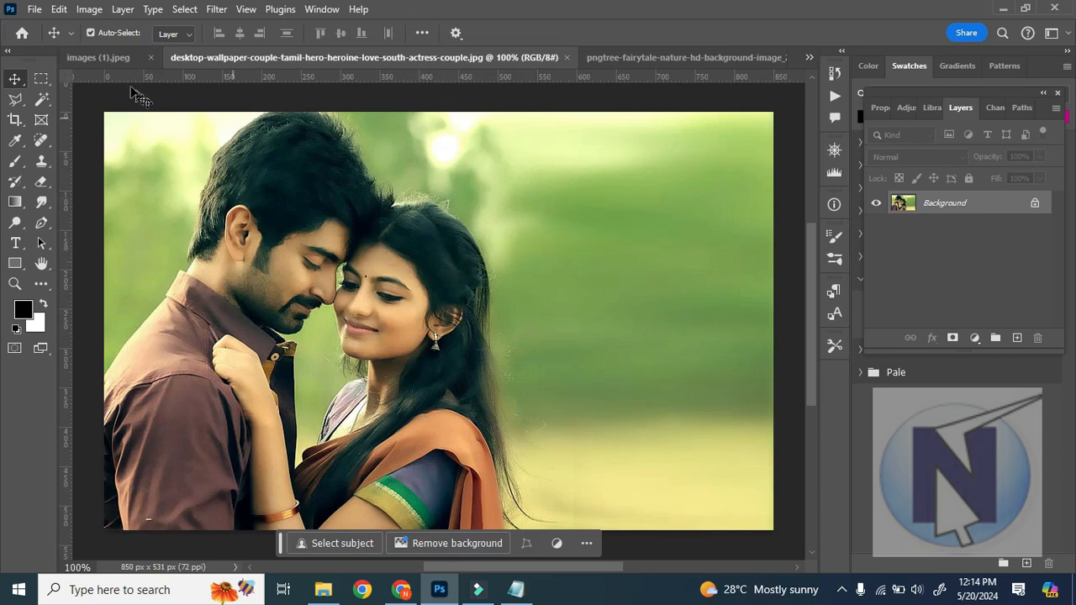
- Show the nature background, list all open documents, and go through Untitled-1 back to the couple photo
{"action": "left_click", "coordinate": [652, 57]}
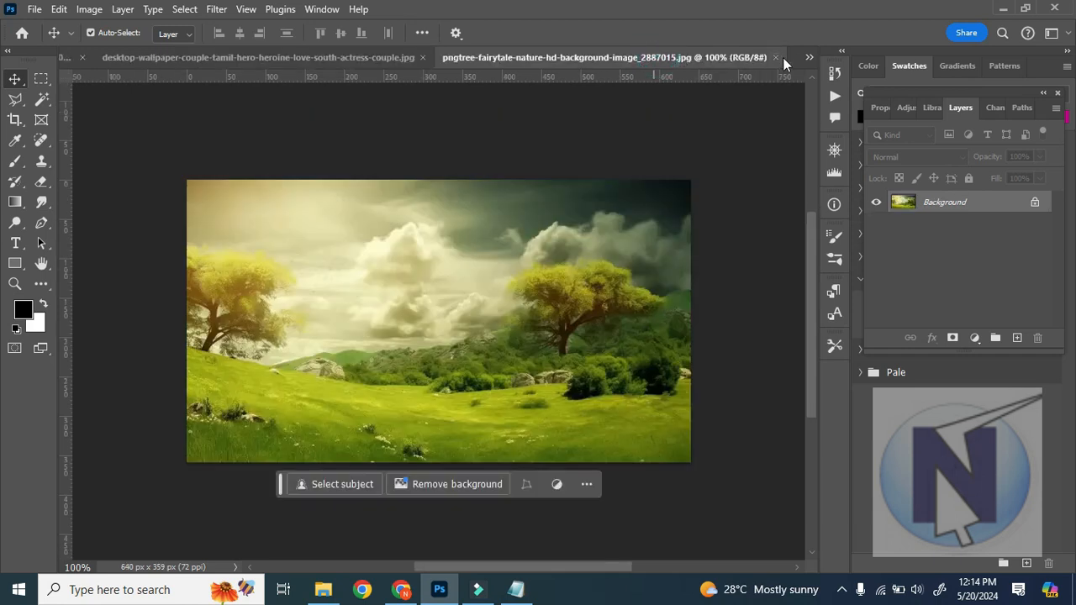
{"action": "left_click", "coordinate": [807, 57]}
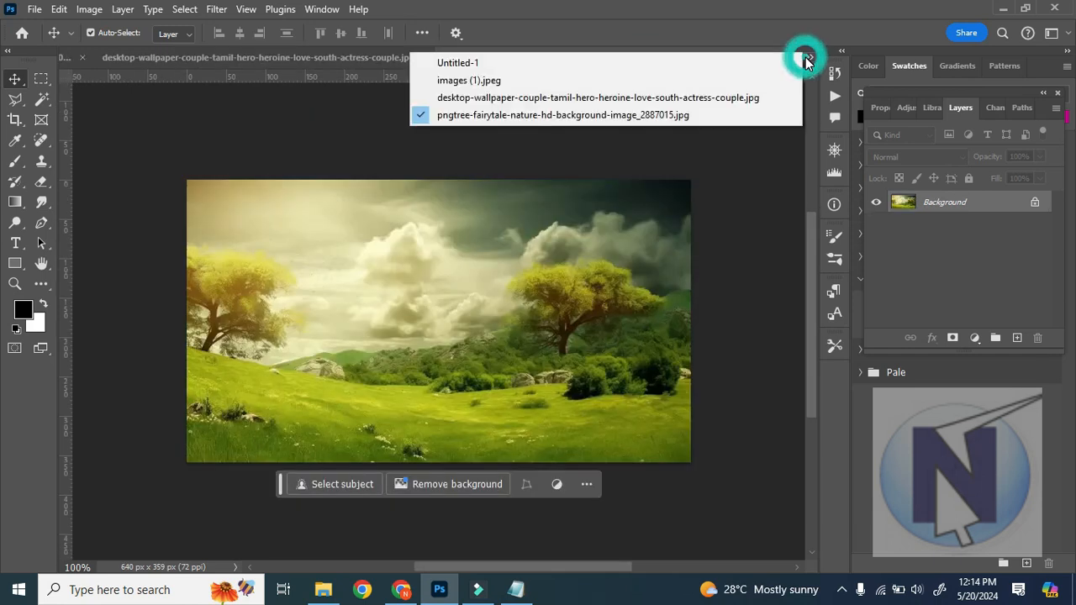
{"action": "left_click", "coordinate": [591, 68]}
{"action": "left_click", "coordinate": [224, 57]}
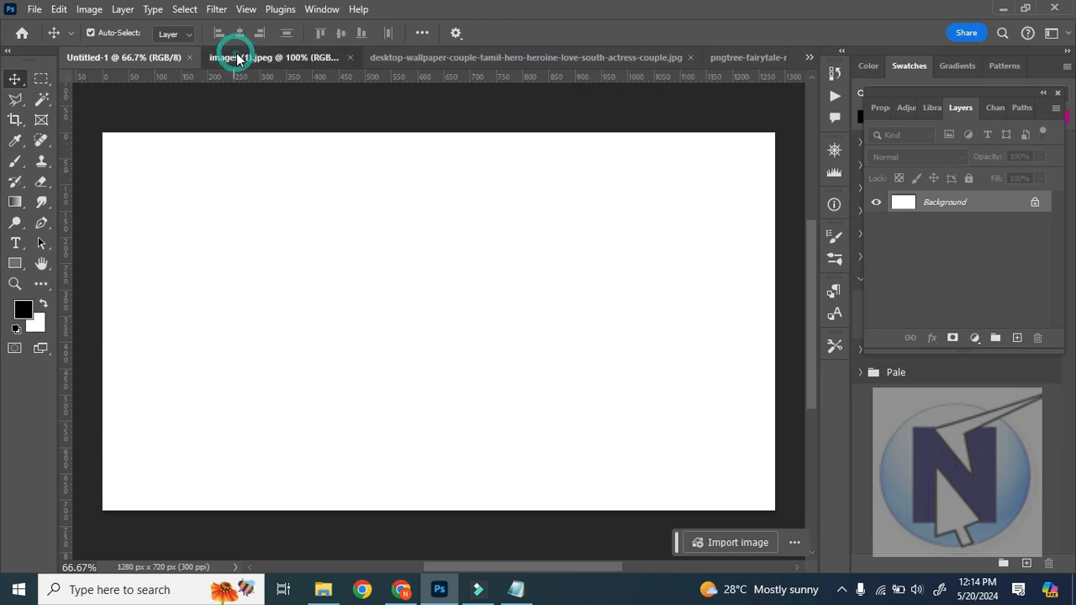
{"action": "left_click", "coordinate": [505, 56]}
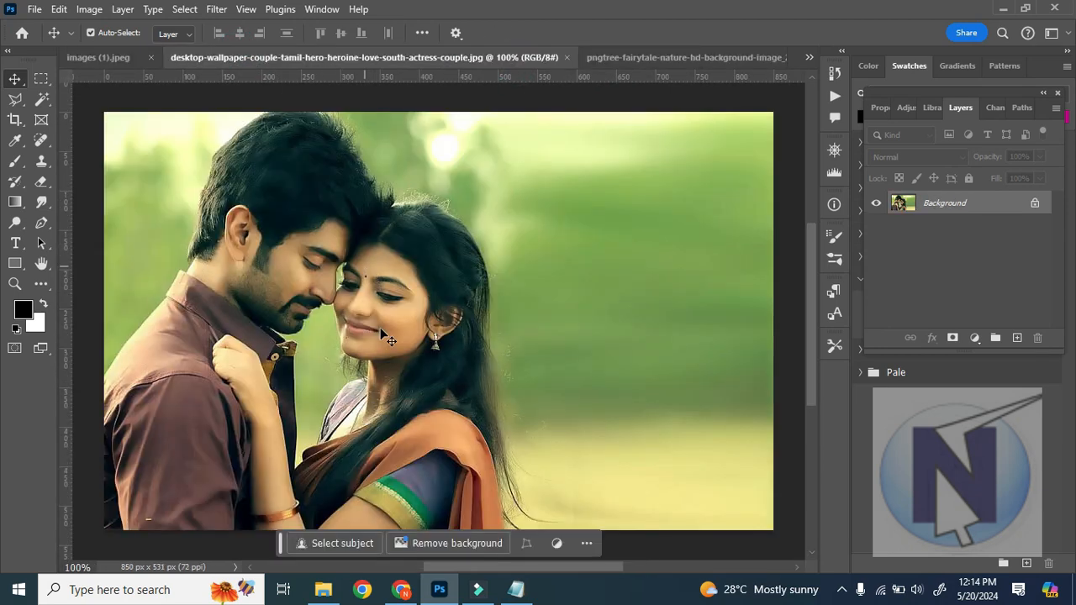
{"action": "left_click_drag", "start_coordinate": [403, 266], "coordinate": [812, 60]}
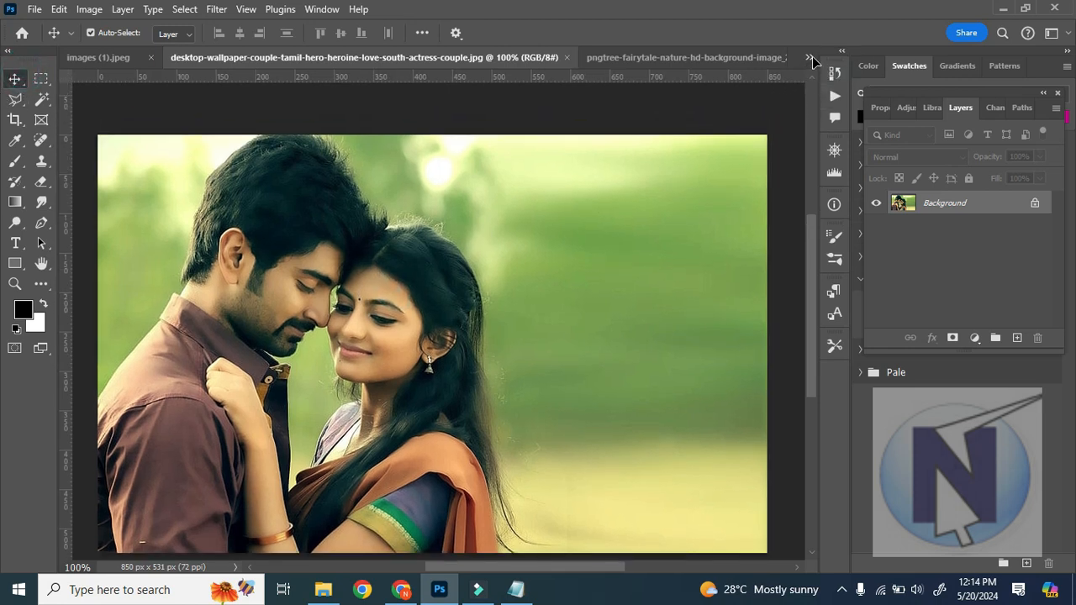
- Copy the whole couple photo into the fairytale nature background document as a new layer and position it over the landscape
{"action": "left_click_drag", "start_coordinate": [706, 66], "coordinate": [490, 269]}
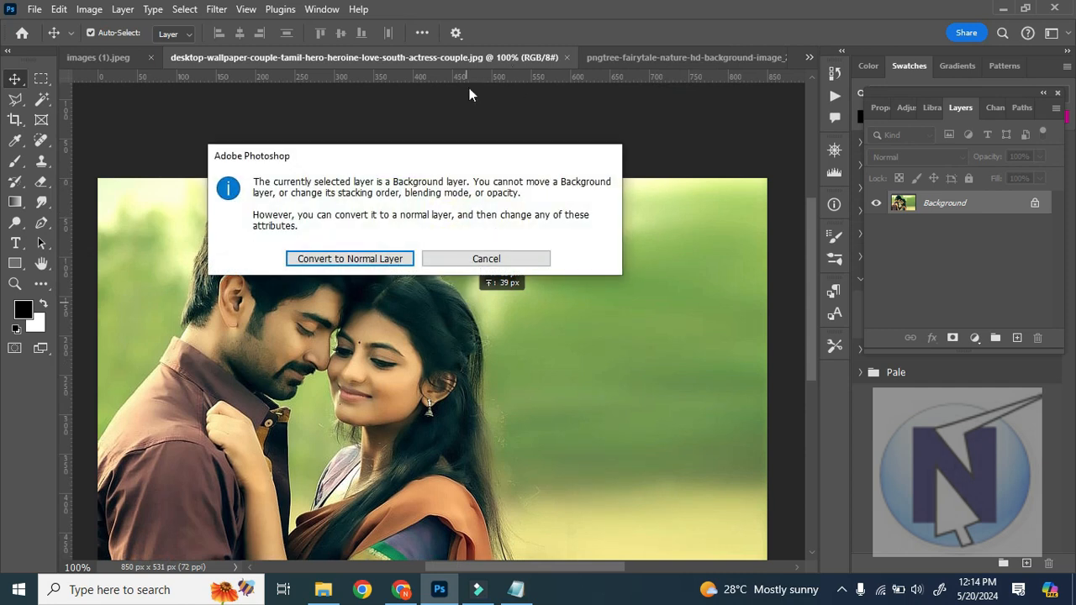
{"action": "left_click", "coordinate": [487, 260]}
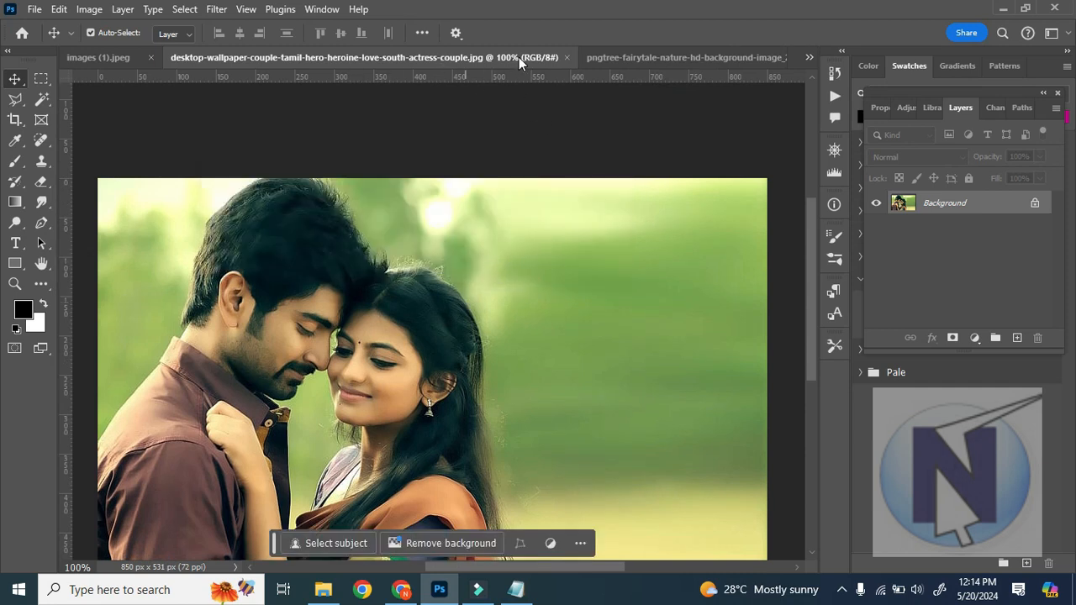
{"action": "left_click", "coordinate": [656, 59]}
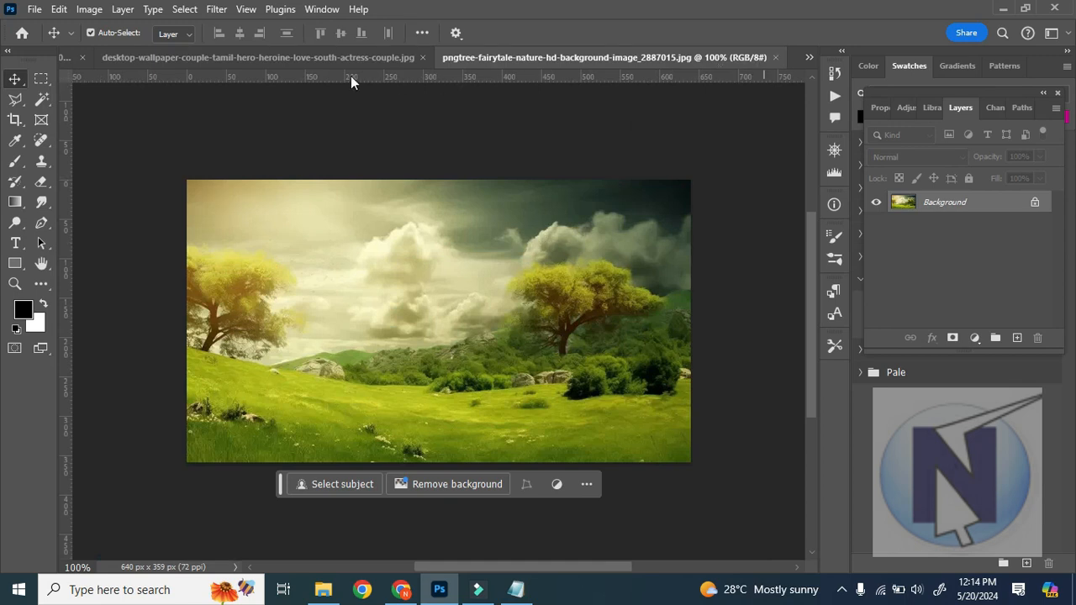
{"action": "left_click", "coordinate": [308, 55]}
{"action": "left_click_drag", "start_coordinate": [404, 329], "coordinate": [439, 329]}
{"action": "left_click_drag", "start_coordinate": [565, 368], "coordinate": [677, 423]}
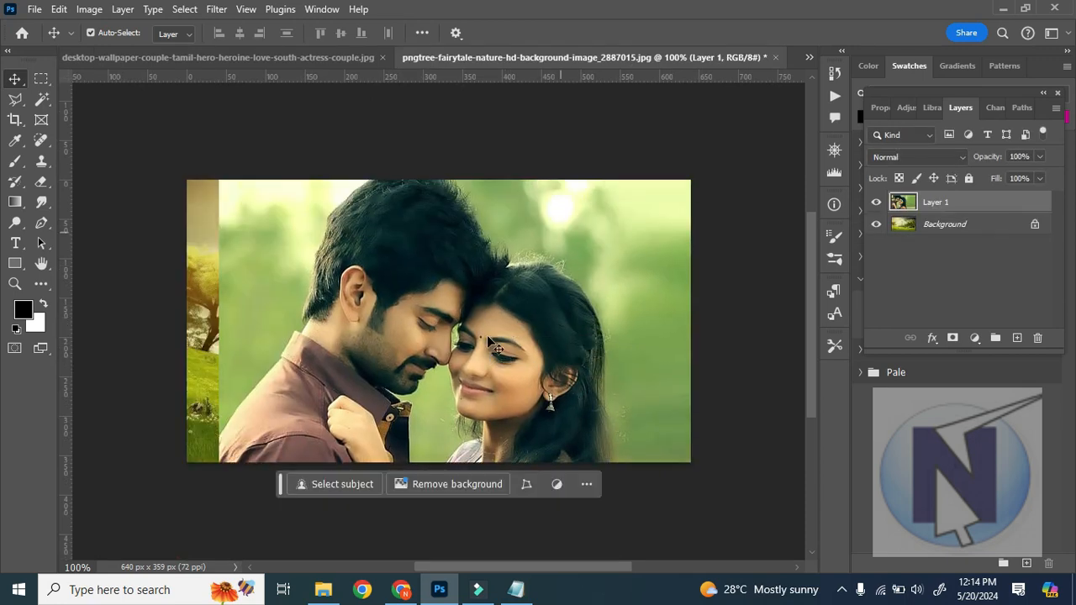
{"action": "left_click_drag", "start_coordinate": [518, 331], "coordinate": [501, 345]}
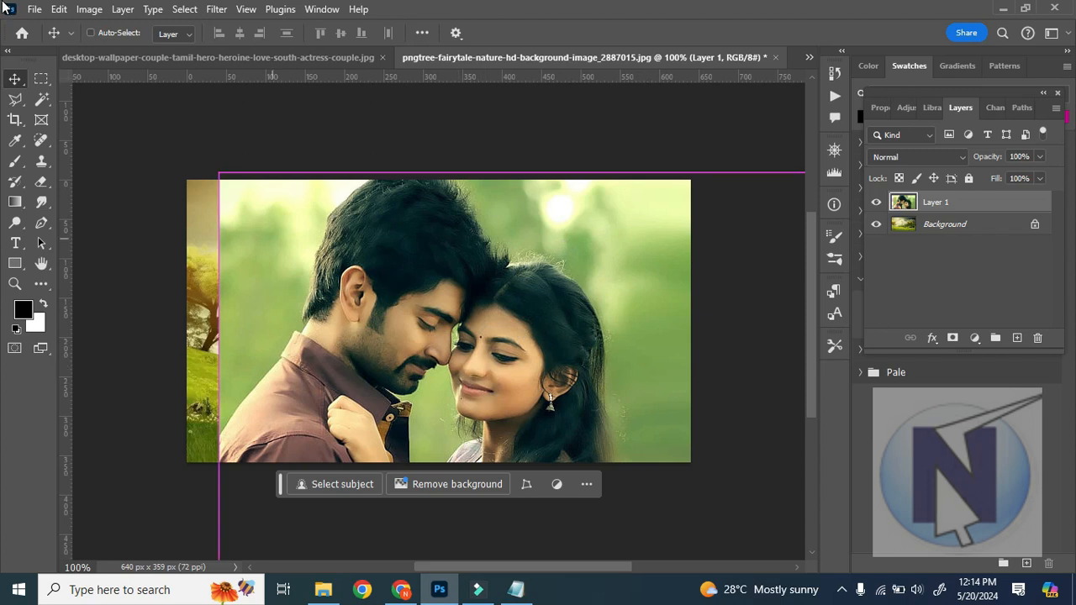
- Undo placing the couple photo on the nature background and return to the couple photo document
{"action": "left_click", "coordinate": [59, 8]}
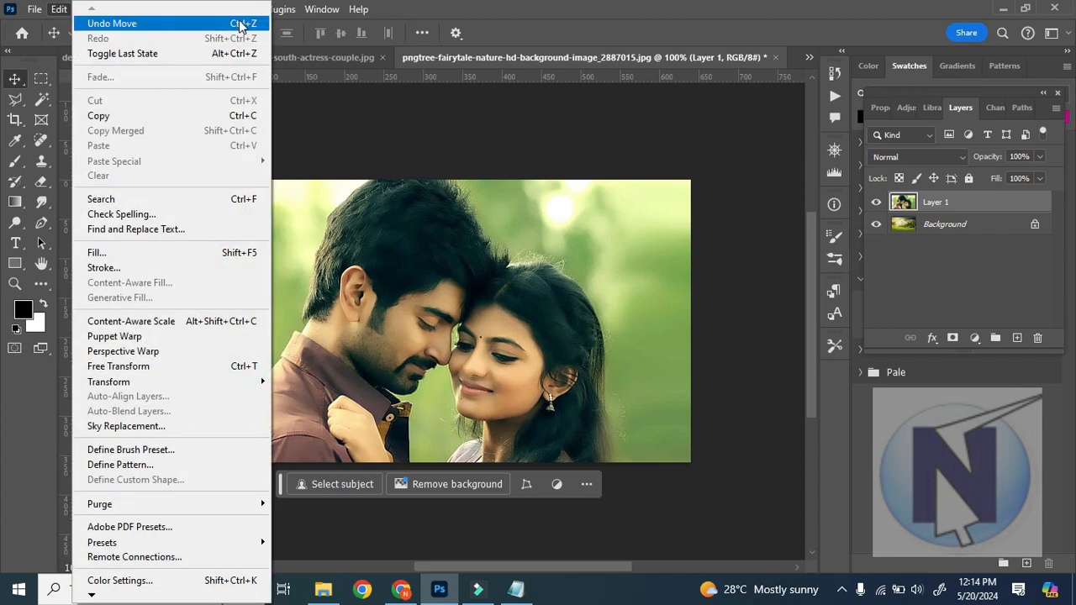
{"action": "left_click", "coordinate": [169, 23]}
{"action": "key", "text": "ctrl+z"}
{"action": "key", "text": "ctrl"}
{"action": "left_click", "coordinate": [345, 62]}
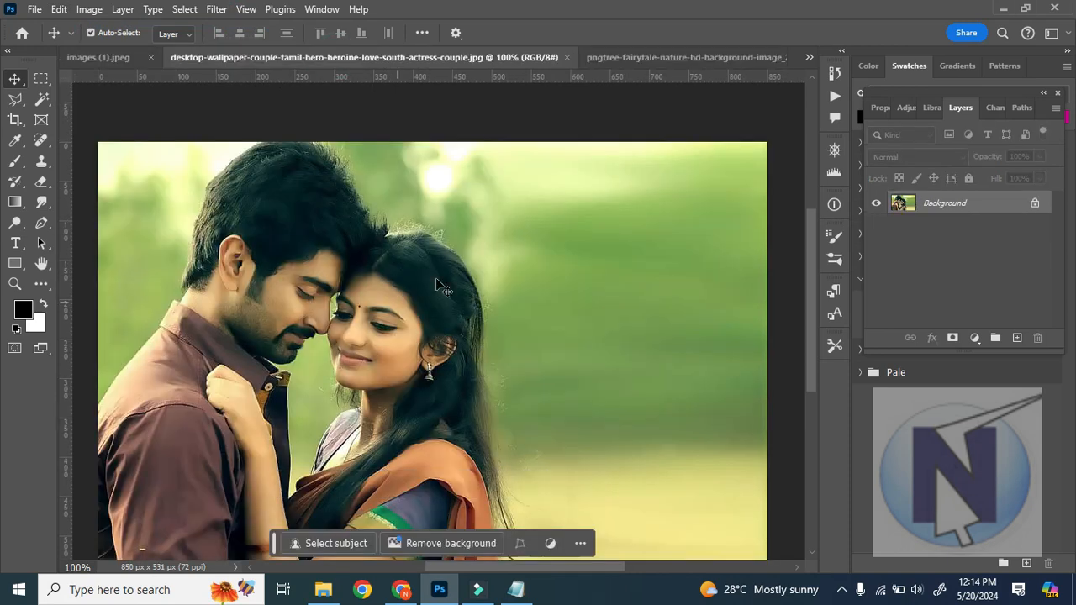
- Draw a freehand selection around the woman's face in the couple photo with the Lasso Tool
{"action": "scroll", "coordinate": [523, 367], "scroll_direction": "down", "scroll_amount": 2}
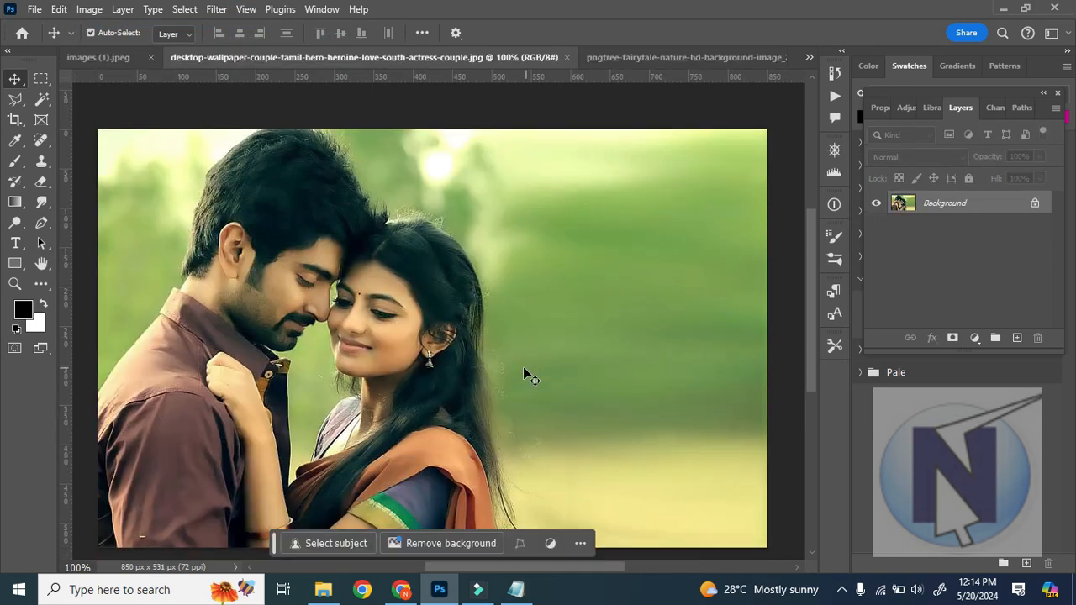
{"action": "scroll", "coordinate": [616, 336], "scroll_direction": "down", "scroll_amount": 1}
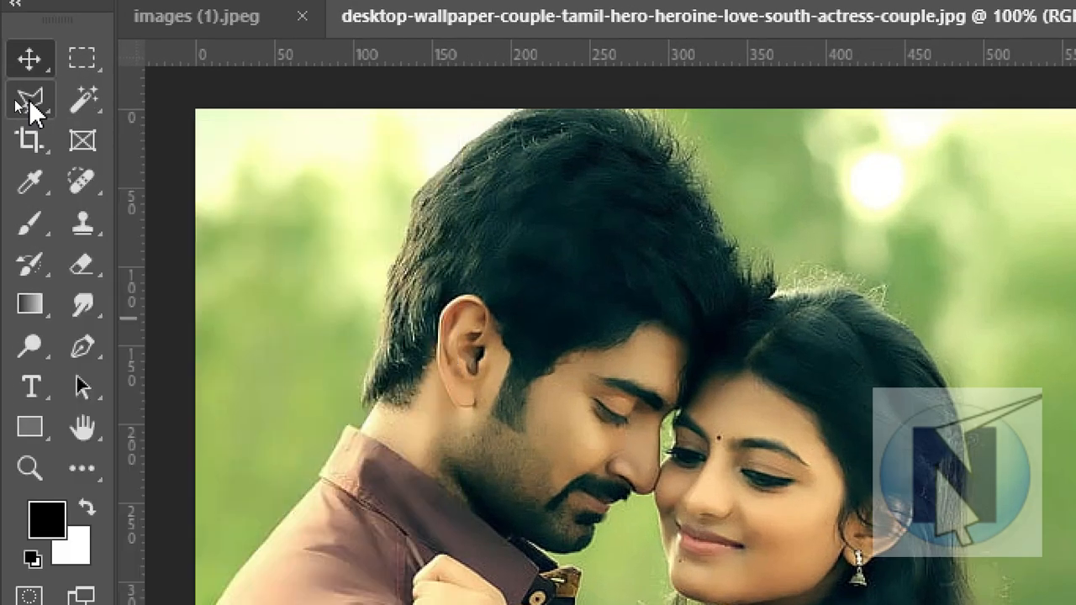
{"action": "right_click", "coordinate": [16, 99]}
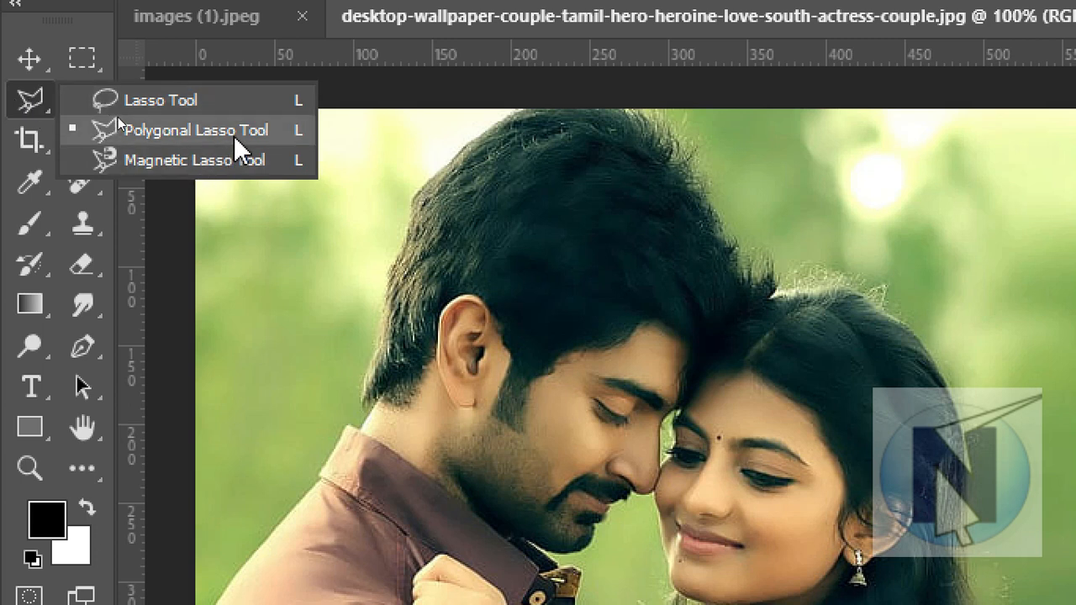
{"action": "left_click", "coordinate": [209, 101]}
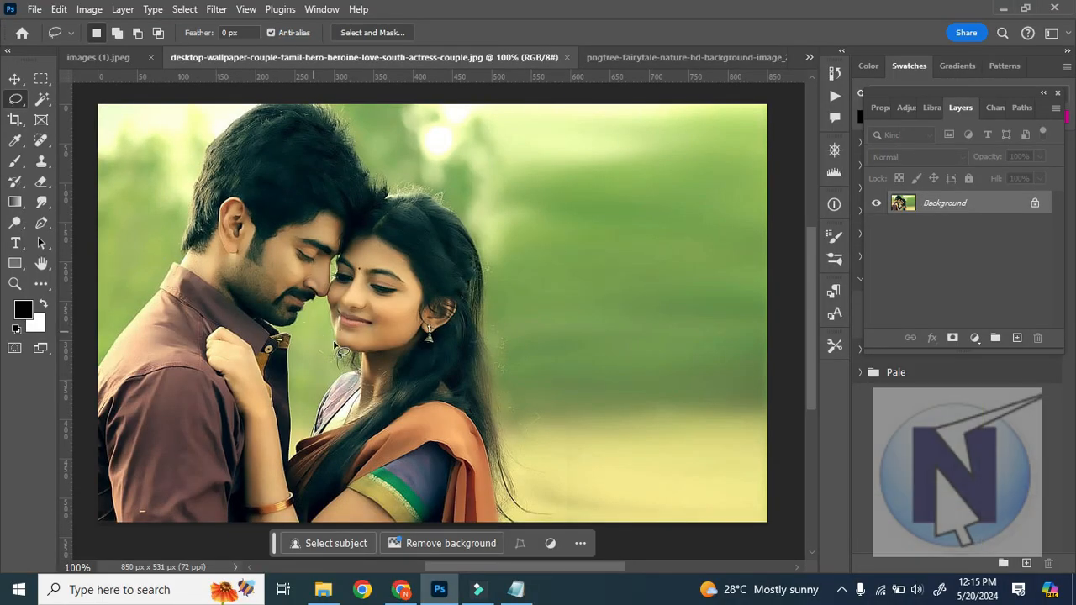
{"action": "mouse_move", "coordinate": [342, 351]}
{"action": "left_mouse_down"}
{"action": "mouse_move", "coordinate": [411, 340]}
{"action": "mouse_move", "coordinate": [420, 268]}
{"action": "mouse_move", "coordinate": [339, 264]}
{"action": "mouse_move", "coordinate": [339, 319]}
{"action": "mouse_move", "coordinate": [367, 338]}
{"action": "mouse_move", "coordinate": [343, 350]}
{"action": "left_mouse_up"}
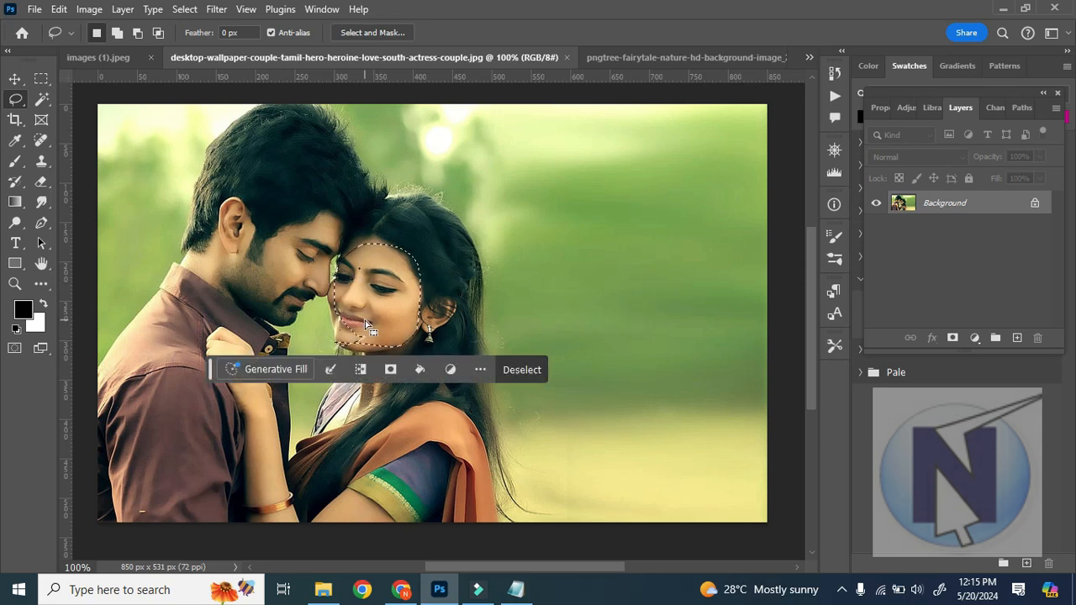
- Try placing the selected face on the nature background as a new layer, and return to the couple photo
{"action": "left_click", "coordinate": [635, 57]}
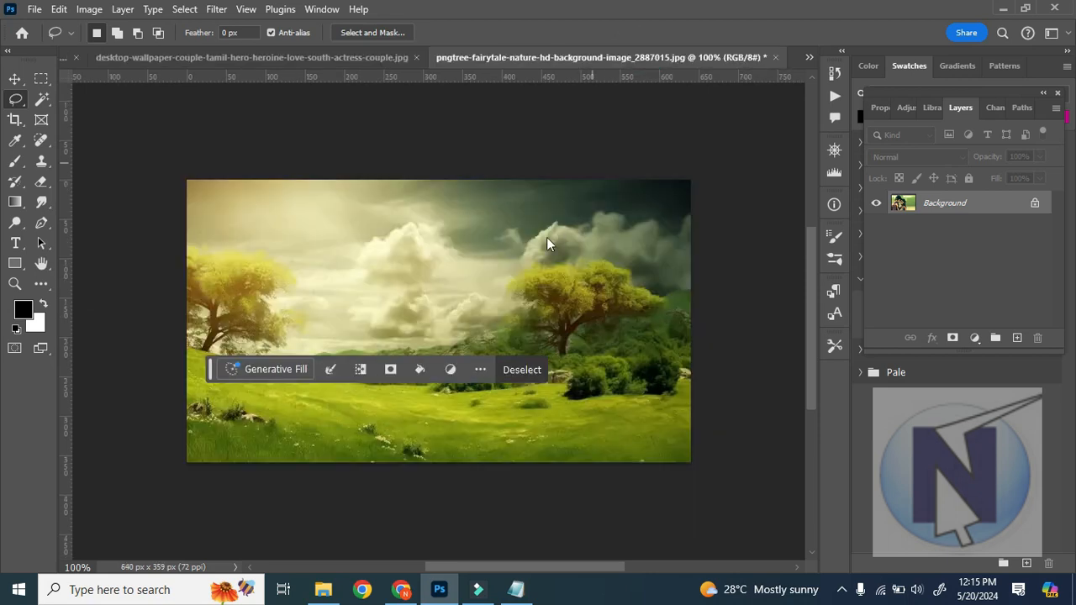
{"action": "key", "text": "ctrl+v"}
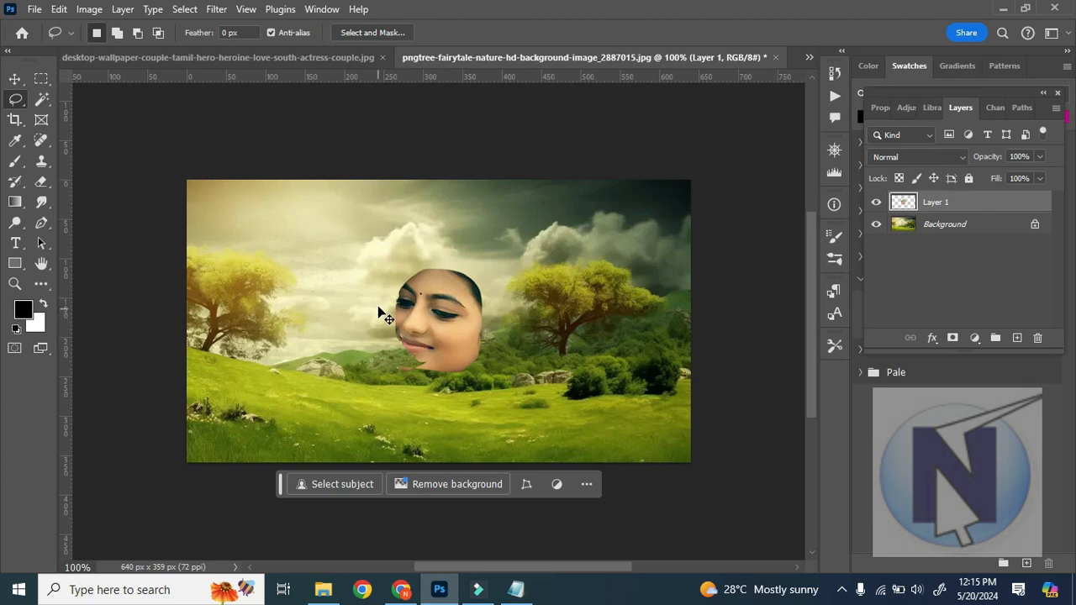
{"action": "key", "text": "ctrl+z"}
{"action": "left_click", "coordinate": [246, 59]}
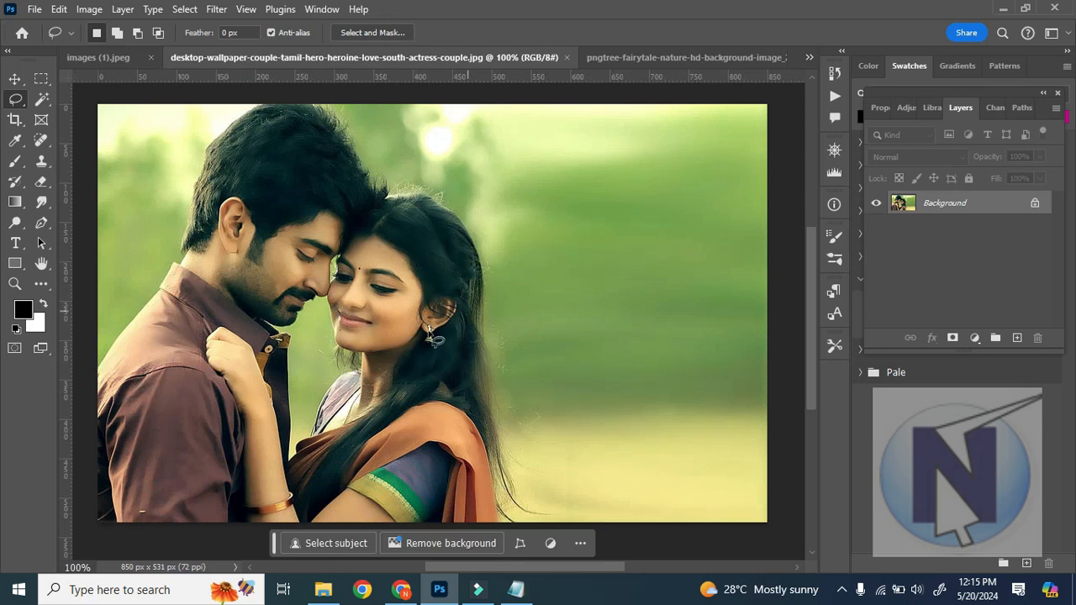
- Review the lasso tool variants and make the Polygonal Lasso Tool active
{"action": "right_click", "coordinate": [17, 102]}
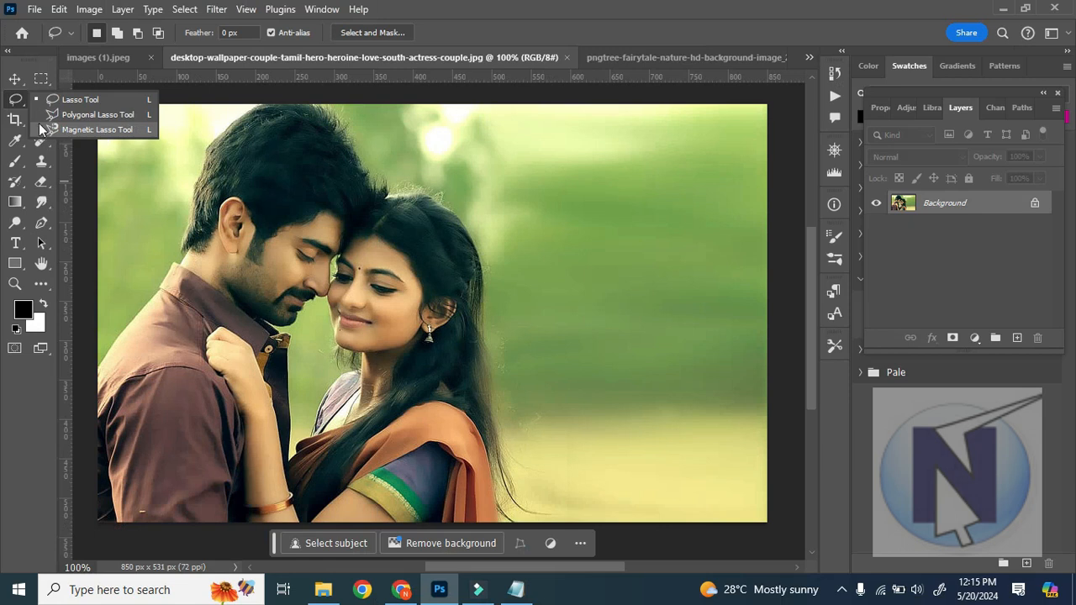
{"action": "left_click", "coordinate": [30, 98]}
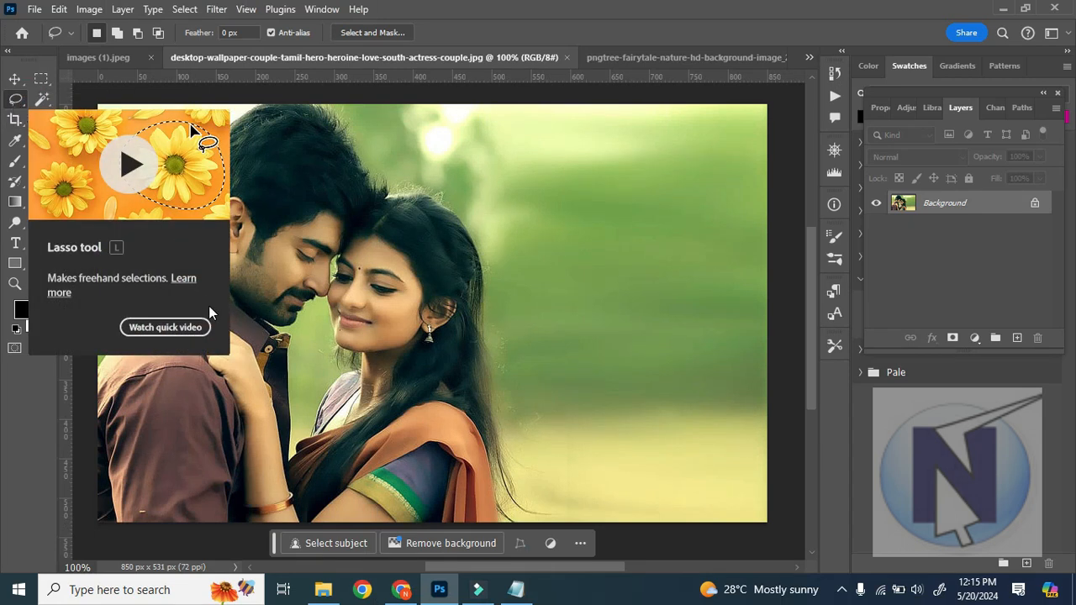
{"action": "key", "text": "shift+l"}
{"action": "key", "text": "shift+l"}
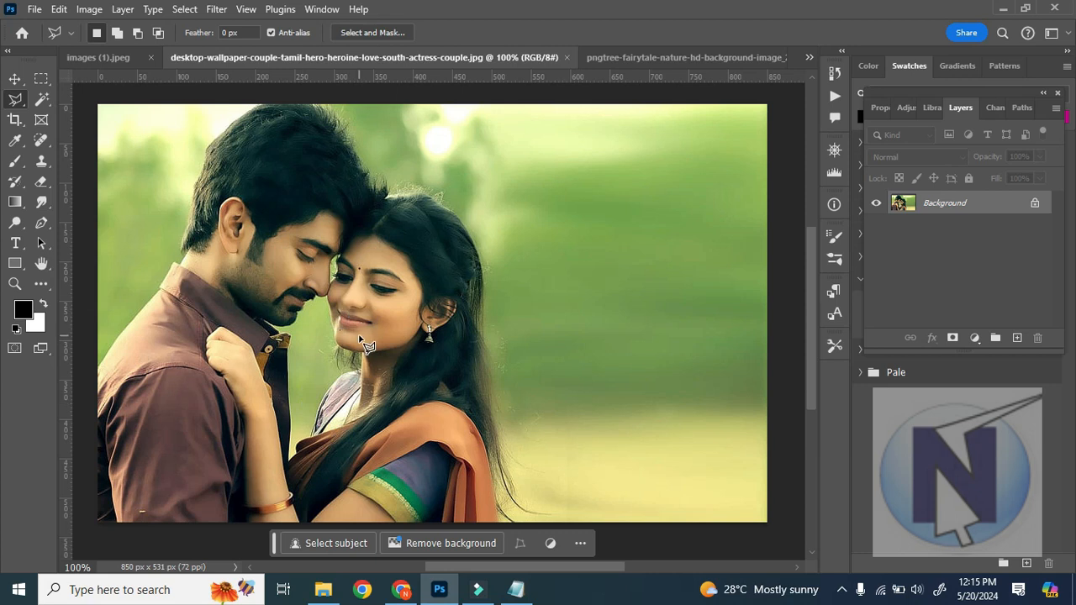
- Review the available zoom commands and magnify the couple photo around the woman's face
{"action": "left_click", "coordinate": [245, 9]}
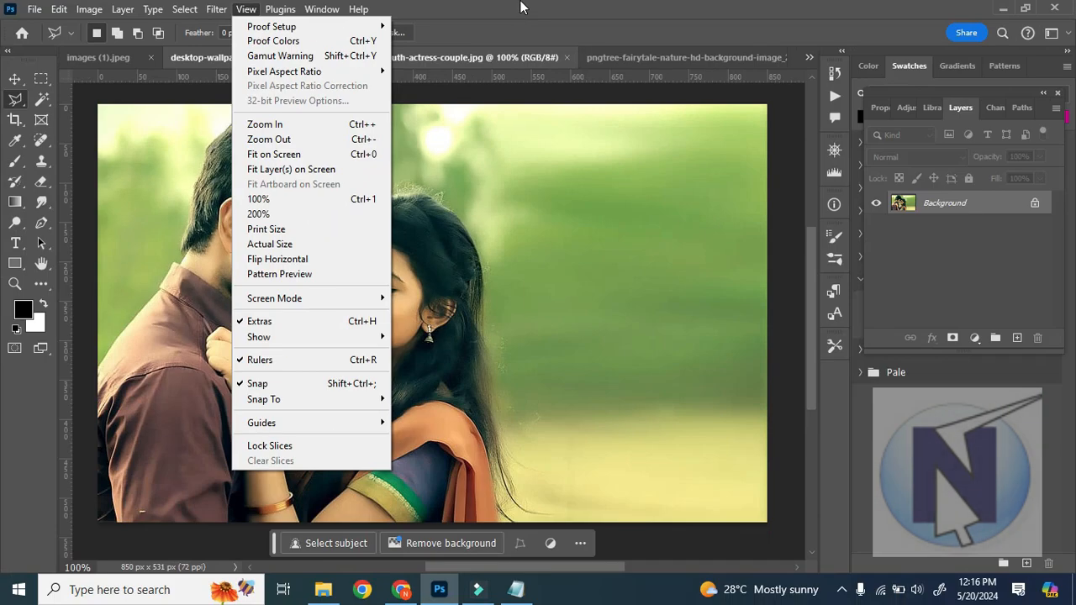
{"action": "left_click", "coordinate": [370, 144]}
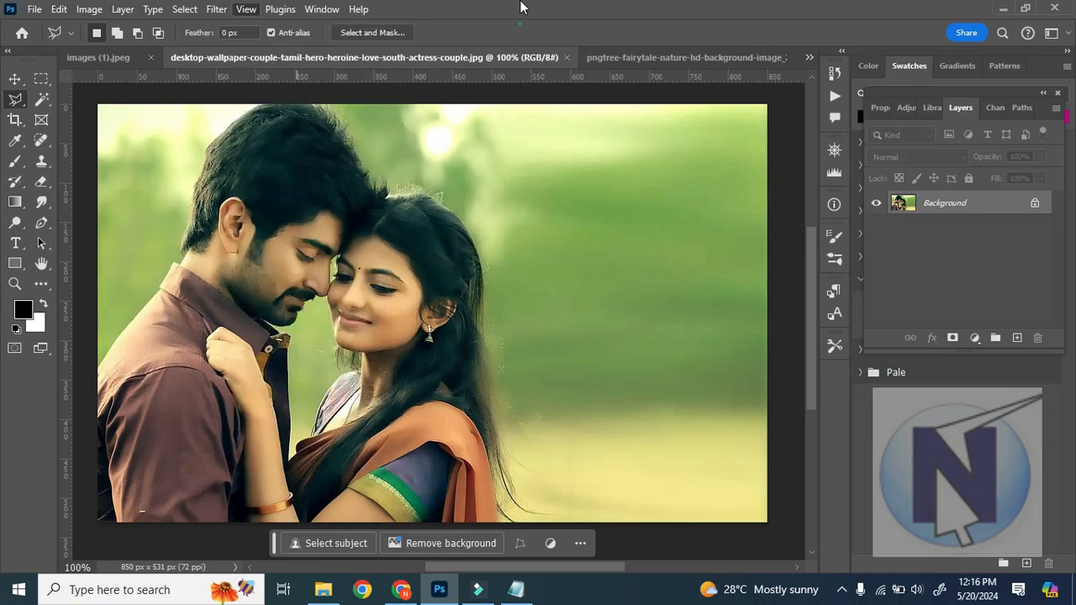
{"action": "key", "text": "ctrl+plus"}
{"action": "key", "text": "ctrl+plus"}
{"action": "key", "text": "ctrl+plus"}
{"action": "key", "text": "ctrl+plus"}
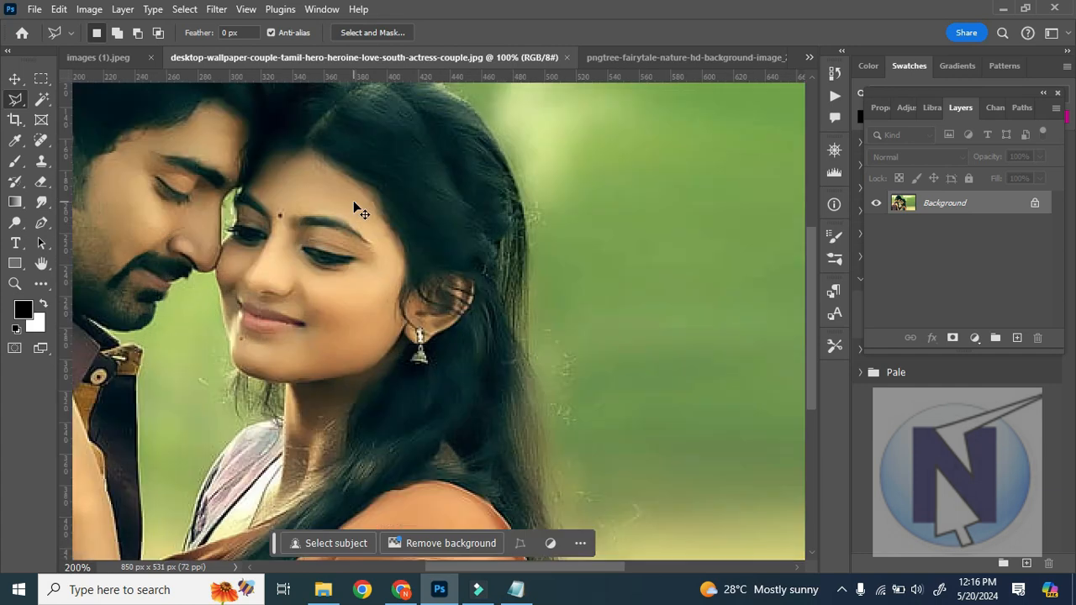
{"action": "key", "text": "ctrl+plus"}
- Zoom the couple photo out until it is only a small thumbnail on the canvas
{"action": "key", "text": "ctrl+minus"}
{"action": "key", "text": "ctrl+minus"}
{"action": "key", "text": "ctrl+minus"}
{"action": "key", "text": "ctrl+minus"}
{"action": "key", "text": "ctrl+minus"}
{"action": "key", "text": "ctrl+minus"}
{"action": "key", "text": "ctrl+minus"}
{"action": "key", "text": "ctrl+minus"}
{"action": "key", "text": "ctrl+minus"}
{"action": "key", "text": "ctrl+minus"}
{"action": "key", "text": "ctrl+minus"}
{"action": "key", "text": "ctrl+minus"}
{"action": "key", "text": "ctrl+minus"}
{"action": "key", "text": "ctrl+minus"}
{"action": "key", "text": "ctrl+minus"}
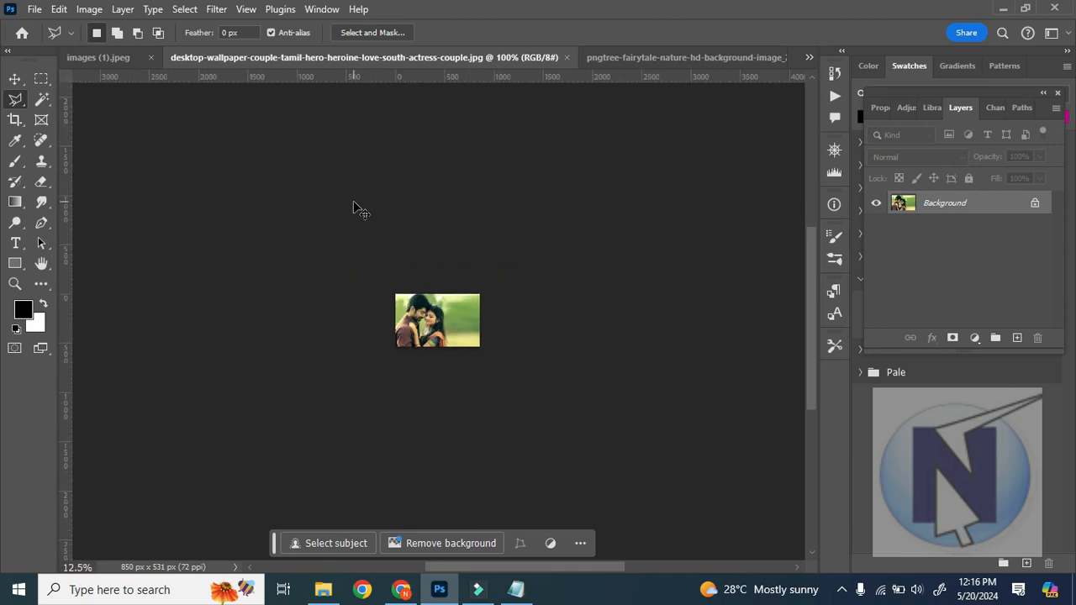
- Zoom the couple photo back in to 200% for detailed selection work
{"action": "key", "text": "ctrl+plus"}
{"action": "key", "text": "ctrl+plus"}
{"action": "key", "text": "ctrl+plus"}
{"action": "key", "text": "ctrl+plus"}
{"action": "key", "text": "ctrl+plus"}
{"action": "key", "text": "ctrl+plus"}
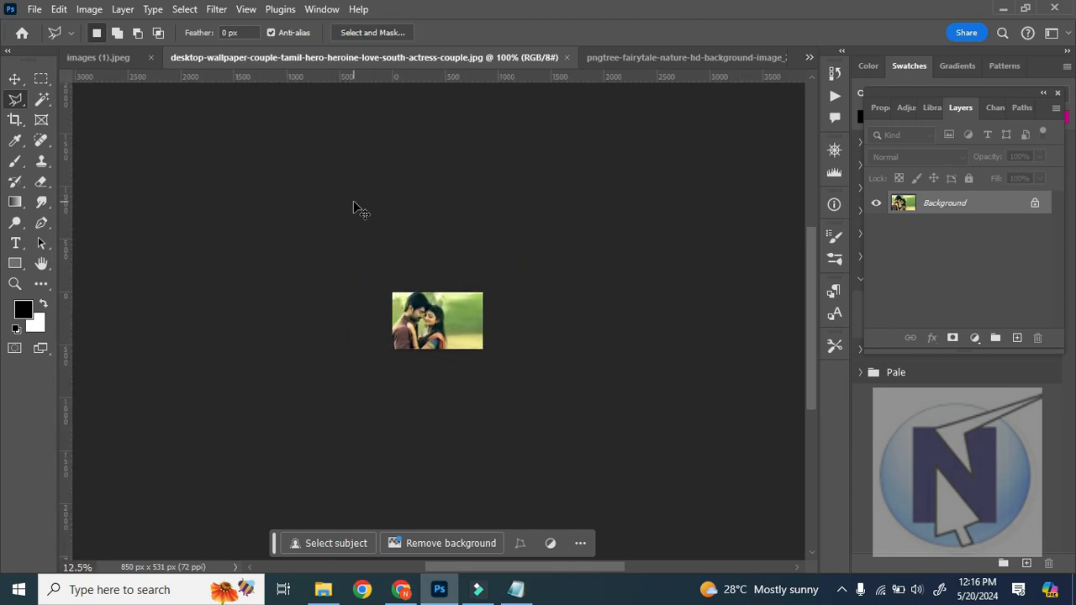
{"action": "key", "text": "ctrl+plus"}
{"action": "key", "text": "ctrl+plus"}
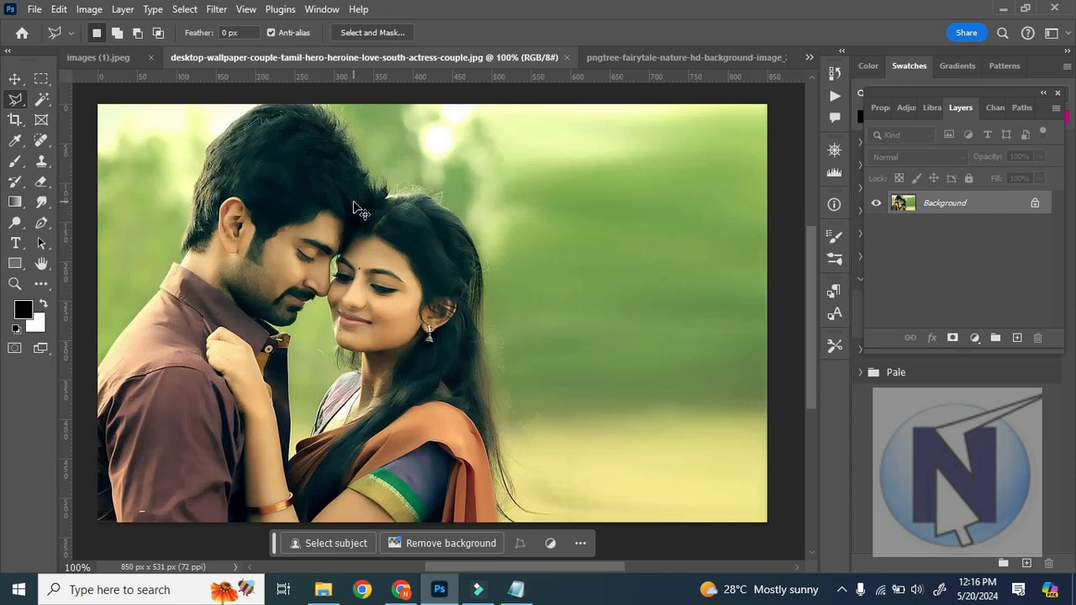
{"action": "key", "text": "ctrl+plus"}
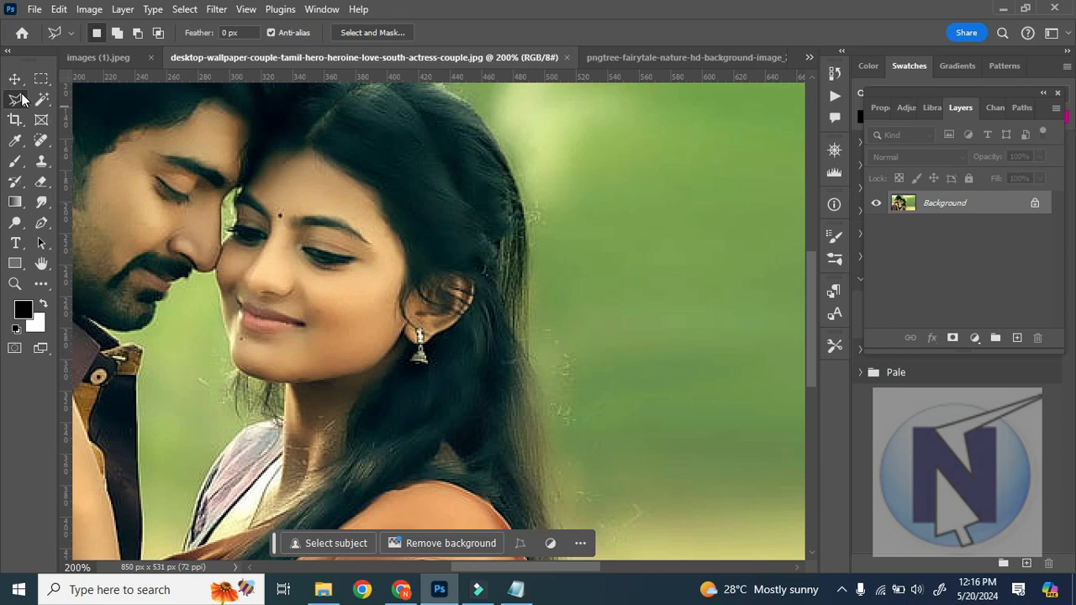
- Start a Polygonal Lasso outline at the photo's left edge and trace the man's shoulder up to the tip of his shirt collar
{"action": "left_click", "coordinate": [42, 263]}
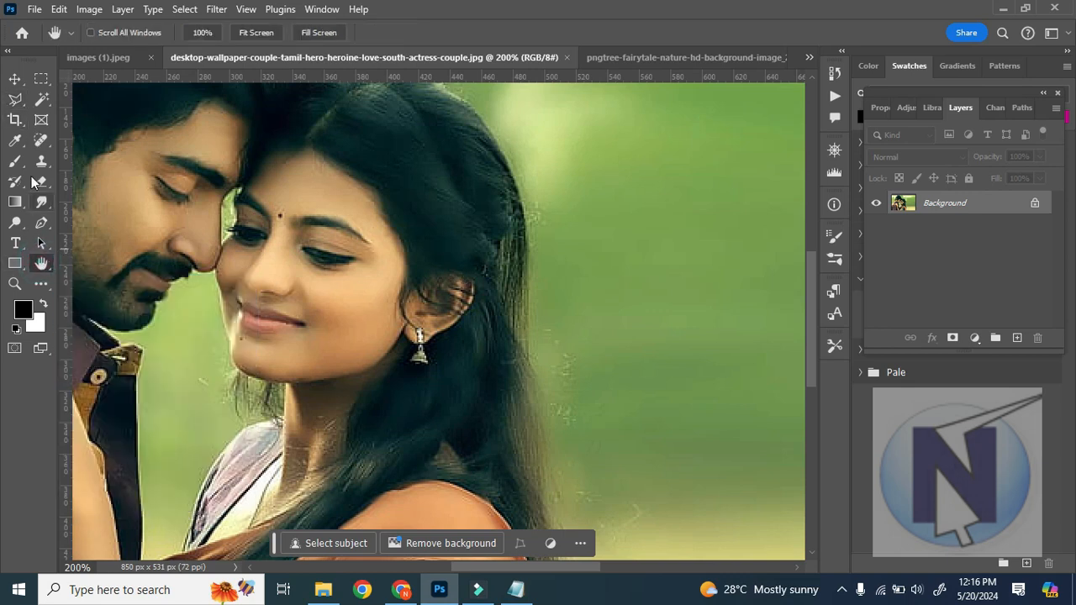
{"action": "left_click", "coordinate": [15, 101]}
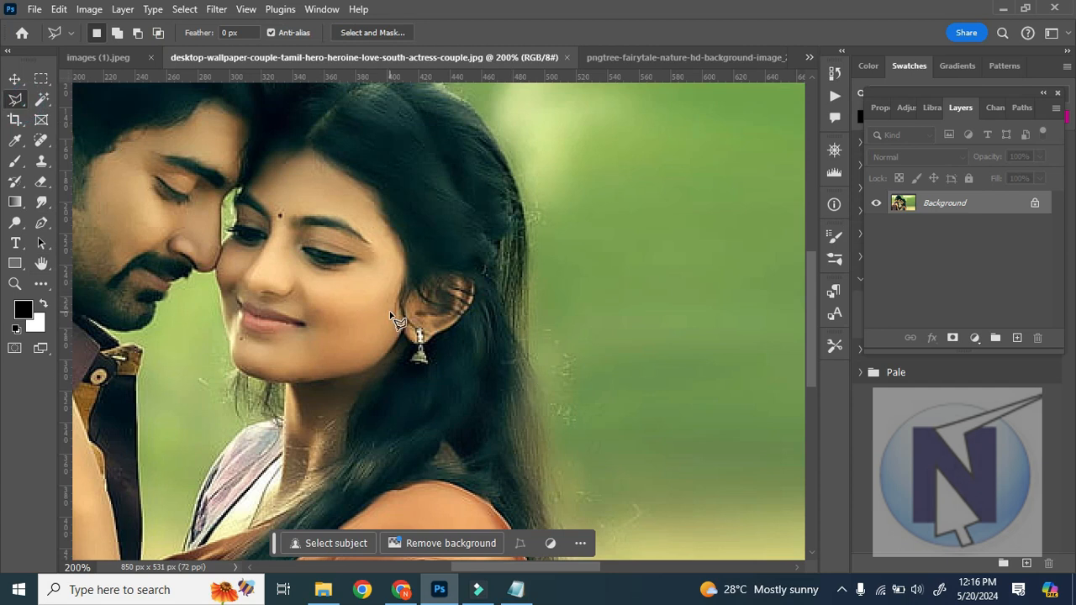
{"action": "left_click_drag", "start_coordinate": [302, 312], "coordinate": [524, 340]}
{"action": "left_click_drag", "start_coordinate": [426, 286], "coordinate": [628, 294]}
{"action": "left_click_drag", "start_coordinate": [382, 249], "coordinate": [427, 237]}
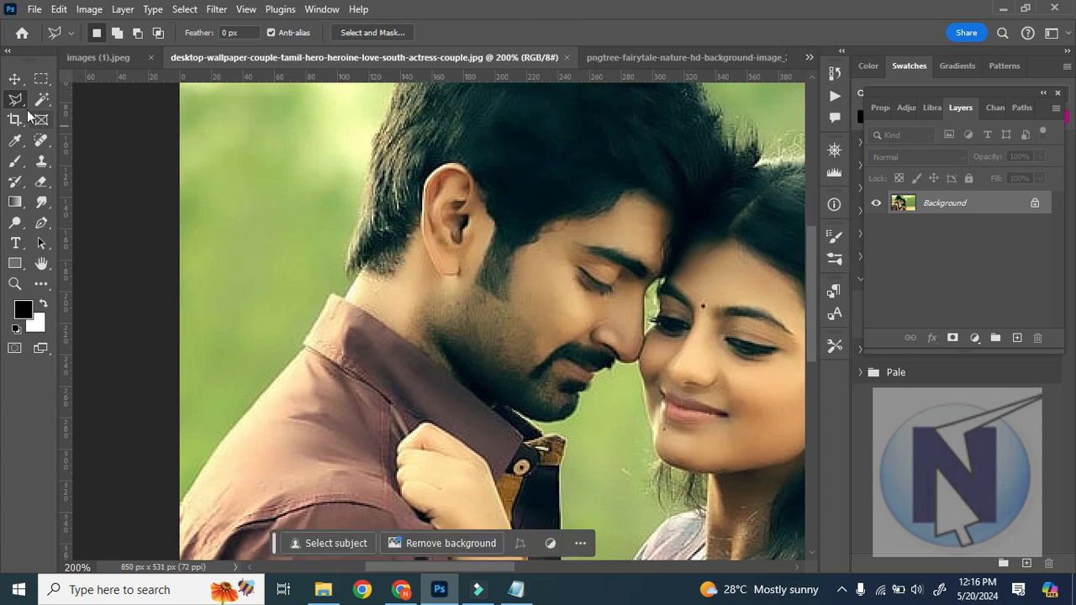
{"action": "left_click", "coordinate": [177, 505]}
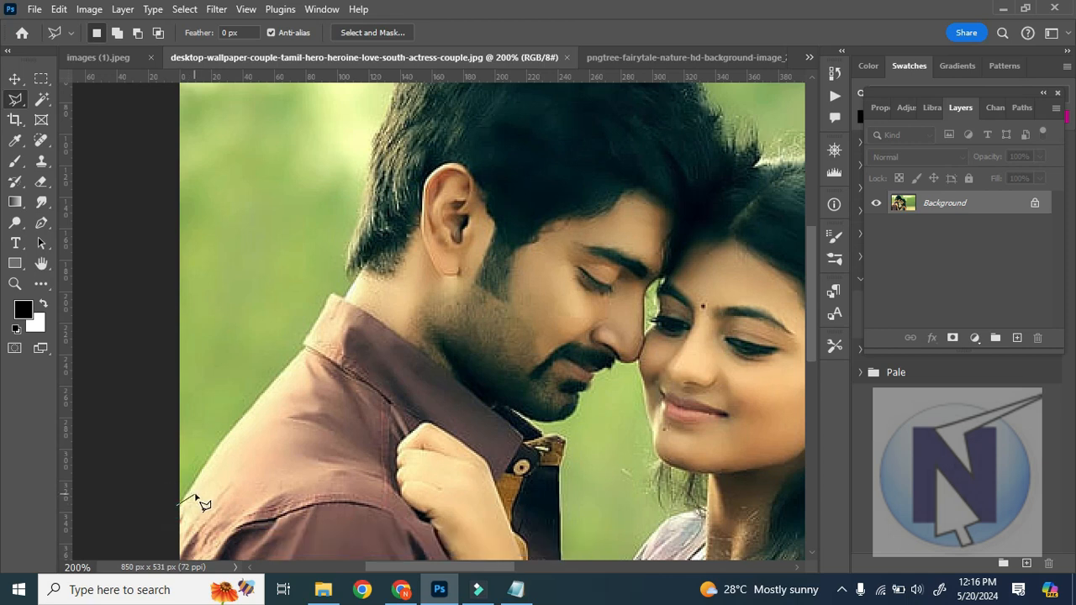
{"action": "left_click", "coordinate": [255, 403]}
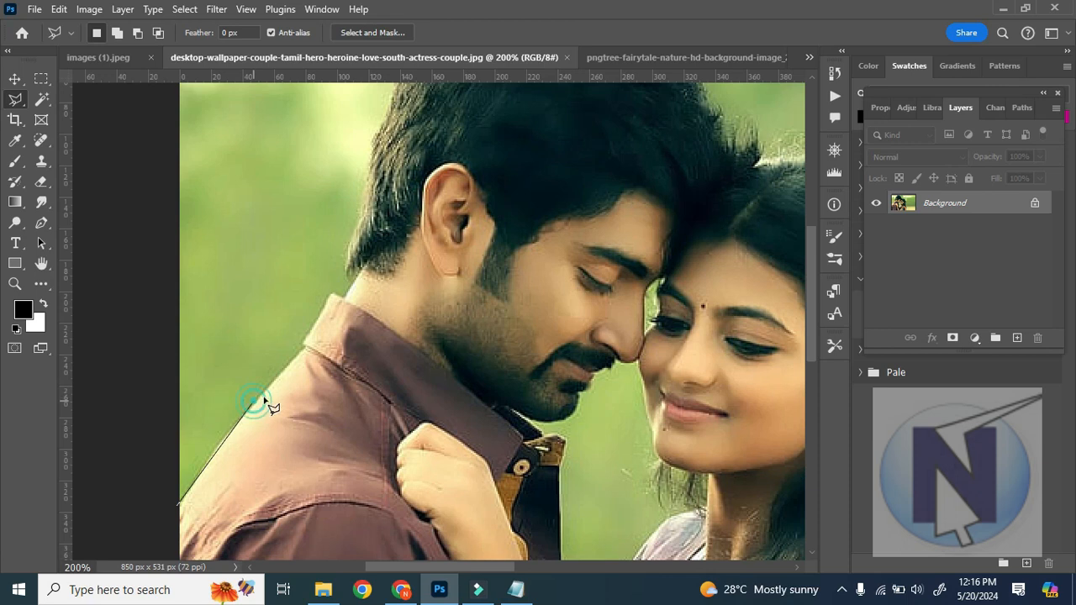
{"action": "left_click", "coordinate": [305, 348]}
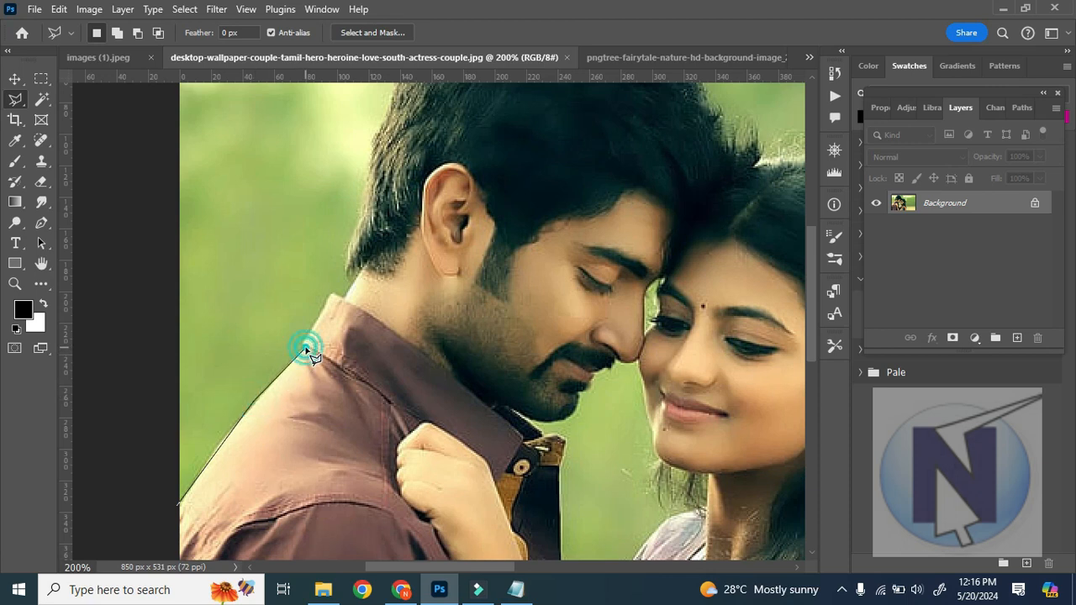
{"action": "left_click", "coordinate": [324, 309]}
{"action": "left_click", "coordinate": [333, 296]}
{"action": "left_click", "coordinate": [344, 301]}
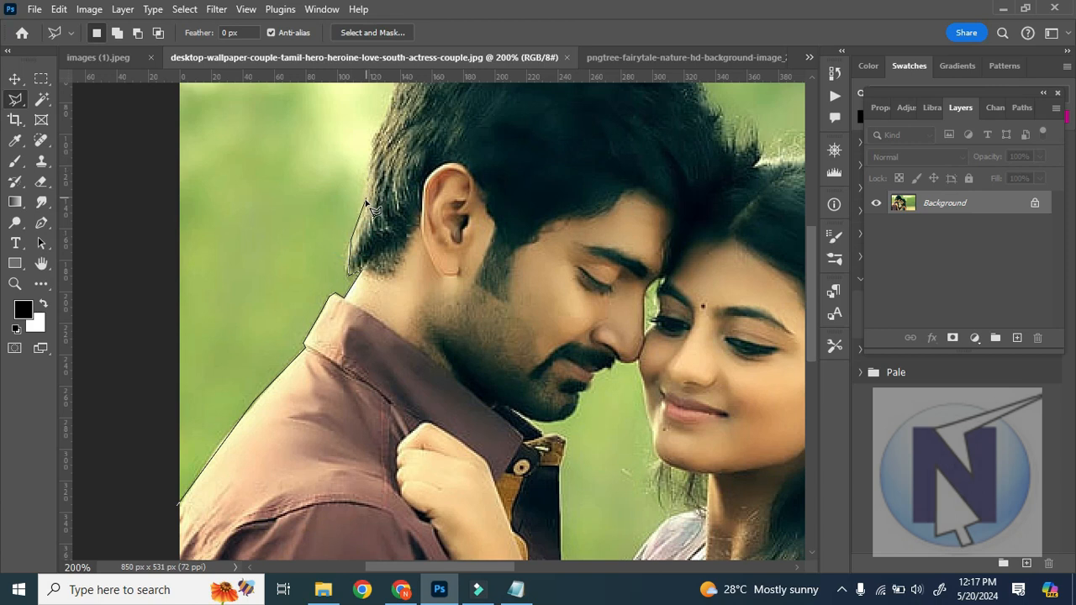
- Continue the lasso outline up the back of the man's hair and across the top of his head along the photo's upper edge
{"action": "left_click", "coordinate": [380, 134]}
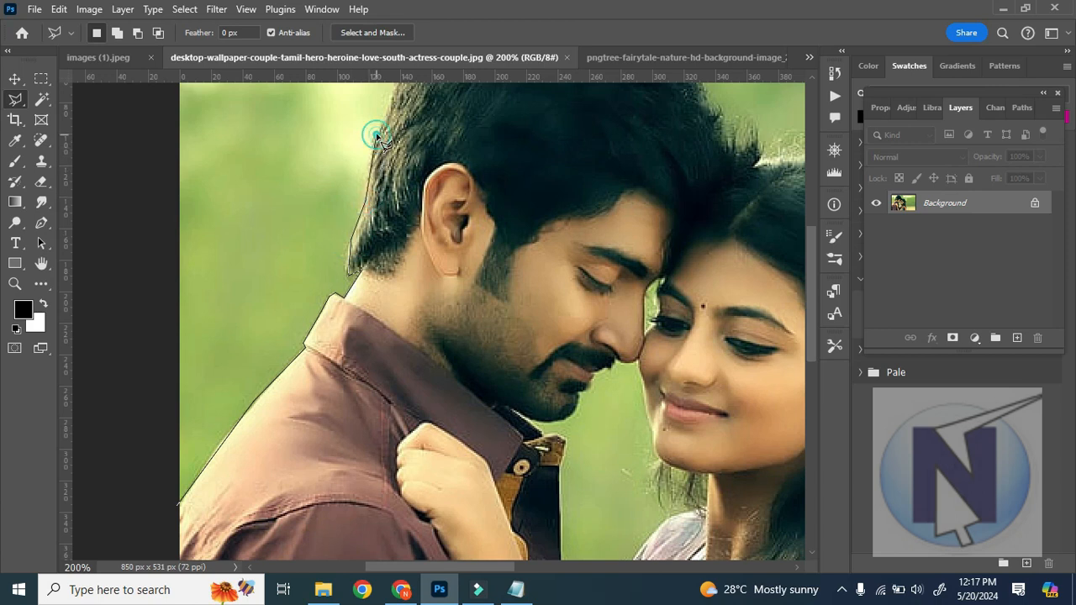
{"action": "left_click_drag", "start_coordinate": [384, 135], "coordinate": [375, 279]}
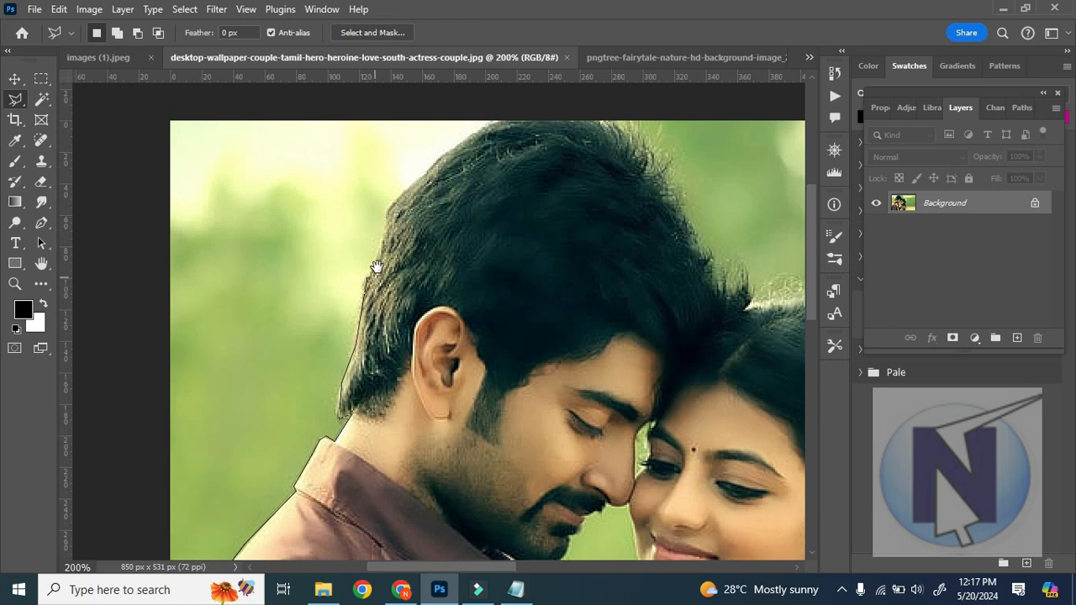
{"action": "left_click", "coordinate": [379, 241]}
{"action": "left_click", "coordinate": [384, 211]}
{"action": "left_click", "coordinate": [419, 180]}
{"action": "left_click", "coordinate": [604, 121]}
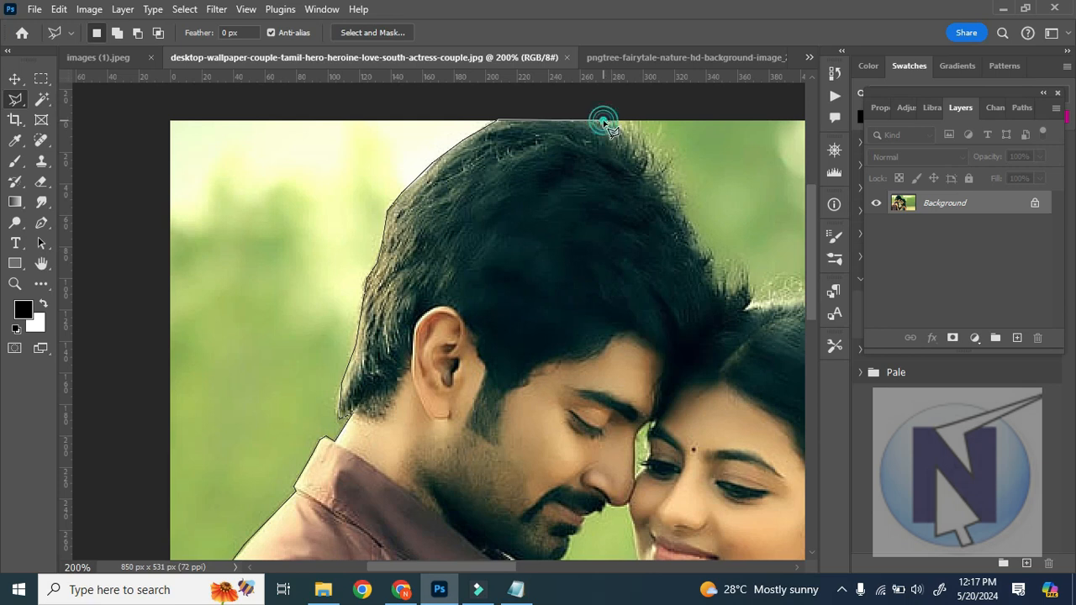
- Trace the outline down the front of the man's hair to the spiky tuft where the two heads meet
{"action": "left_click", "coordinate": [670, 159]}
{"action": "left_click", "coordinate": [687, 212]}
{"action": "left_click", "coordinate": [702, 243]}
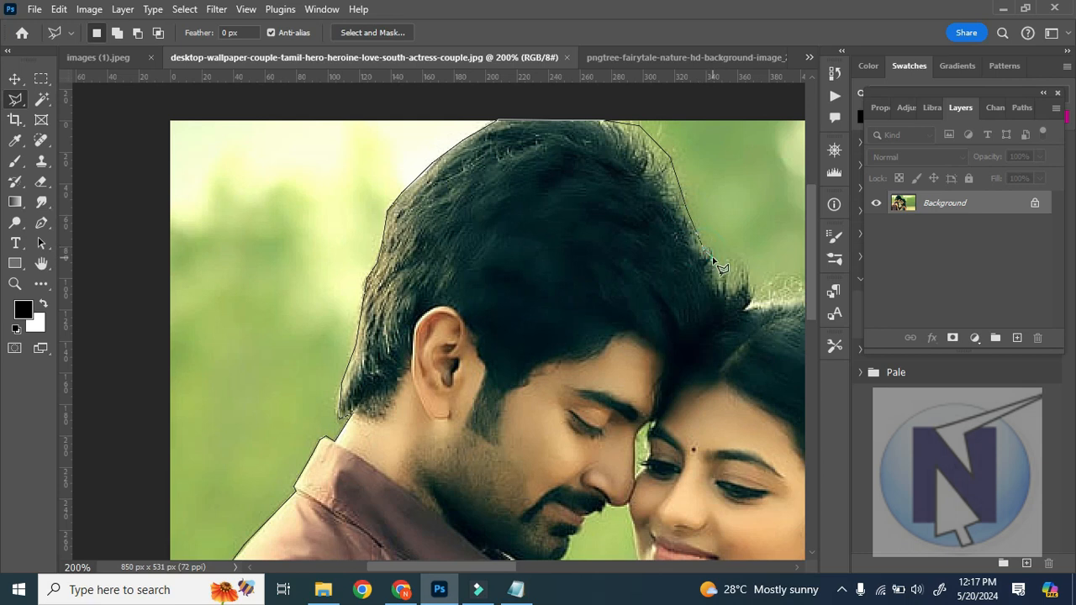
{"action": "left_click", "coordinate": [713, 271]}
{"action": "left_click", "coordinate": [728, 260]}
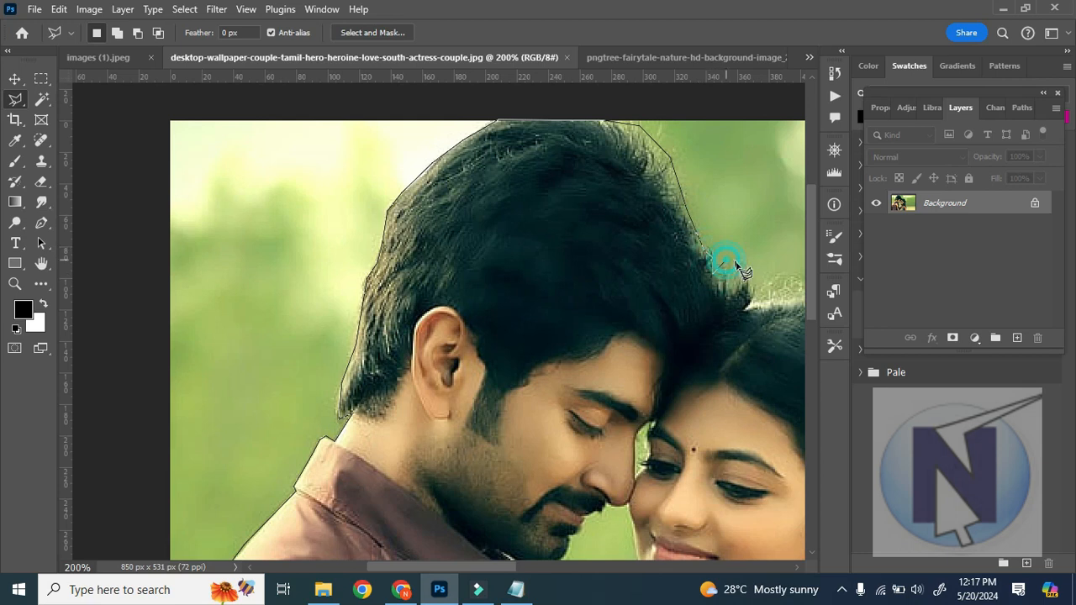
{"action": "left_click_drag", "start_coordinate": [737, 321], "coordinate": [349, 293]}
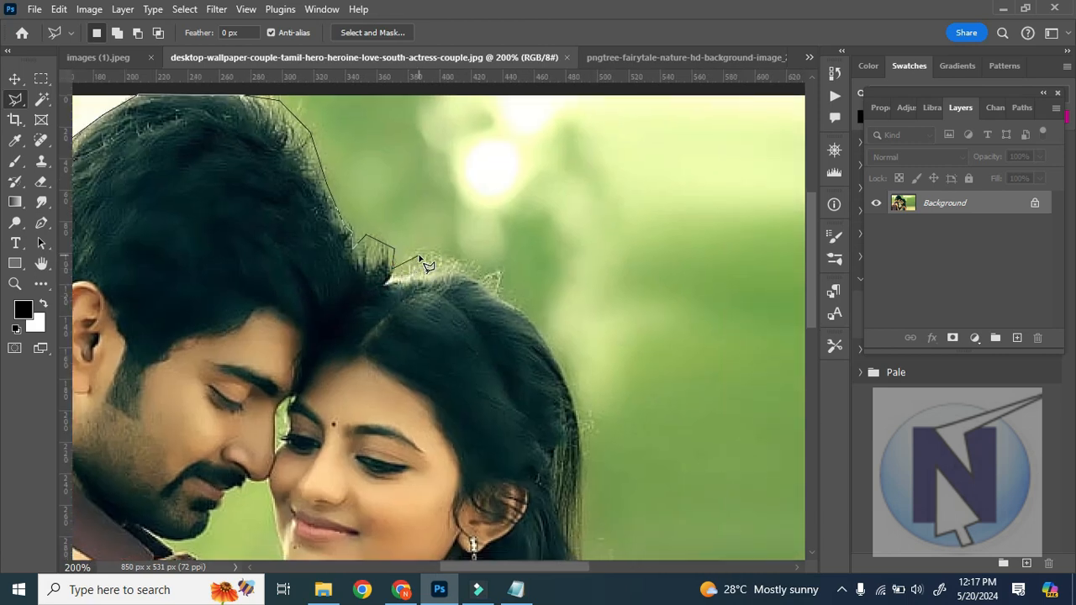
- Trace the outline over the crown of the woman's head and down the outer edge of her hair to ear level
{"action": "left_click", "coordinate": [430, 264]}
{"action": "left_click", "coordinate": [494, 289]}
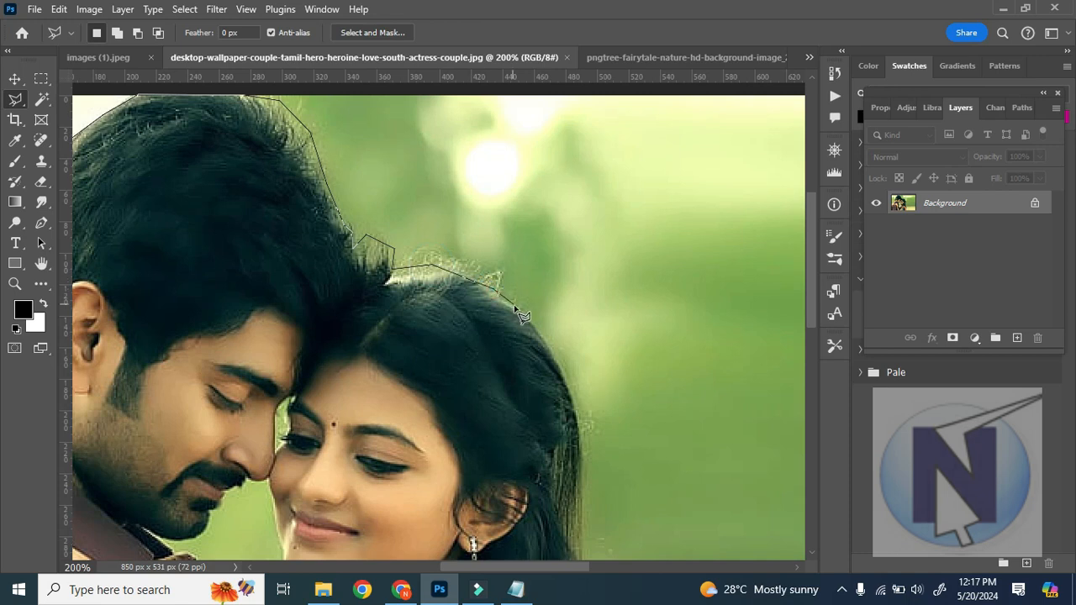
{"action": "left_click", "coordinate": [546, 344]}
{"action": "key", "text": "space"}
{"action": "left_click_drag", "start_coordinate": [551, 404], "coordinate": [525, 226]}
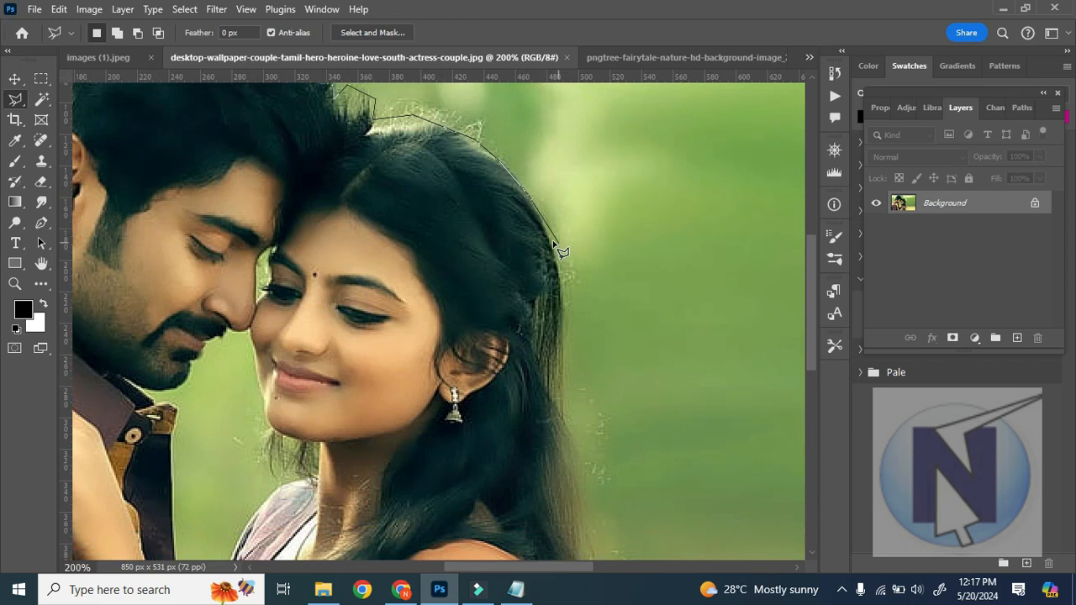
{"action": "left_click", "coordinate": [551, 246]}
{"action": "left_click", "coordinate": [563, 318]}
{"action": "left_click", "coordinate": [565, 371]}
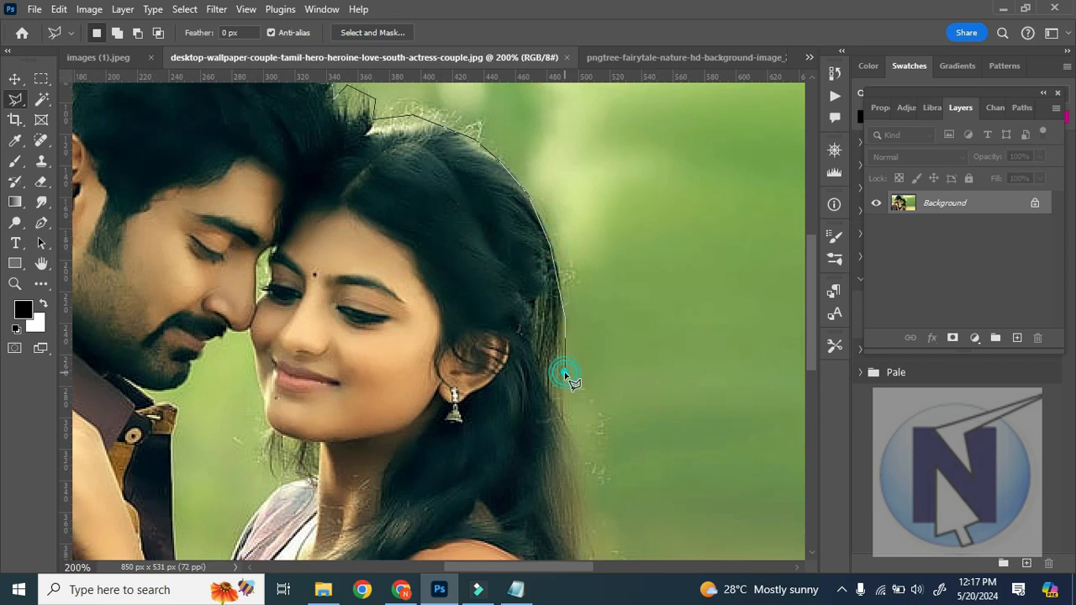
{"action": "left_click", "coordinate": [658, 367]}
{"action": "left_click", "coordinate": [717, 413]}
{"action": "key", "text": "BackSpace"}
{"action": "key", "text": "BackSpace"}
- Continue the outline down the woman's long hair, past her shoulder to the loose strands beside the sari
{"action": "left_click", "coordinate": [561, 393]}
{"action": "scroll", "coordinate": [603, 289], "scroll_direction": "down", "scroll_amount": 5}
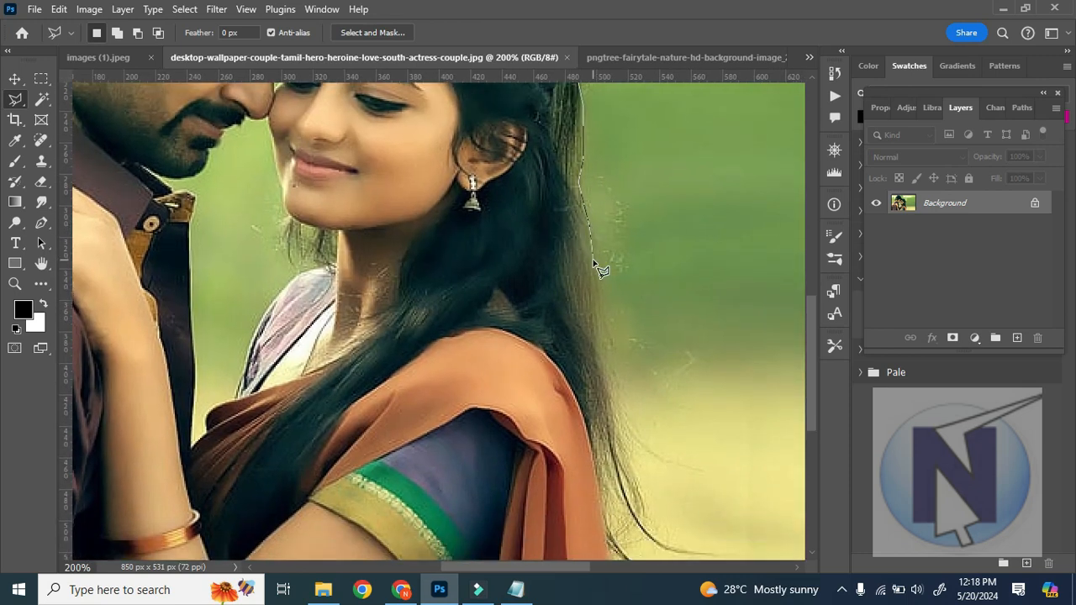
{"action": "left_click", "coordinate": [601, 319]}
{"action": "left_click", "coordinate": [632, 468]}
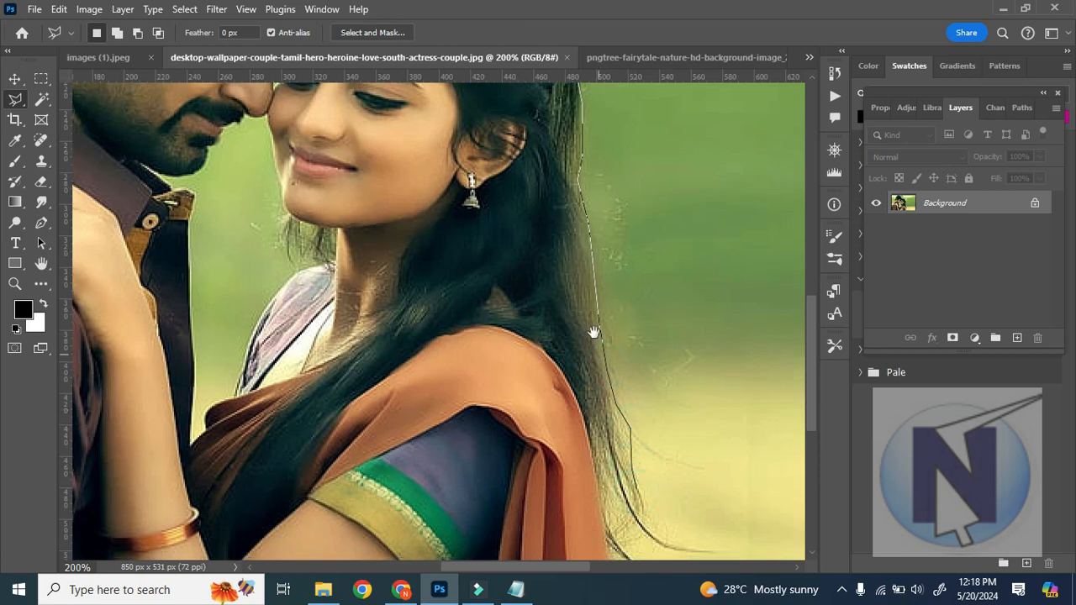
- Trace around the loose hair tips, replacing the misplaced outermost point, and bring the outline to the photo's bottom edge beside the sari
{"action": "scroll", "coordinate": [593, 334], "scroll_direction": "down", "scroll_amount": 5}
{"action": "left_click", "coordinate": [605, 363]}
{"action": "left_click", "coordinate": [685, 396]}
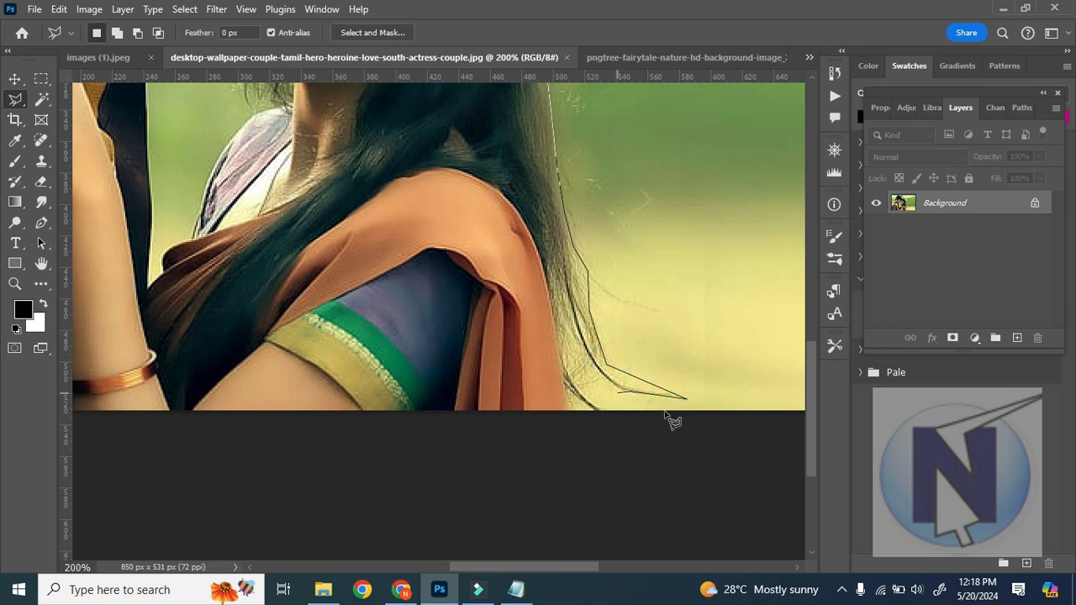
{"action": "key", "text": "BackSpace"}
{"action": "left_click", "coordinate": [677, 395]}
{"action": "left_click", "coordinate": [588, 397]}
{"action": "left_click", "coordinate": [572, 395]}
{"action": "left_click", "coordinate": [566, 412]}
- Run the outline along the photo's bottom edge to its left corner, then up the left edge to the starting point to close the selection
{"action": "left_click", "coordinate": [183, 375]}
{"action": "left_click_drag", "start_coordinate": [400, 370], "coordinate": [715, 361]}
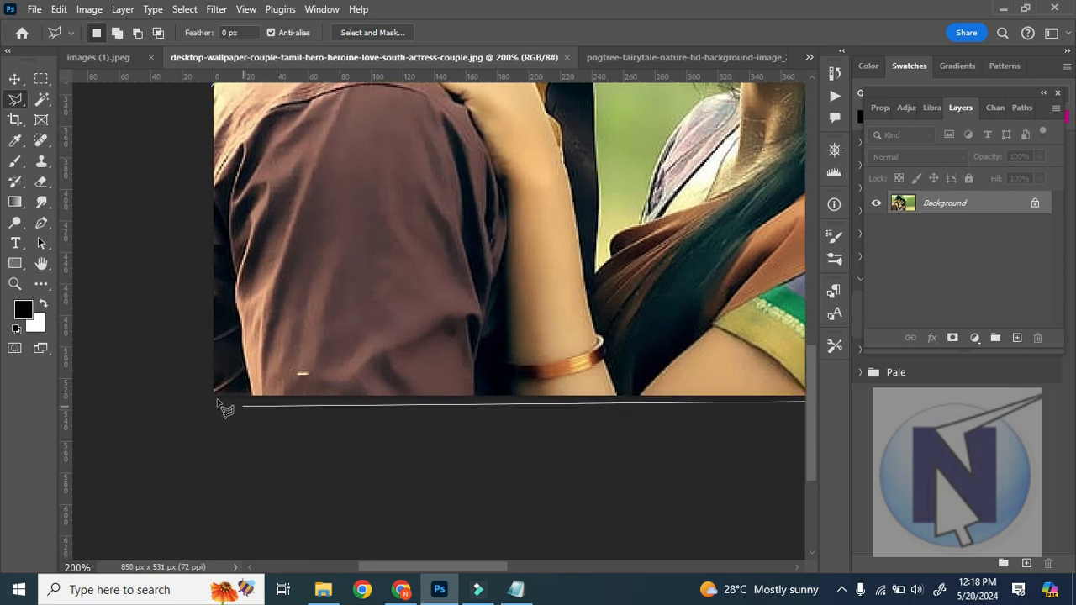
{"action": "left_click", "coordinate": [216, 396]}
{"action": "left_click", "coordinate": [216, 300]}
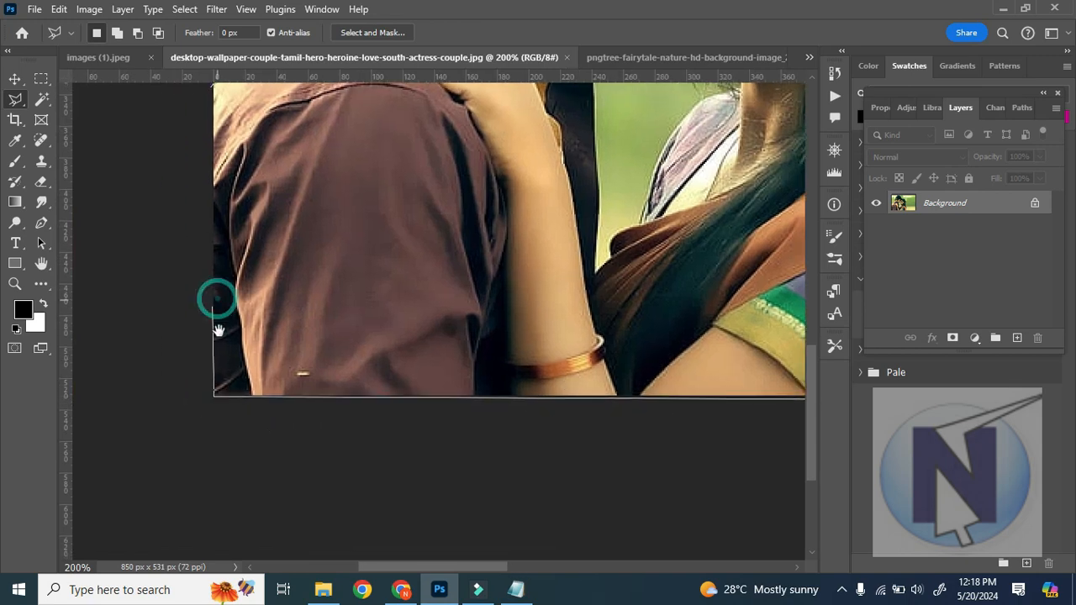
{"action": "scroll", "coordinate": [239, 253], "scroll_direction": "up", "scroll_amount": 2}
{"action": "scroll", "coordinate": [240, 252], "scroll_direction": "up", "scroll_amount": 1}
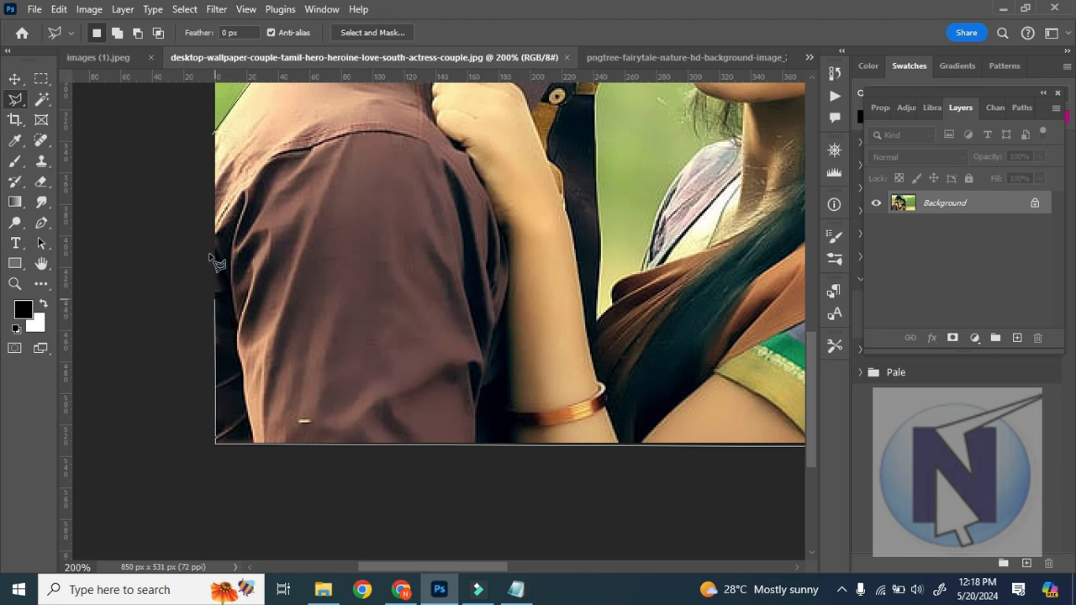
{"action": "left_click", "coordinate": [213, 136]}
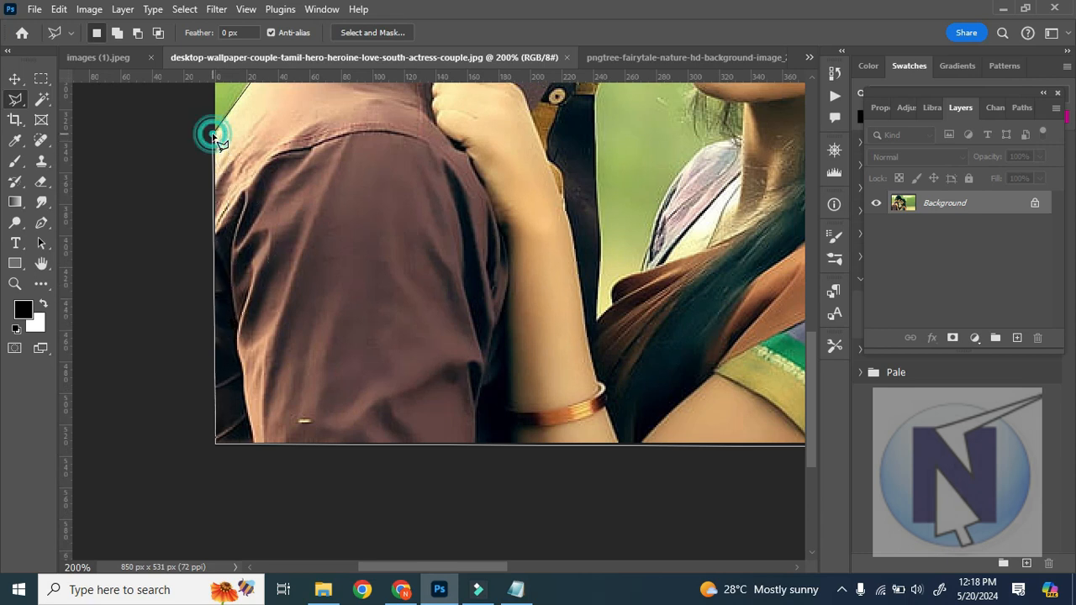
- Copy the selected couple and paste them into the nature background document
{"action": "key", "text": "ctrl+minus"}
{"action": "key", "text": "ctrl+minus"}
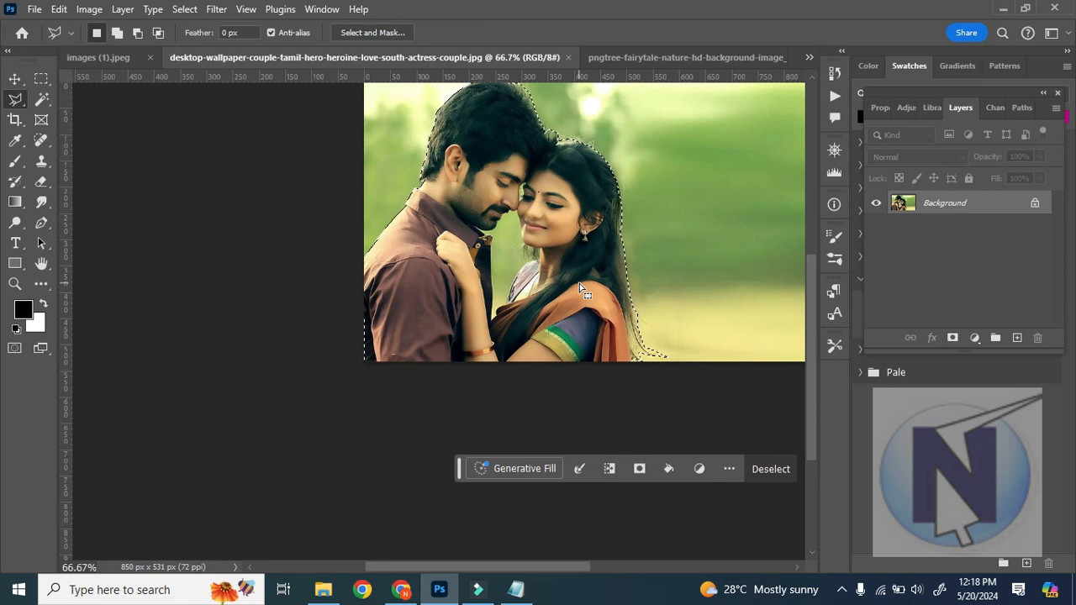
{"action": "left_click", "coordinate": [59, 9]}
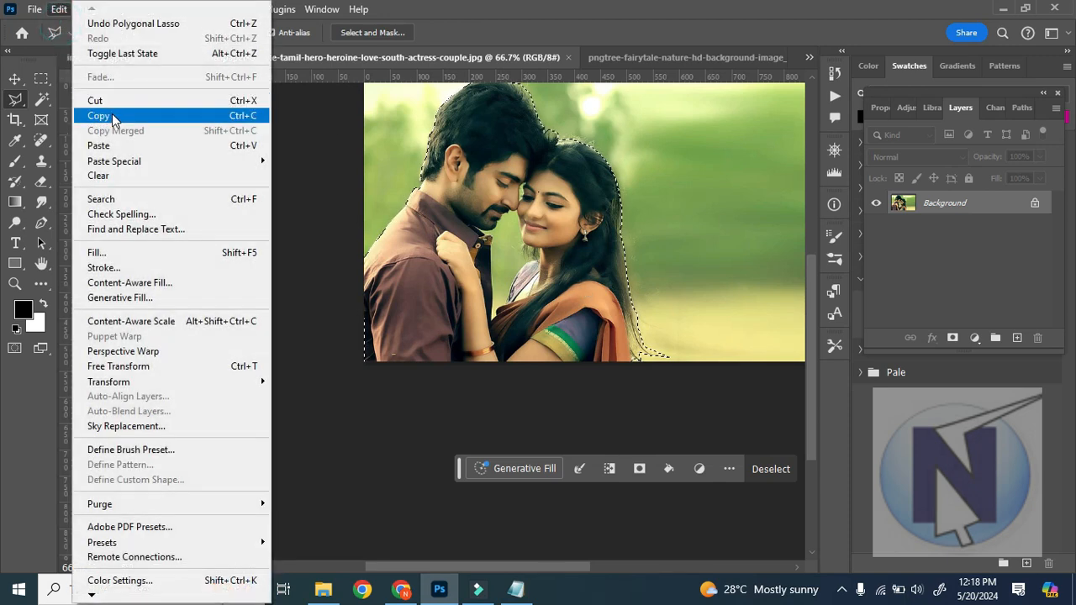
{"action": "left_click", "coordinate": [234, 115]}
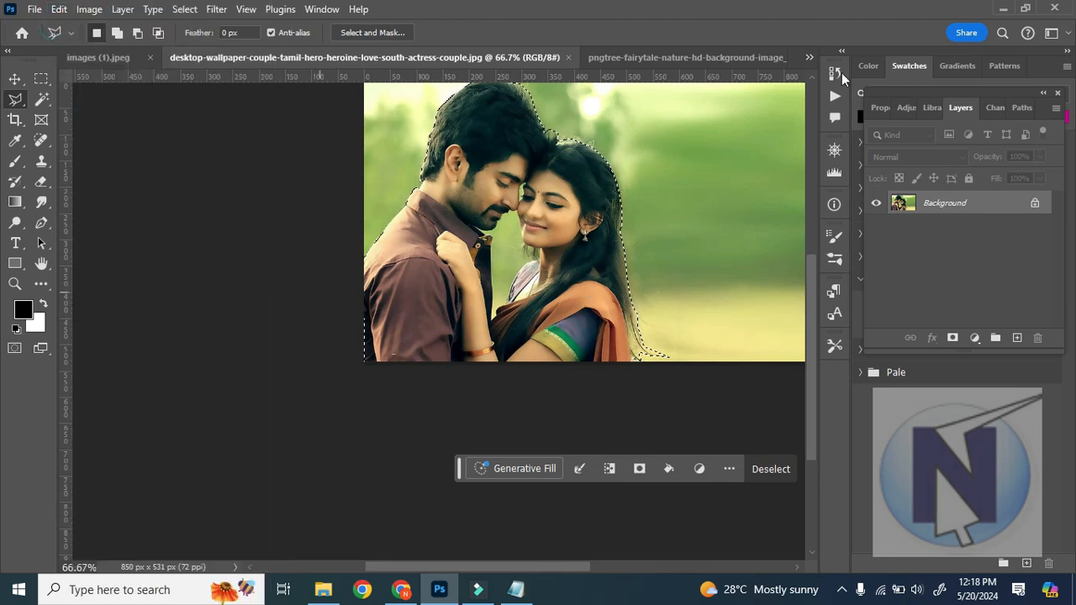
{"action": "left_click", "coordinate": [664, 56]}
{"action": "left_click", "coordinate": [59, 9]}
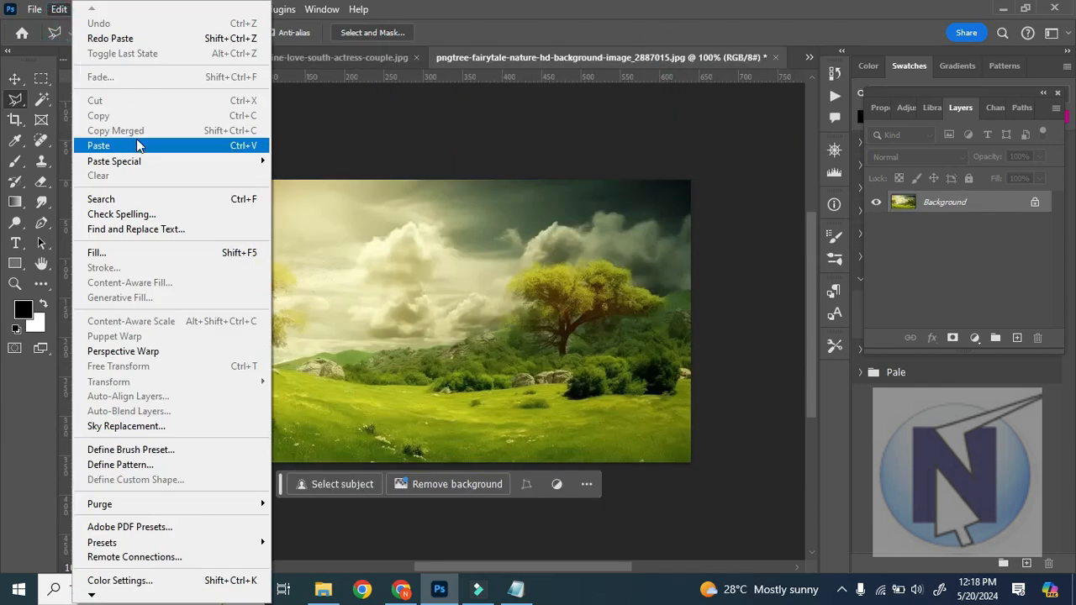
{"action": "left_click", "coordinate": [137, 147]}
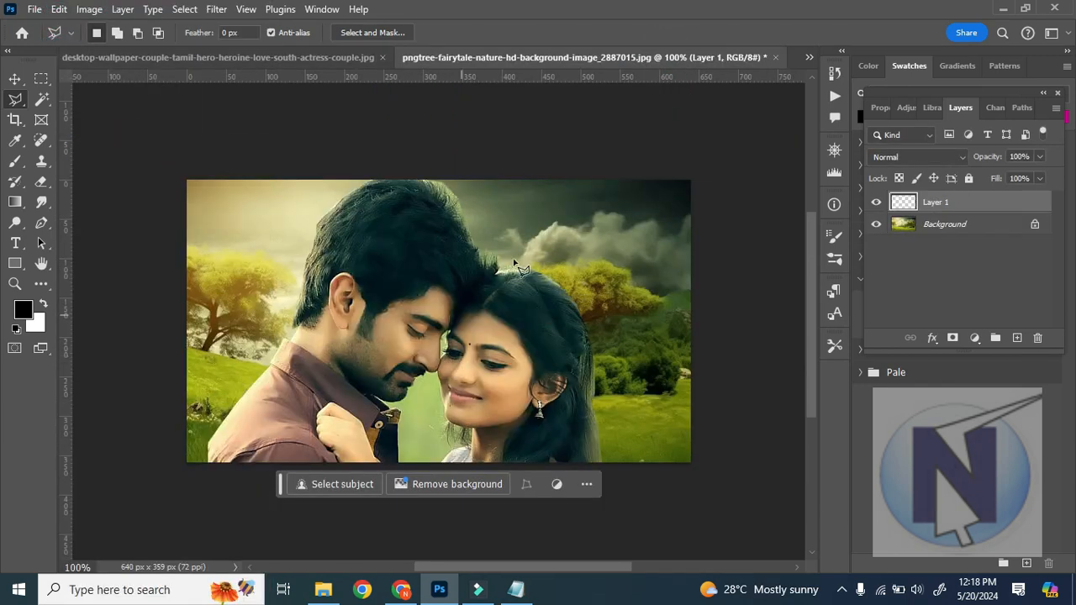
- Reposition the pasted couple toward the left side of the nature background, and delete their layer
{"action": "left_click", "coordinate": [16, 78]}
{"action": "left_click_drag", "start_coordinate": [415, 238], "coordinate": [453, 19]}
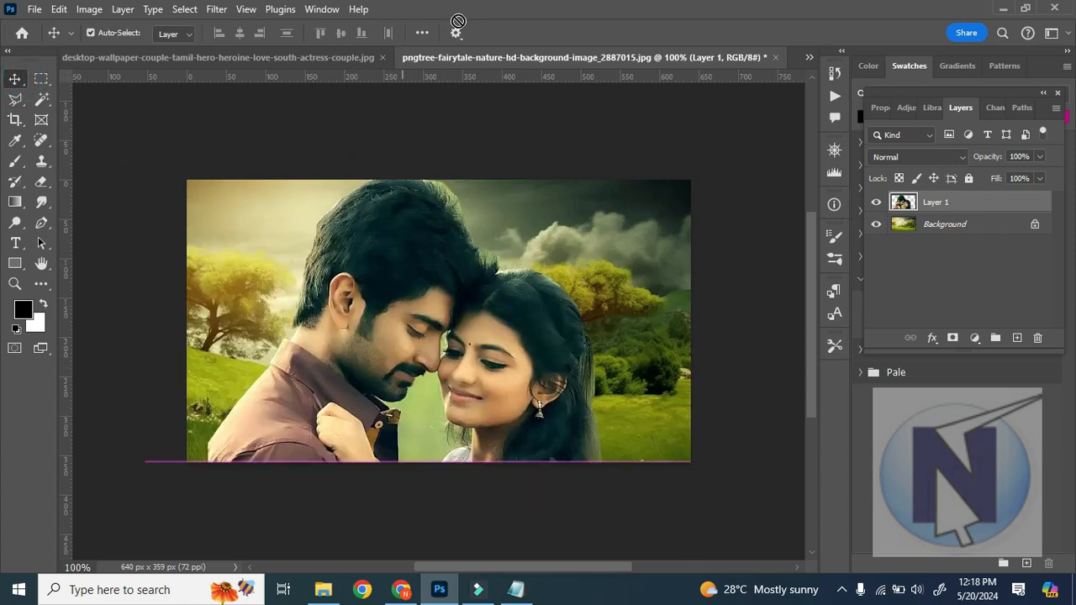
{"action": "left_click_drag", "start_coordinate": [408, 184], "coordinate": [392, 291]}
{"action": "left_click_drag", "start_coordinate": [398, 345], "coordinate": [388, 324]}
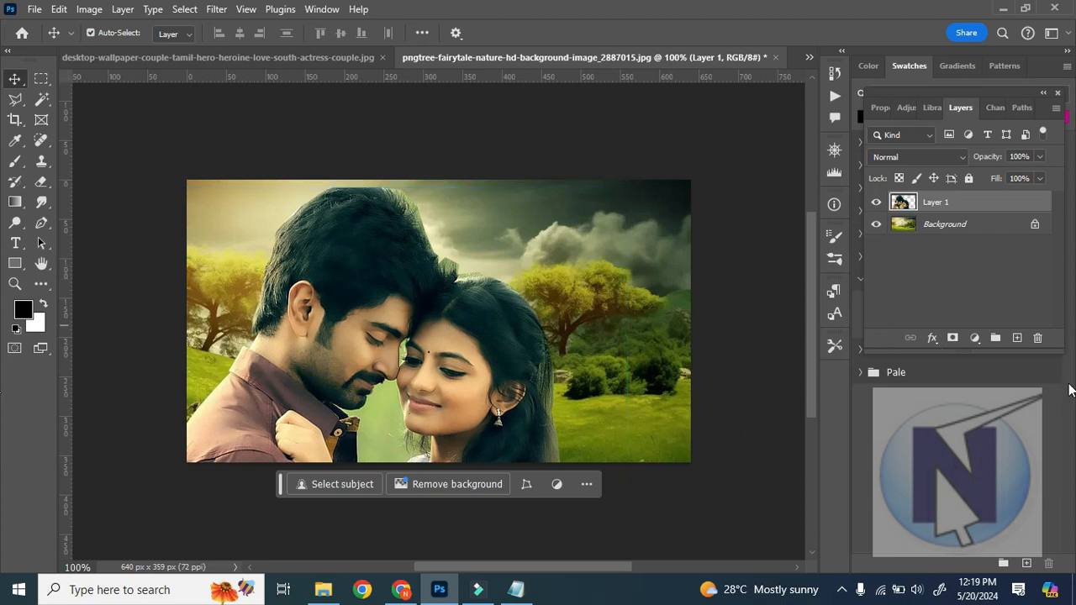
{"action": "left_click", "coordinate": [1038, 337]}
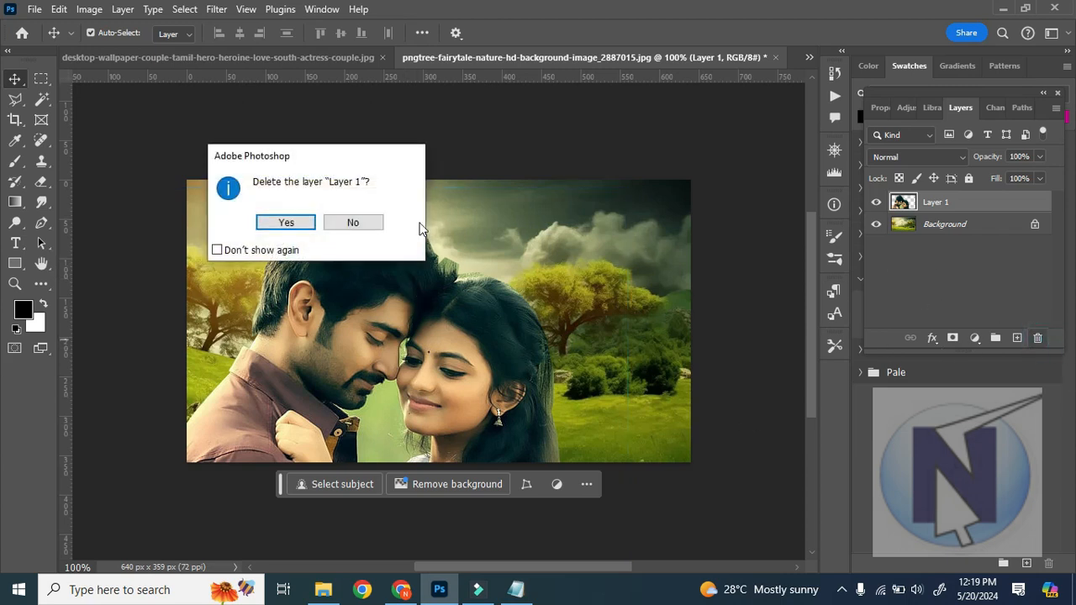
{"action": "left_click", "coordinate": [289, 221]}
- Return to the couple photo and feather its active selection with a radius of 10 pixels
{"action": "left_click", "coordinate": [157, 56]}
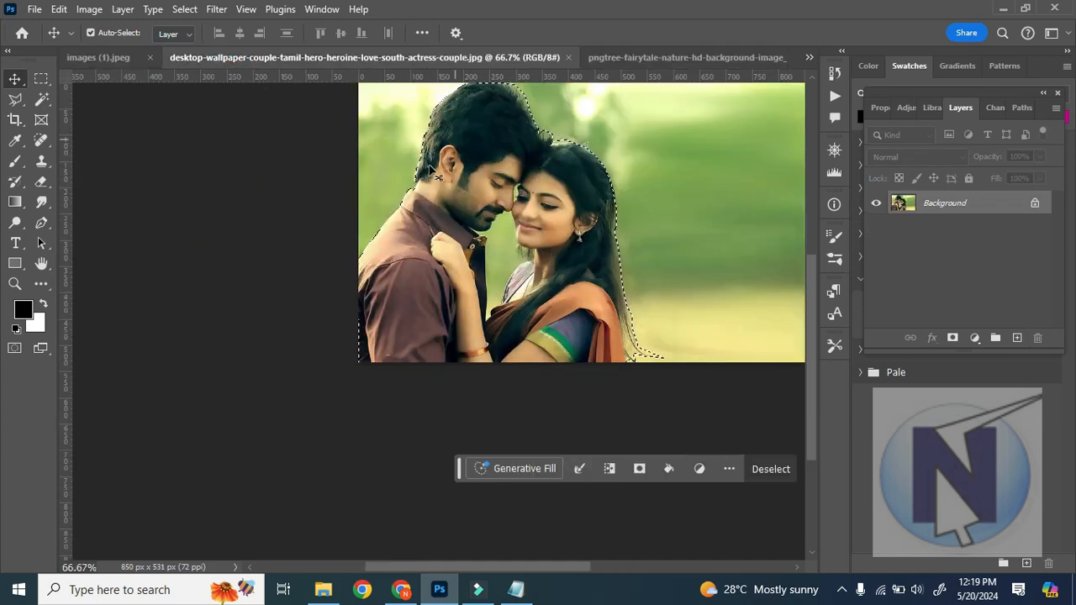
{"action": "left_click", "coordinate": [185, 10]}
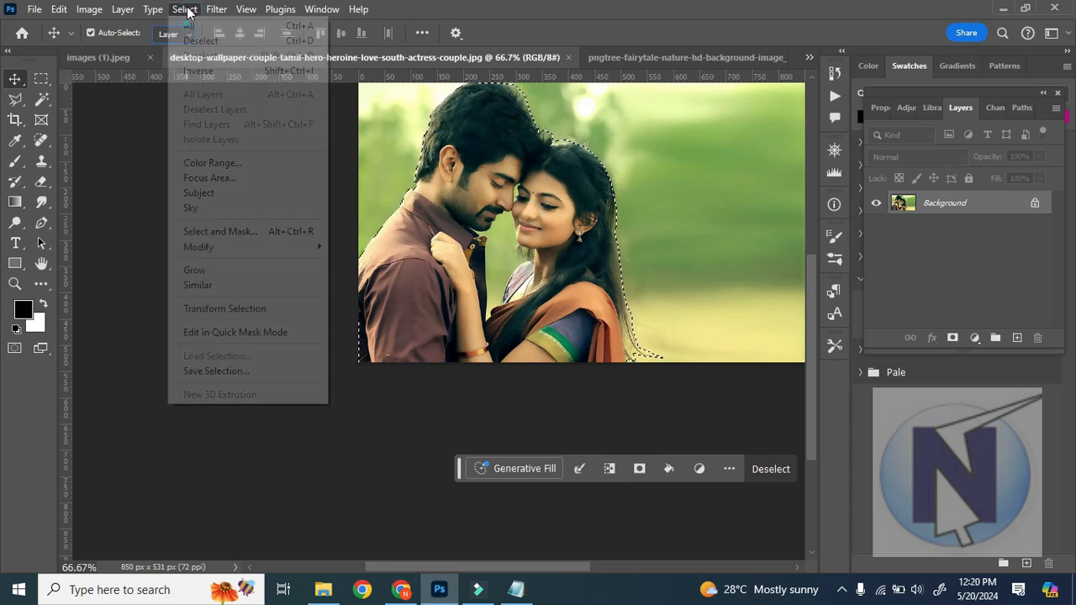
{"action": "mouse_move", "coordinate": [216, 250]}
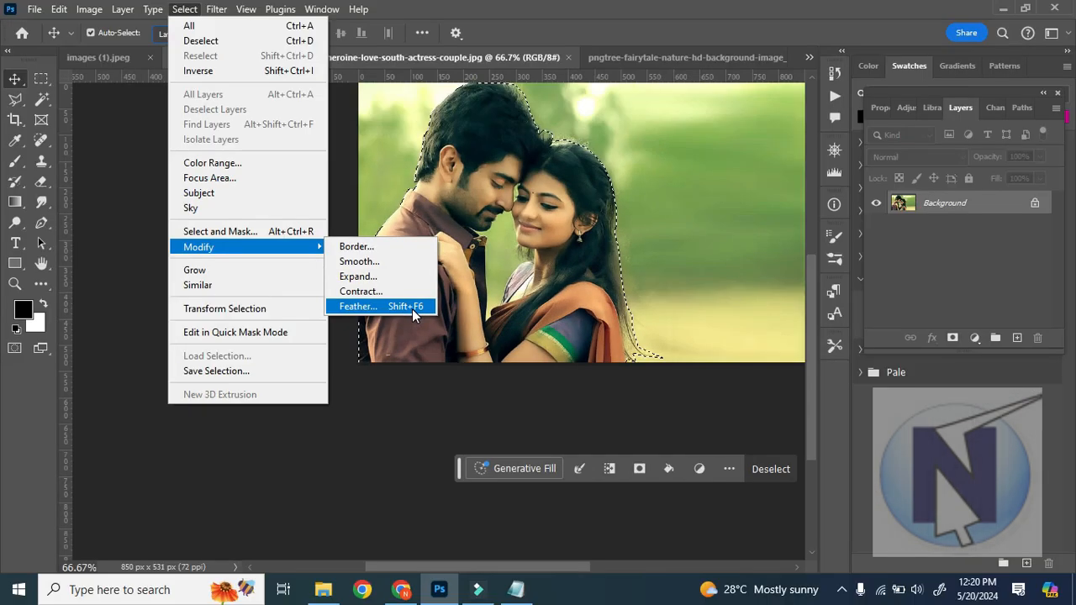
{"action": "left_click", "coordinate": [416, 307]}
{"action": "left_click_drag", "start_coordinate": [541, 149], "coordinate": [639, 283]}
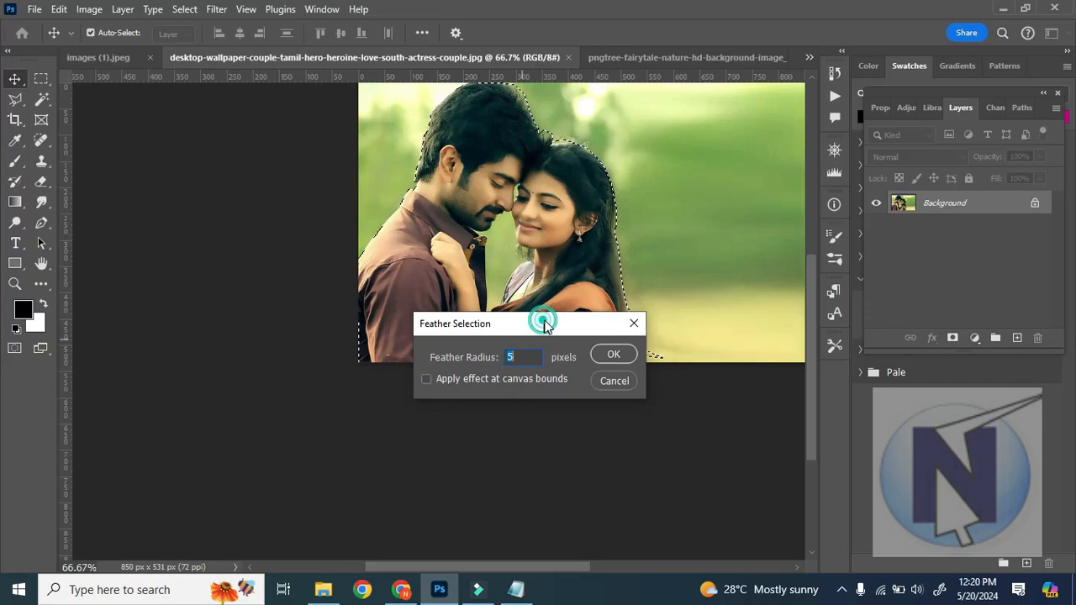
{"action": "left_click_drag", "start_coordinate": [678, 255], "coordinate": [802, 285]}
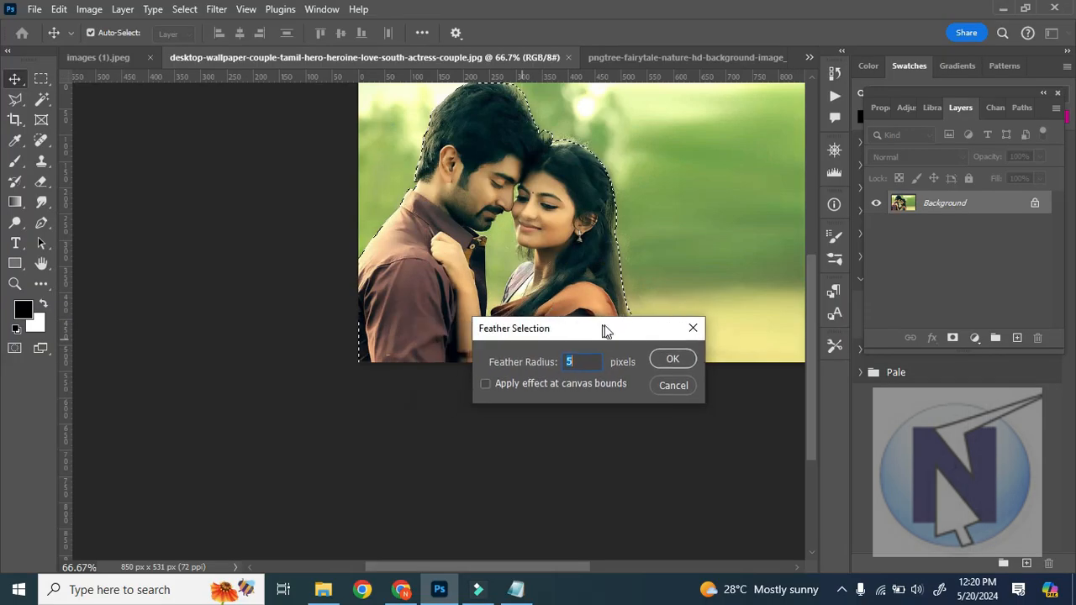
{"action": "left_click_drag", "start_coordinate": [602, 330], "coordinate": [627, 335]}
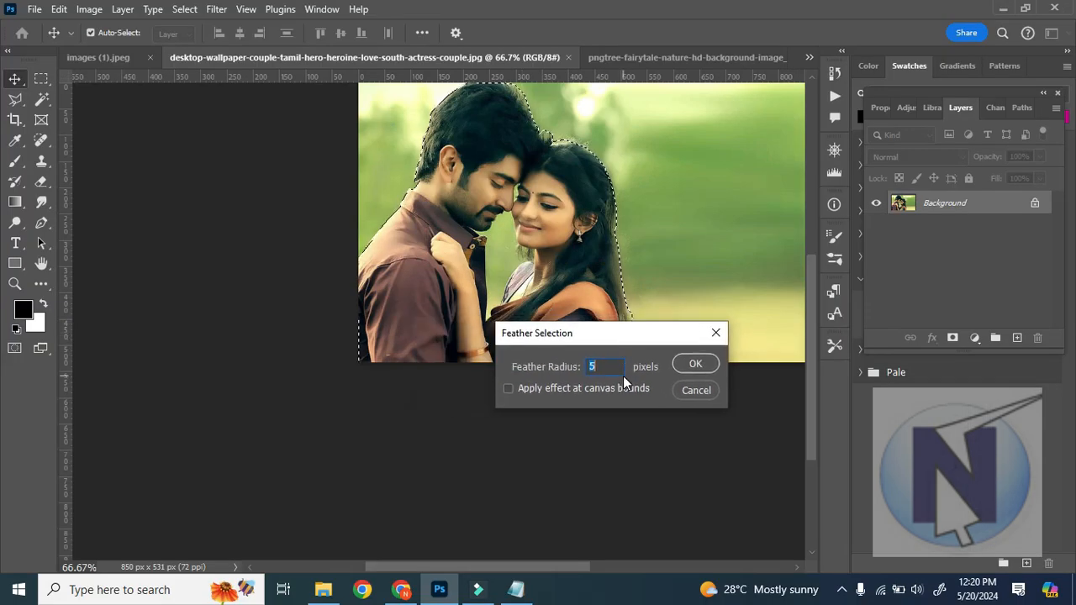
{"action": "type", "text": "10"}
{"action": "left_click", "coordinate": [694, 367]}
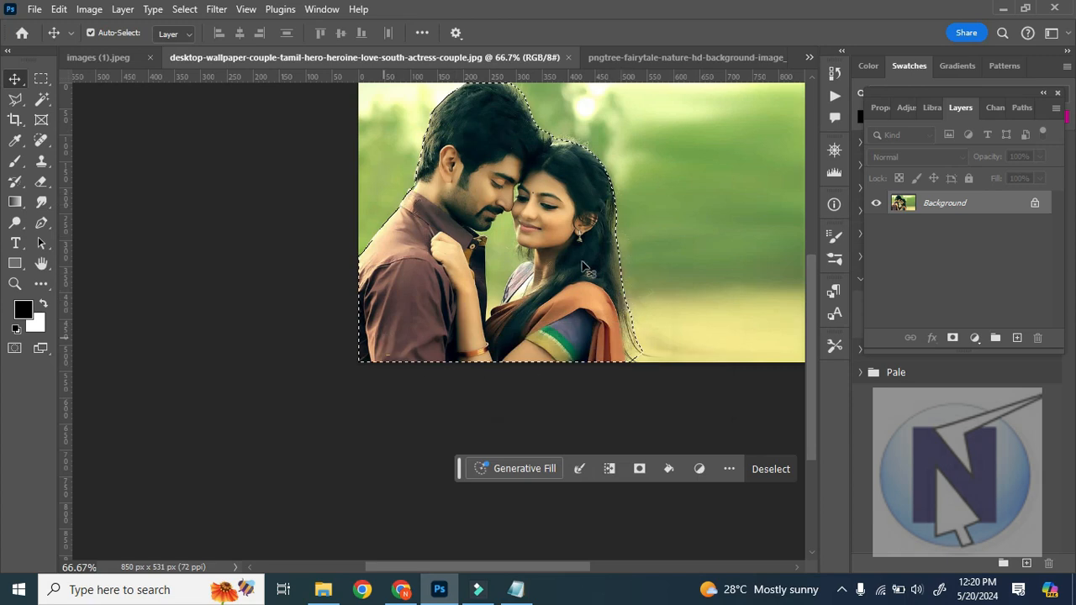
- Paste the feathered couple cutout into the nature background document
{"action": "left_click", "coordinate": [661, 55]}
{"action": "key", "text": "ctrl+v"}
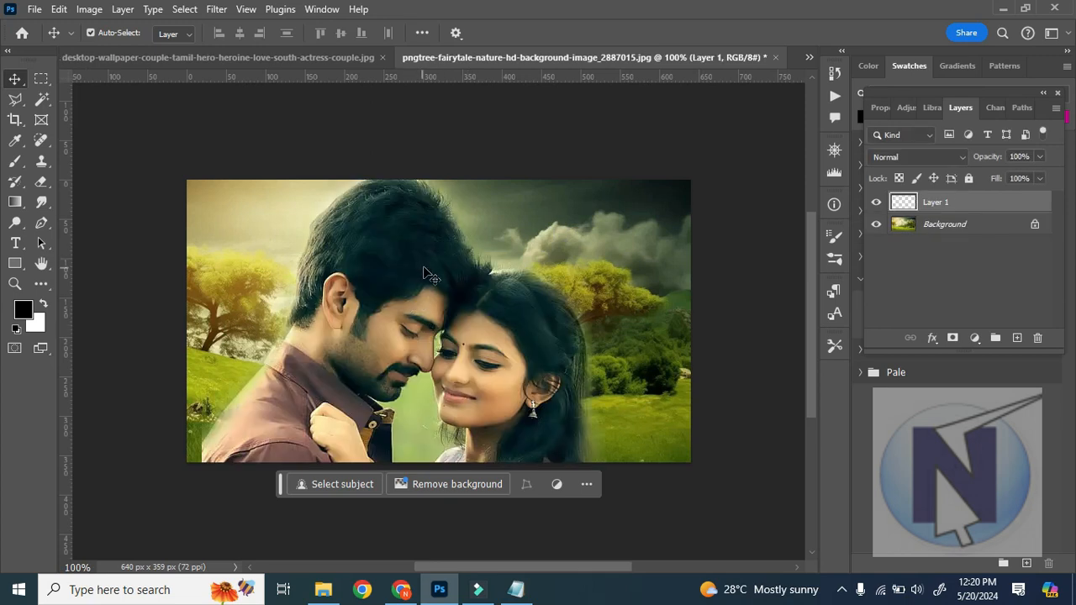
- Move the feathered couple layer around the nature background until the cutout's lower edge is in view, and undo the move
{"action": "left_click_drag", "start_coordinate": [424, 271], "coordinate": [410, 301]}
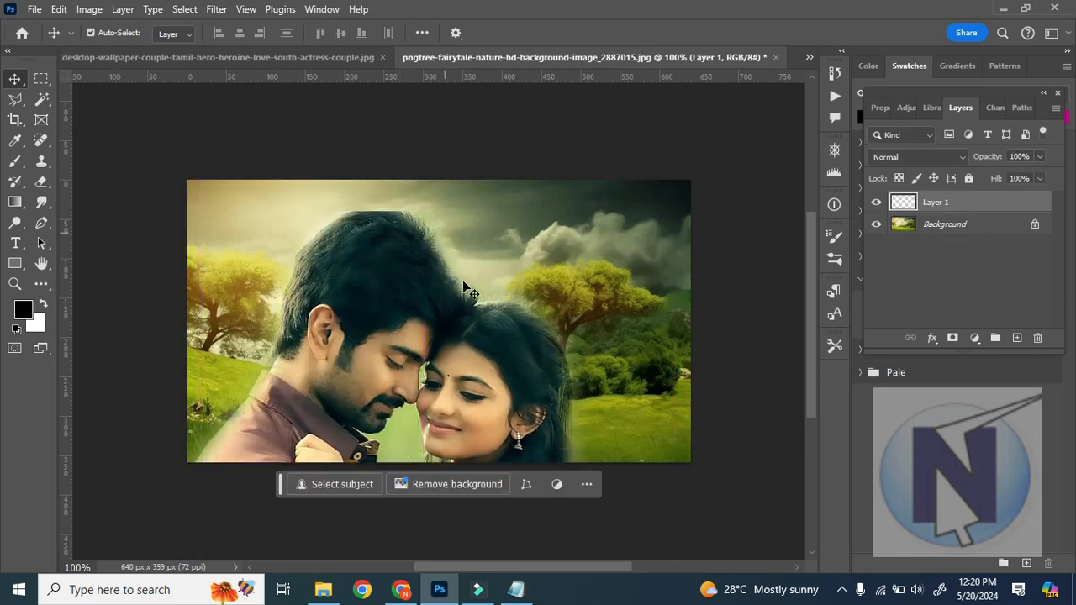
{"action": "left_click_drag", "start_coordinate": [539, 416], "coordinate": [452, 208]}
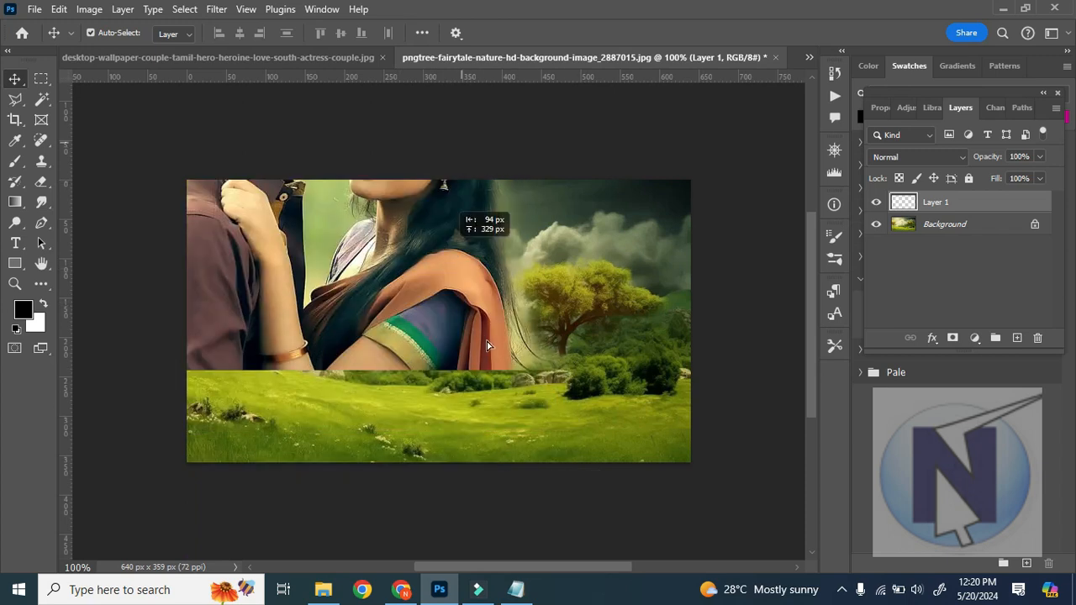
{"action": "key", "text": "ctrl+z"}
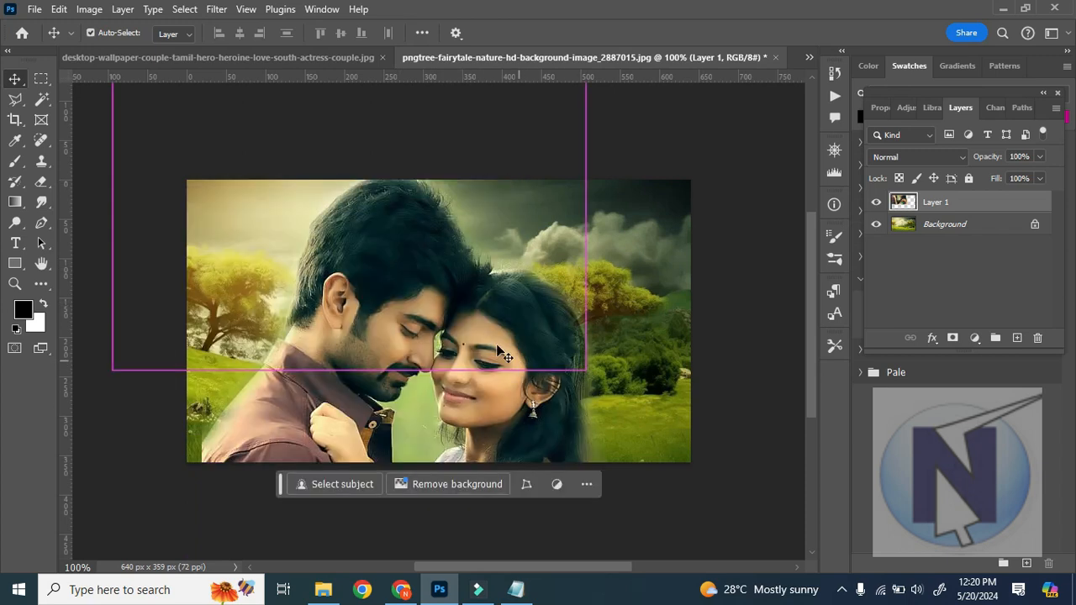
{"action": "key", "text": "ctrl+z"}
{"action": "left_click", "coordinate": [341, 57]}
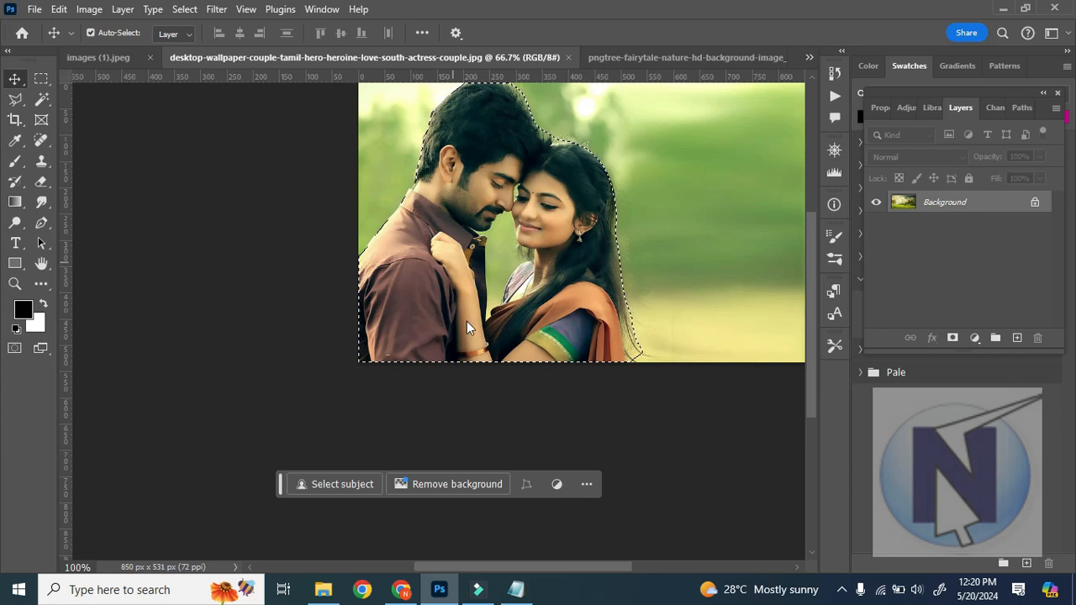
{"action": "left_click", "coordinate": [184, 9]}
{"action": "left_click", "coordinate": [238, 251]}
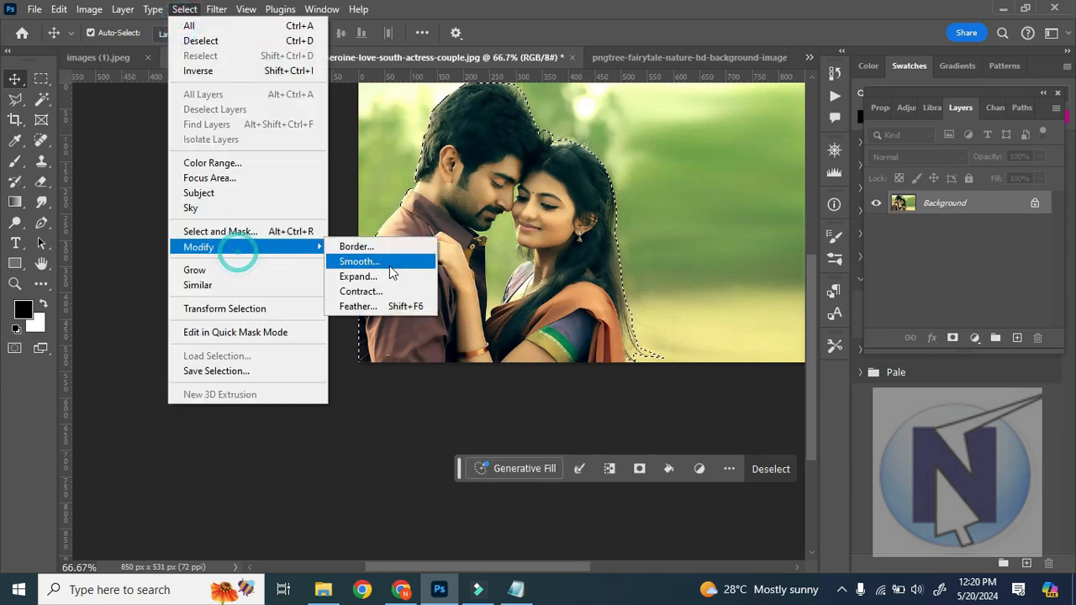
{"action": "left_click", "coordinate": [593, 23]}
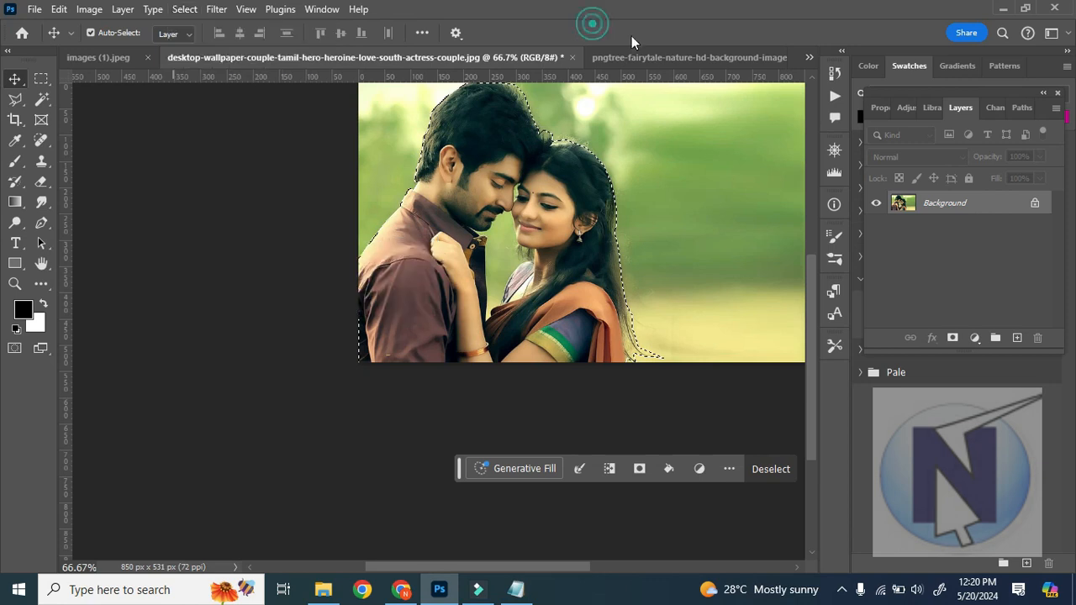
- Return to the nature background and shift the pasted couple layer up and left so the lower part of the cutout shows
{"action": "left_click_drag", "start_coordinate": [548, 60], "coordinate": [302, 241]}
{"action": "left_click_drag", "start_coordinate": [409, 294], "coordinate": [400, 169]}
{"action": "left_click", "coordinate": [89, 12]}
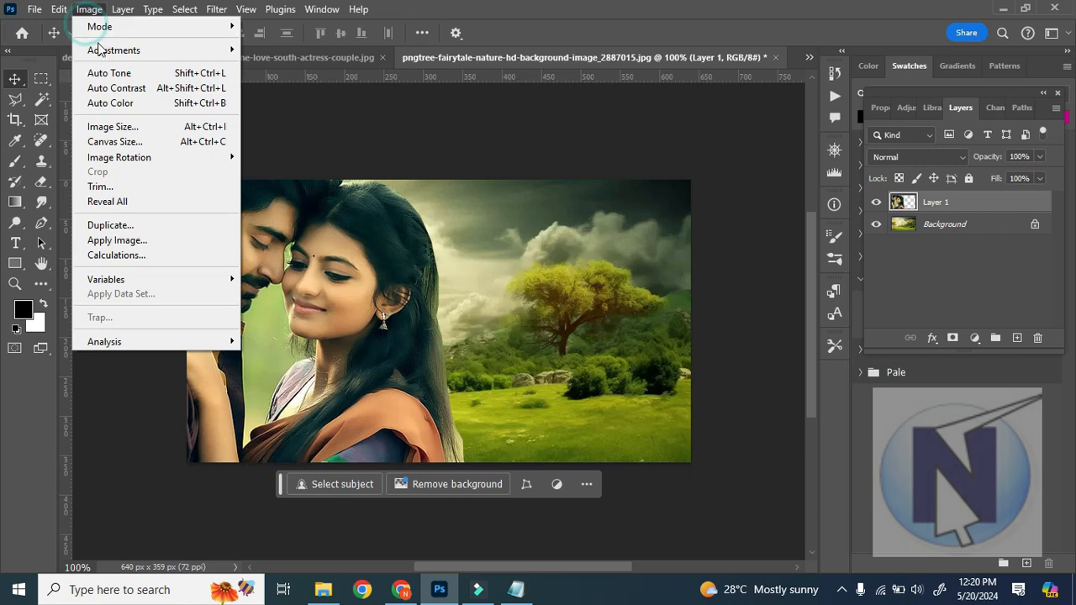
{"action": "mouse_move", "coordinate": [186, 10]}
- Return to the couple photo and feather its active selection with a radius of 10 pixels
{"action": "left_click", "coordinate": [350, 54]}
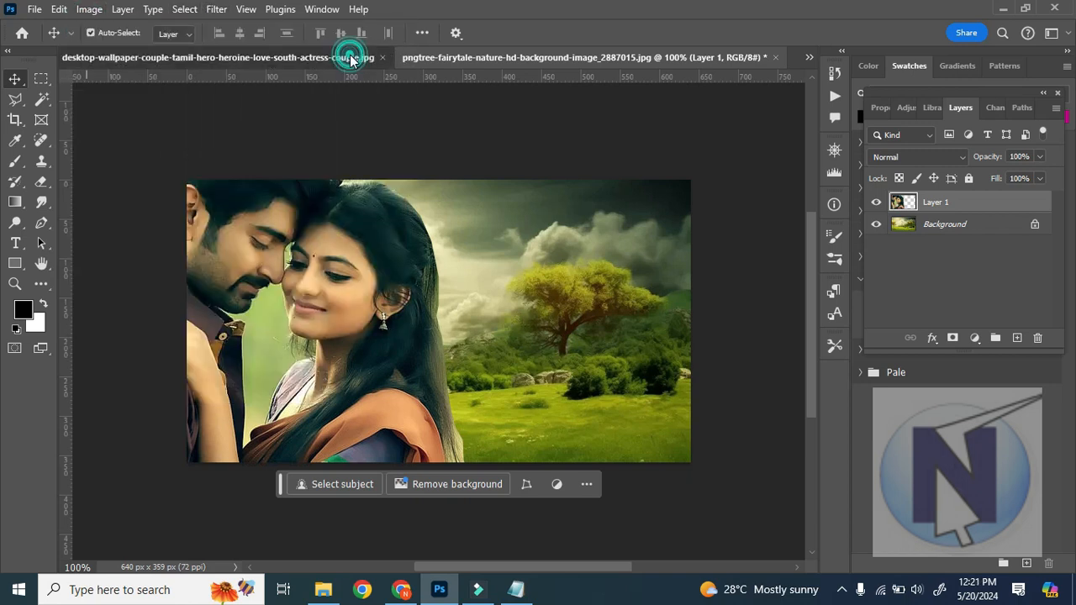
{"action": "left_click", "coordinate": [351, 54]}
{"action": "left_click", "coordinate": [184, 9]}
{"action": "mouse_move", "coordinate": [228, 247]}
{"action": "left_click", "coordinate": [402, 305]}
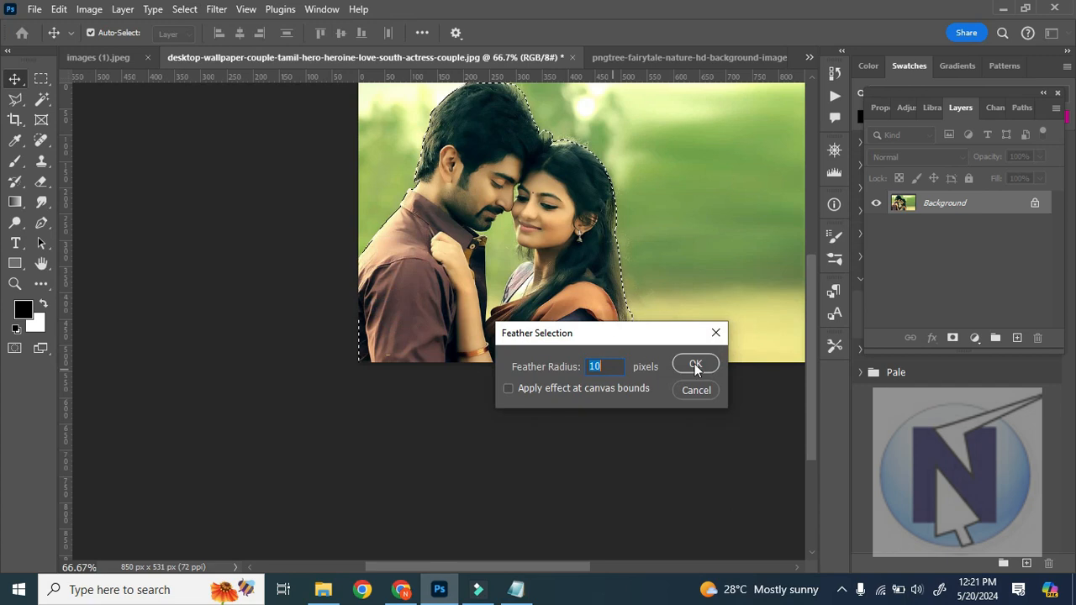
{"action": "left_click", "coordinate": [701, 367]}
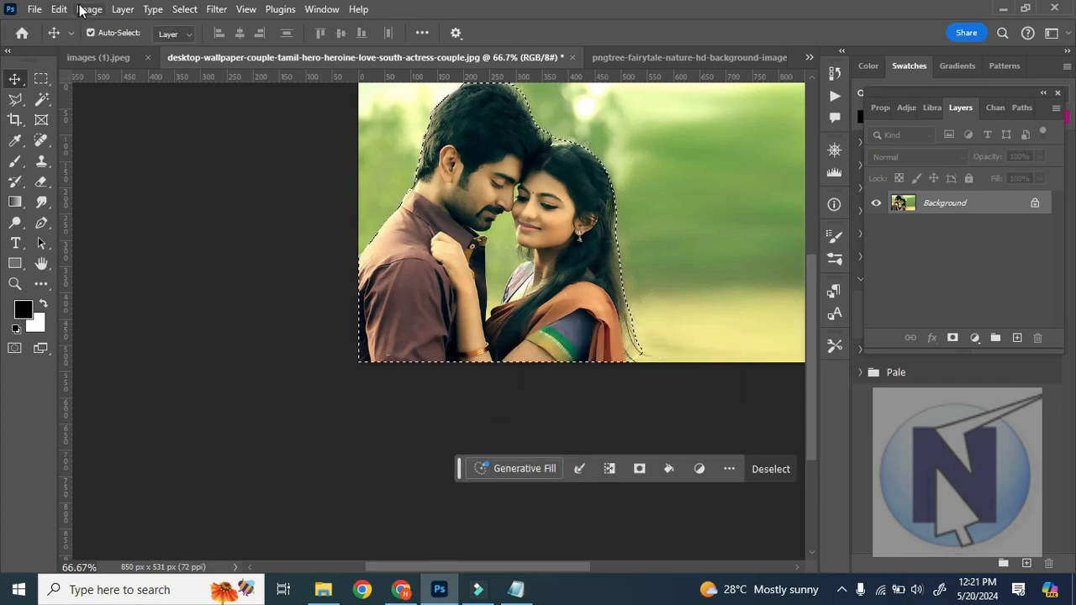
- Copy the feathered couple selection and paste it into the nature background document as another layer
{"action": "left_click", "coordinate": [59, 9]}
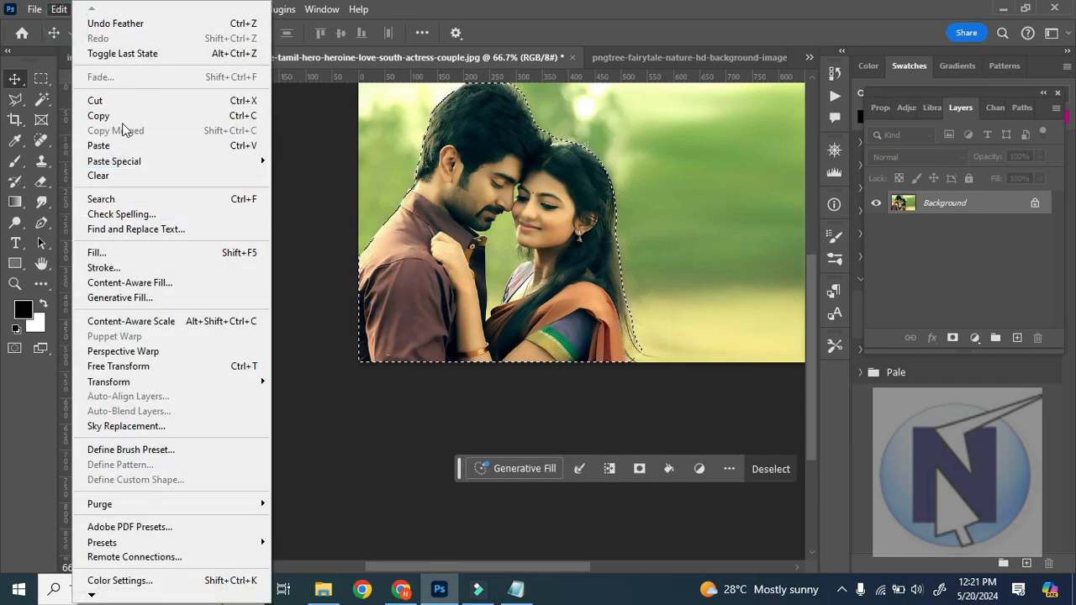
{"action": "left_click", "coordinate": [125, 114]}
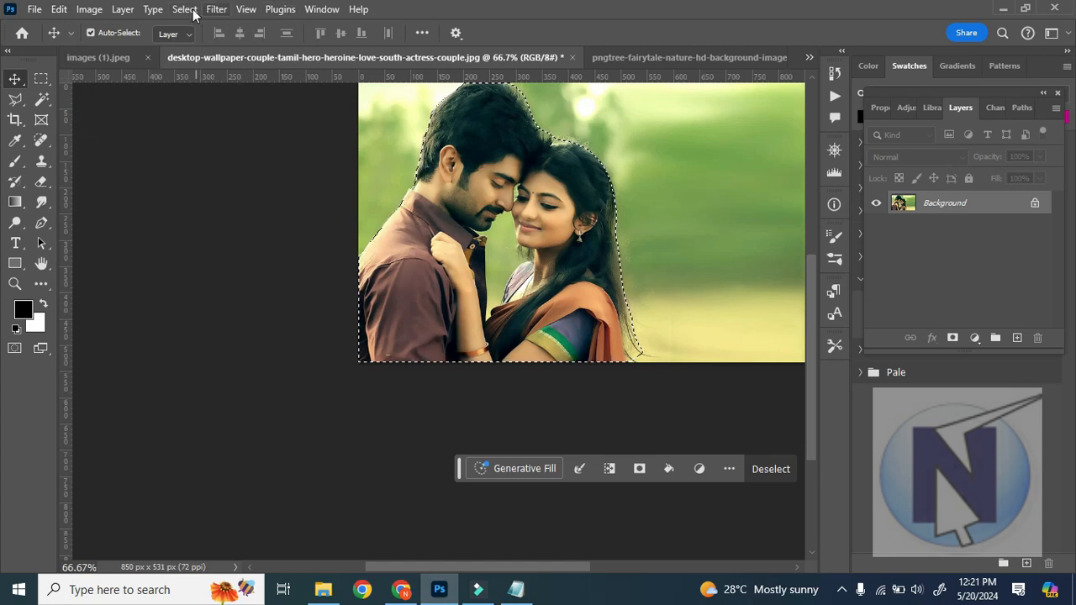
{"action": "left_click", "coordinate": [627, 59]}
{"action": "key", "text": "ctrl+v"}
{"action": "key", "text": "ctrl+d"}
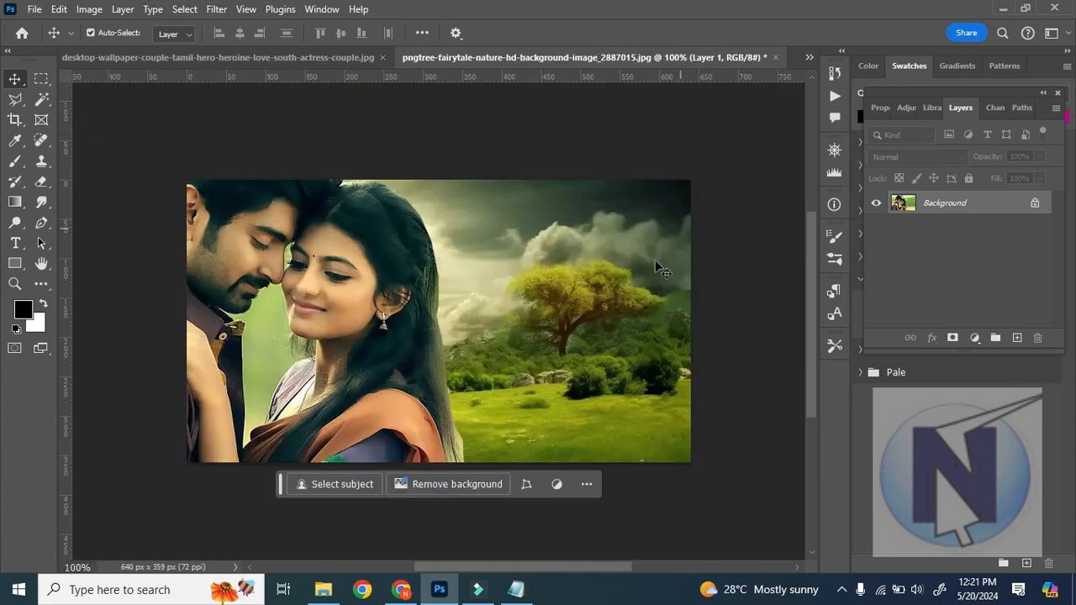
{"action": "key", "text": "ctrl+v"}
- Move the earlier and the newly pasted couple cutouts around the nature background to compare their edges side by side
{"action": "left_click_drag", "start_coordinate": [414, 264], "coordinate": [545, 291]}
{"action": "left_click_drag", "start_coordinate": [354, 279], "coordinate": [364, 376]}
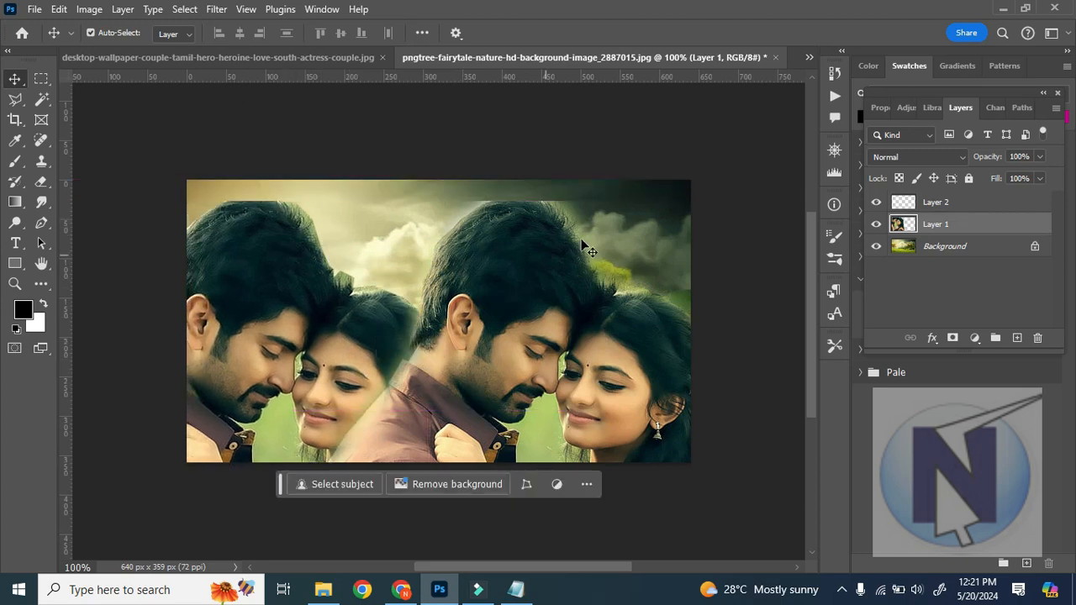
{"action": "left_click_drag", "start_coordinate": [610, 305], "coordinate": [612, 215]}
{"action": "left_click_drag", "start_coordinate": [484, 369], "coordinate": [703, 384]}
{"action": "left_click_drag", "start_coordinate": [408, 325], "coordinate": [367, 144]}
{"action": "left_click_drag", "start_coordinate": [589, 403], "coordinate": [463, 427]}
- Delete the earlier couple layer and align the new cutout's layer with the upper-left corner of the nature background
{"action": "left_click", "coordinate": [356, 339]}
{"action": "left_click", "coordinate": [1037, 337]}
{"action": "left_click", "coordinate": [285, 223]}
{"action": "left_click_drag", "start_coordinate": [547, 284], "coordinate": [357, 334]}
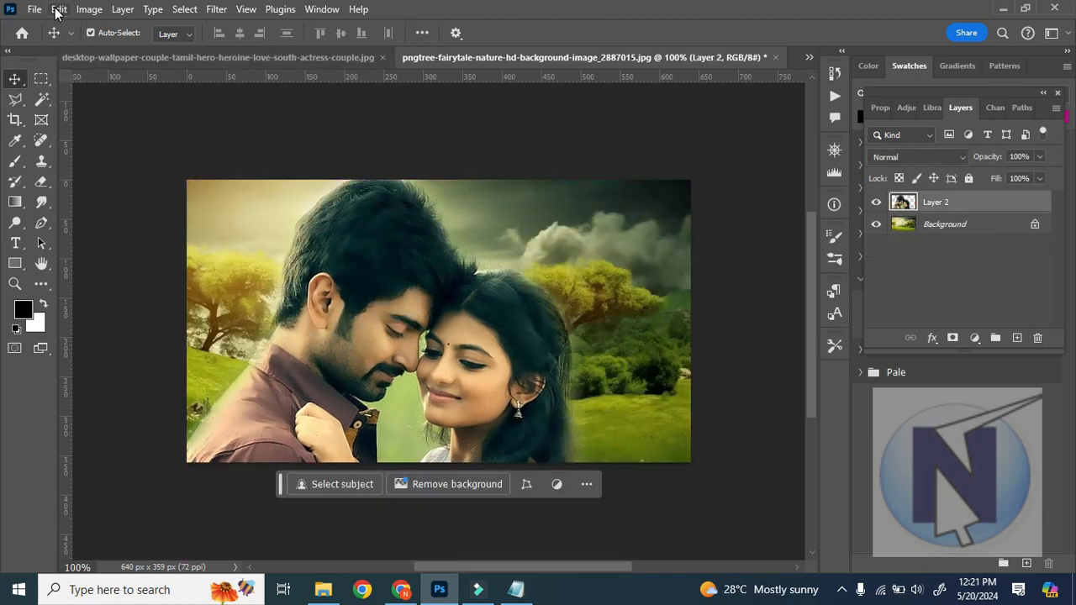
- Free-transform the couple layer to about 76% of its size and place it against the left edge of the nature background
{"action": "left_click", "coordinate": [58, 10]}
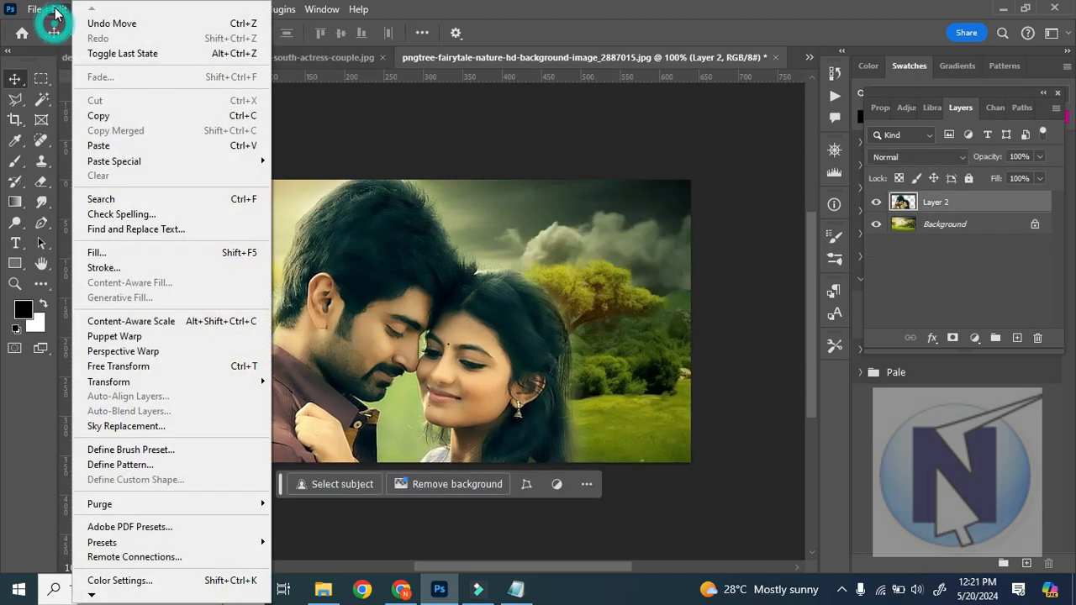
{"action": "left_click", "coordinate": [149, 366]}
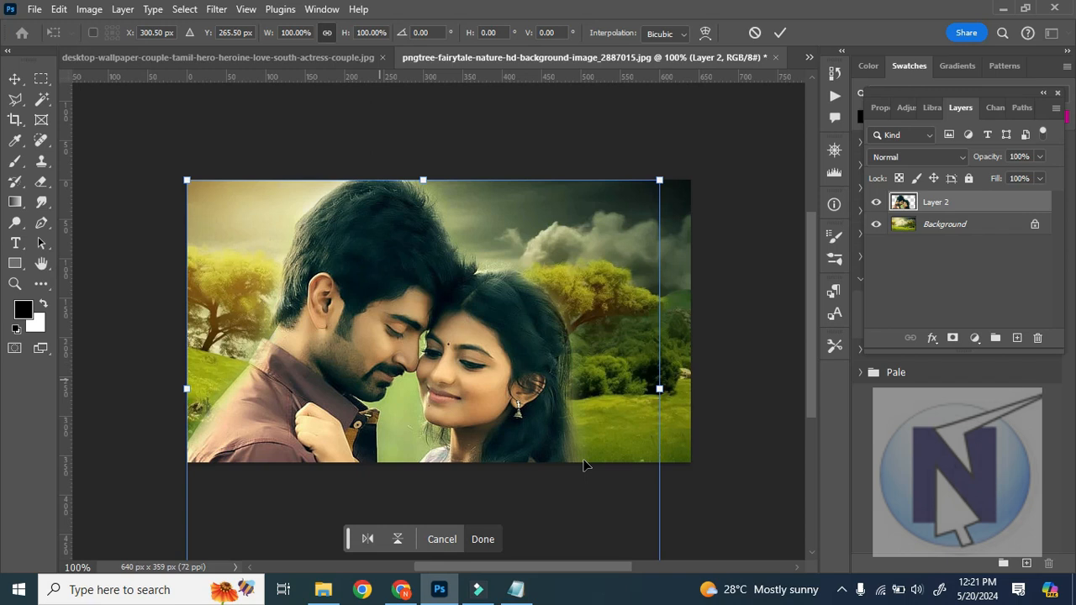
{"action": "left_click_drag", "start_coordinate": [185, 182], "coordinate": [276, 246]}
{"action": "left_click_drag", "start_coordinate": [403, 334], "coordinate": [254, 200]}
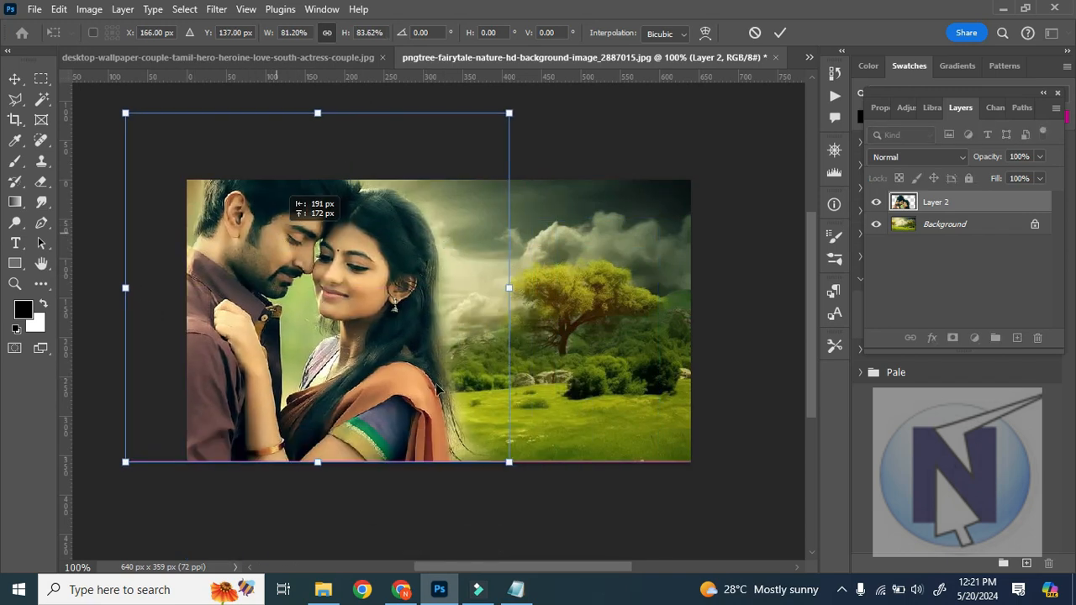
{"action": "left_click_drag", "start_coordinate": [503, 454], "coordinate": [482, 423]}
{"action": "left_click_drag", "start_coordinate": [370, 357], "coordinate": [433, 420]}
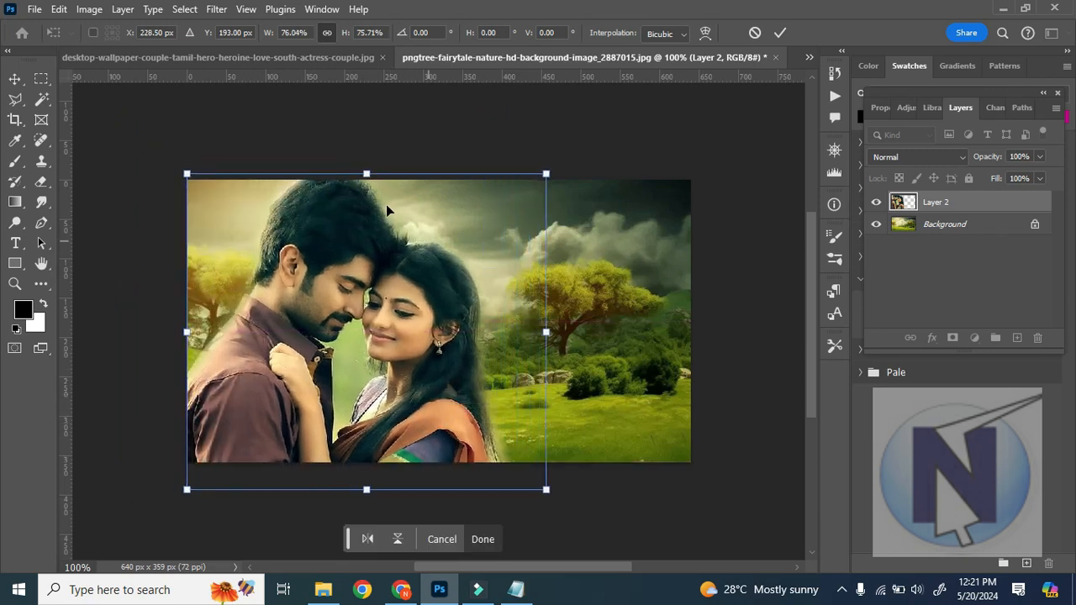
- Fit the couple layer's height to the canvas at about 67.6%, narrow its width from the right edge, and apply the transform
{"action": "left_click_drag", "start_coordinate": [369, 174], "coordinate": [368, 180]}
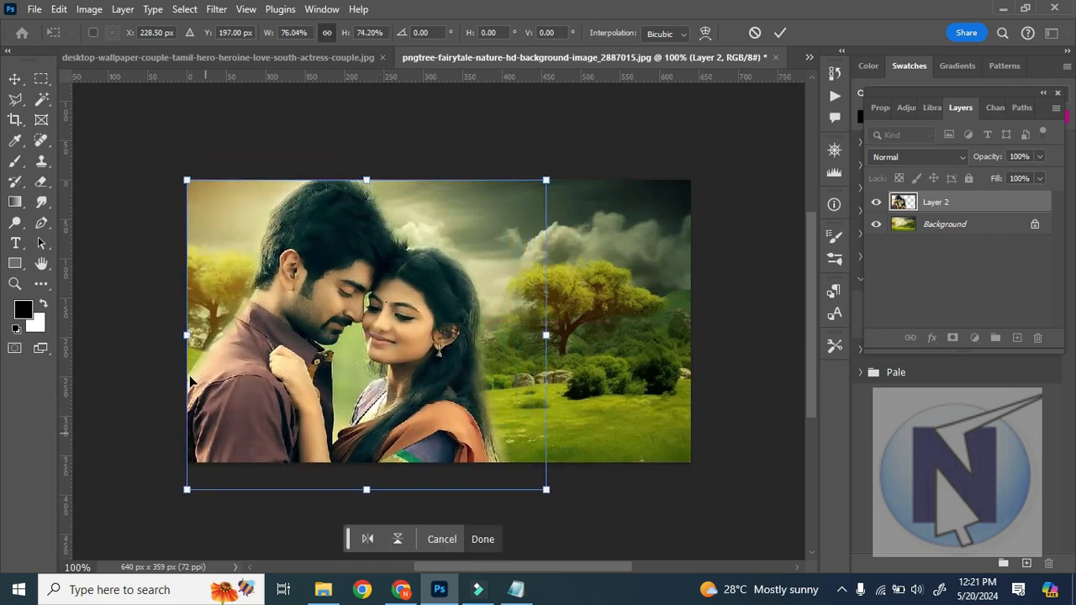
{"action": "left_click_drag", "start_coordinate": [367, 489], "coordinate": [379, 458]}
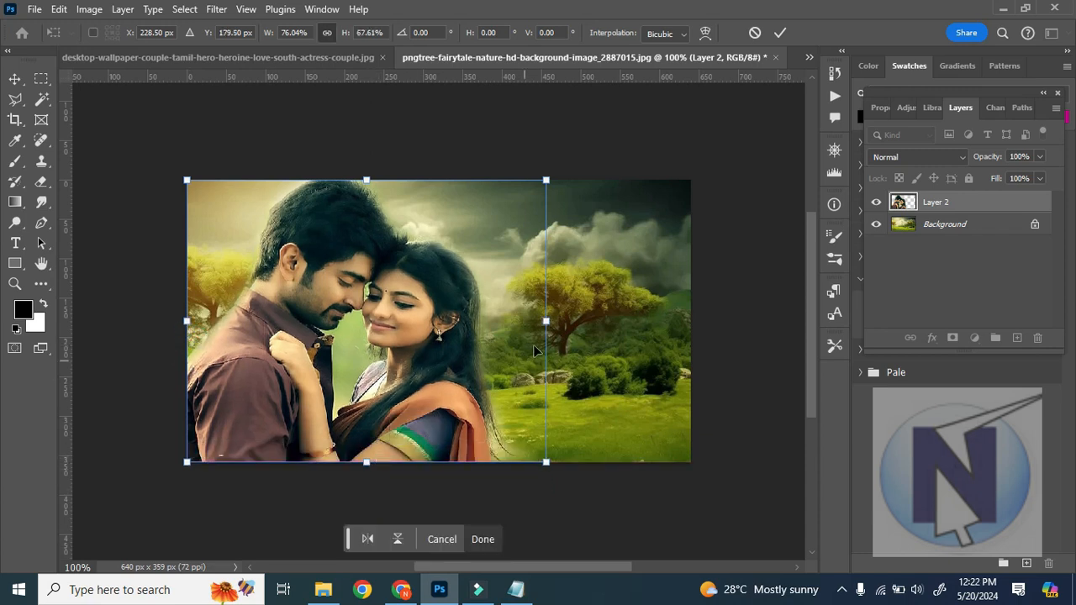
{"action": "left_click_drag", "start_coordinate": [547, 321], "coordinate": [503, 328]}
{"action": "left_click", "coordinate": [483, 539]}
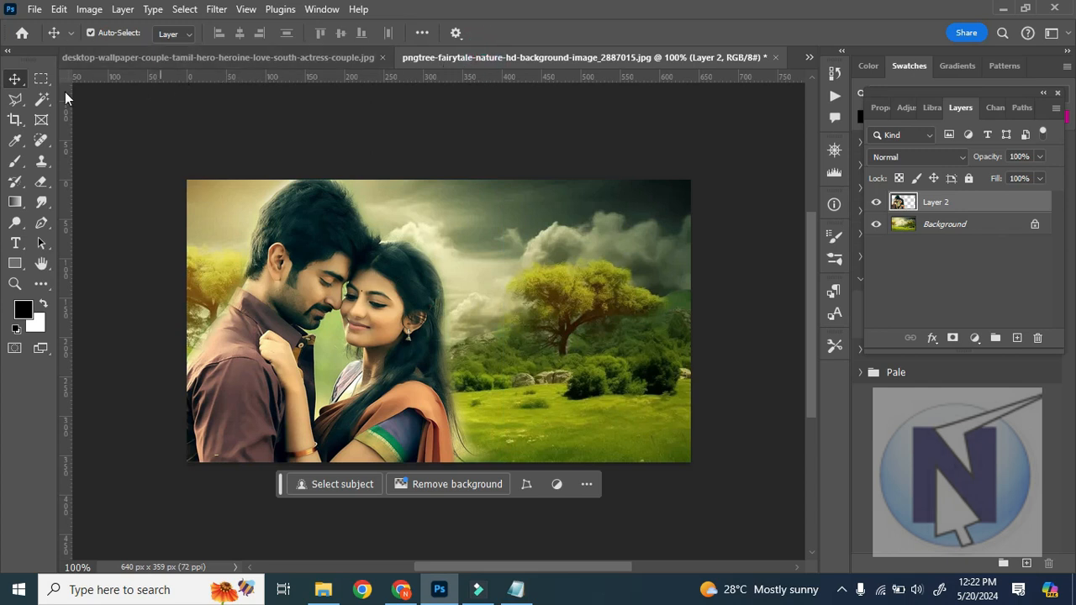
- Return to the couple photo, bring the whole picture into view, and clear the existing selection
{"action": "left_click", "coordinate": [15, 100]}
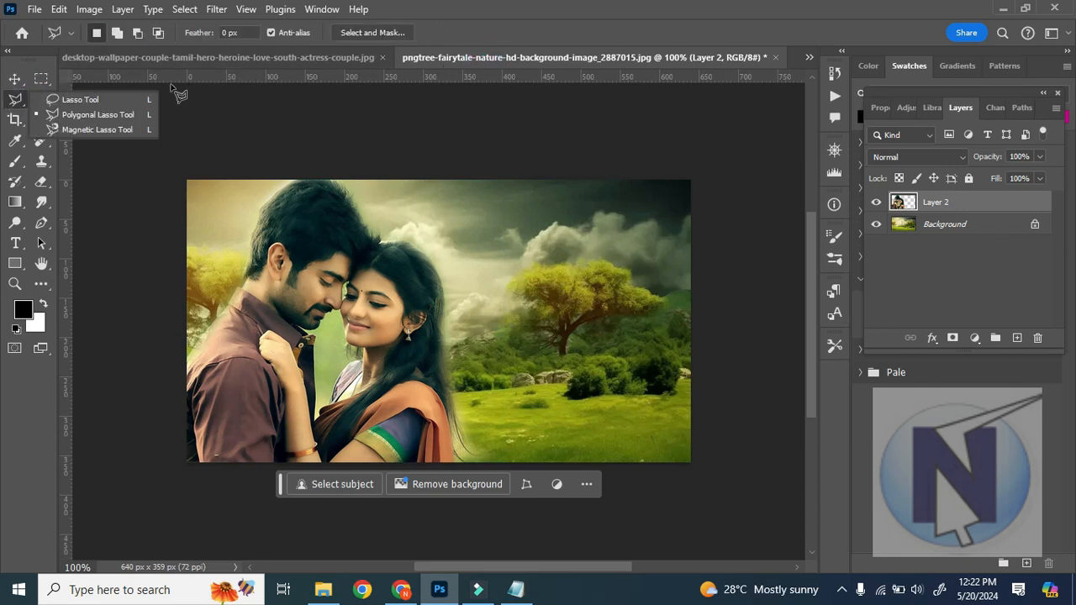
{"action": "left_click", "coordinate": [285, 57]}
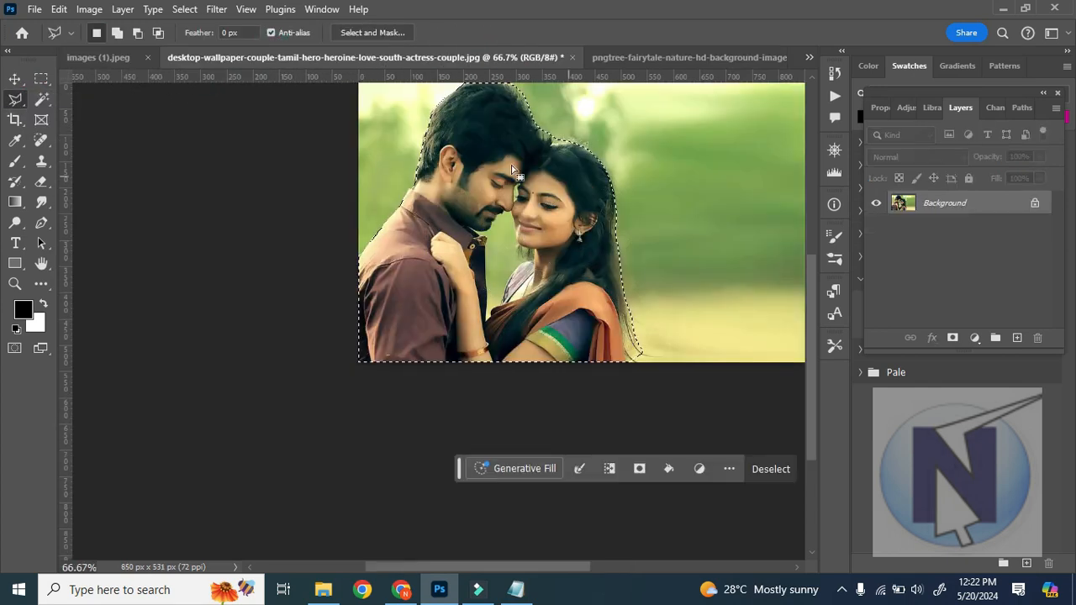
{"action": "scroll", "coordinate": [553, 268], "scroll_direction": "up", "scroll_amount": 4}
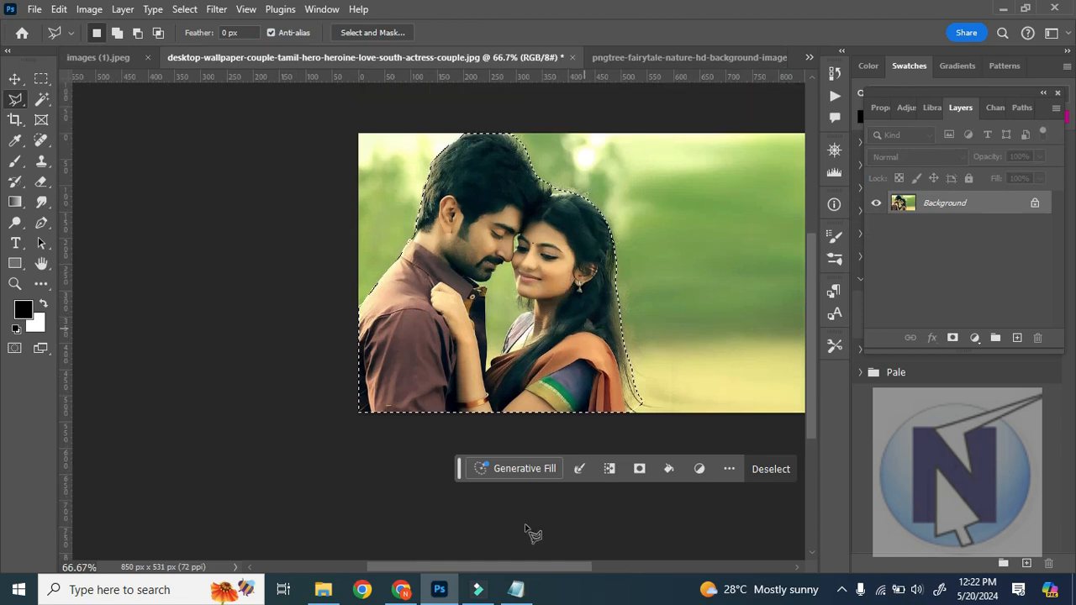
{"action": "left_click_drag", "start_coordinate": [504, 571], "coordinate": [538, 566]}
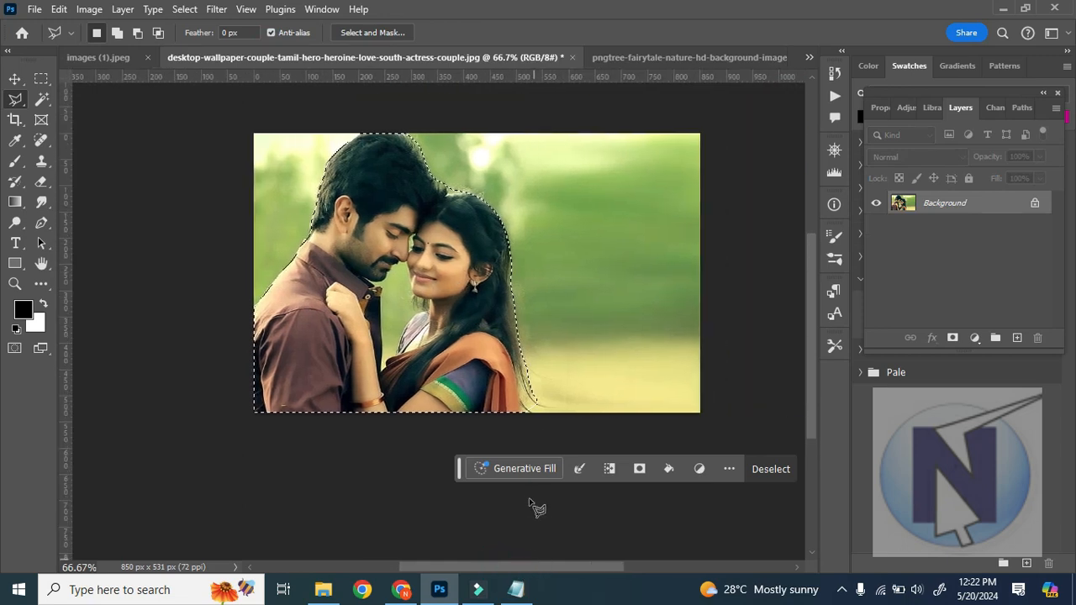
{"action": "left_click", "coordinate": [512, 446]}
{"action": "left_click", "coordinate": [341, 437]}
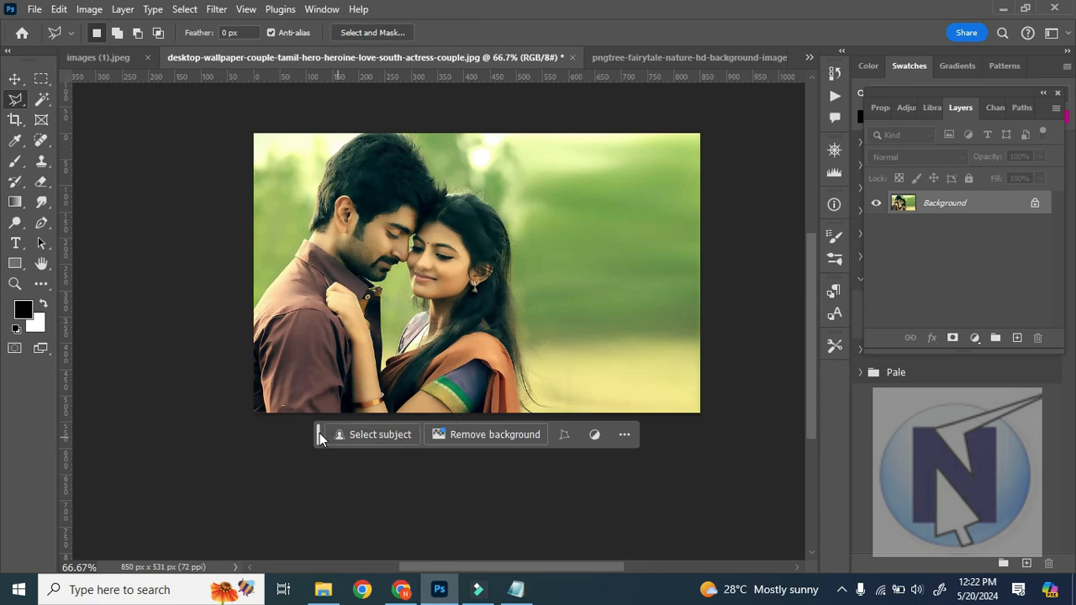
- Trace the couple's outline with the Magnetic Lasso tool, starting and closing the selection at the photo's lower-left corner
{"action": "right_click", "coordinate": [17, 108]}
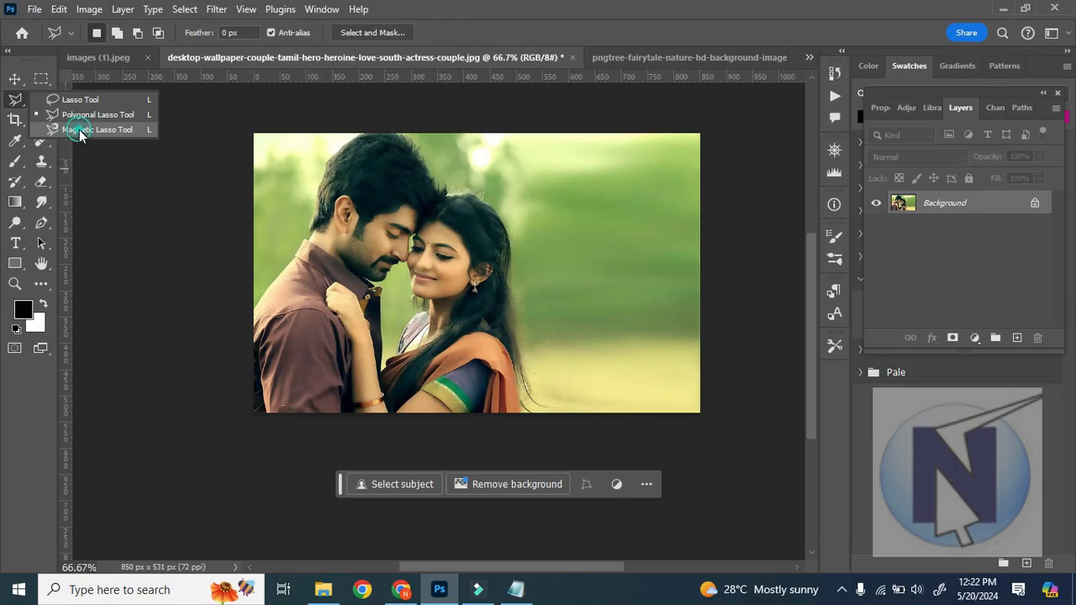
{"action": "left_click", "coordinate": [79, 130]}
{"action": "left_click", "coordinate": [254, 412]}
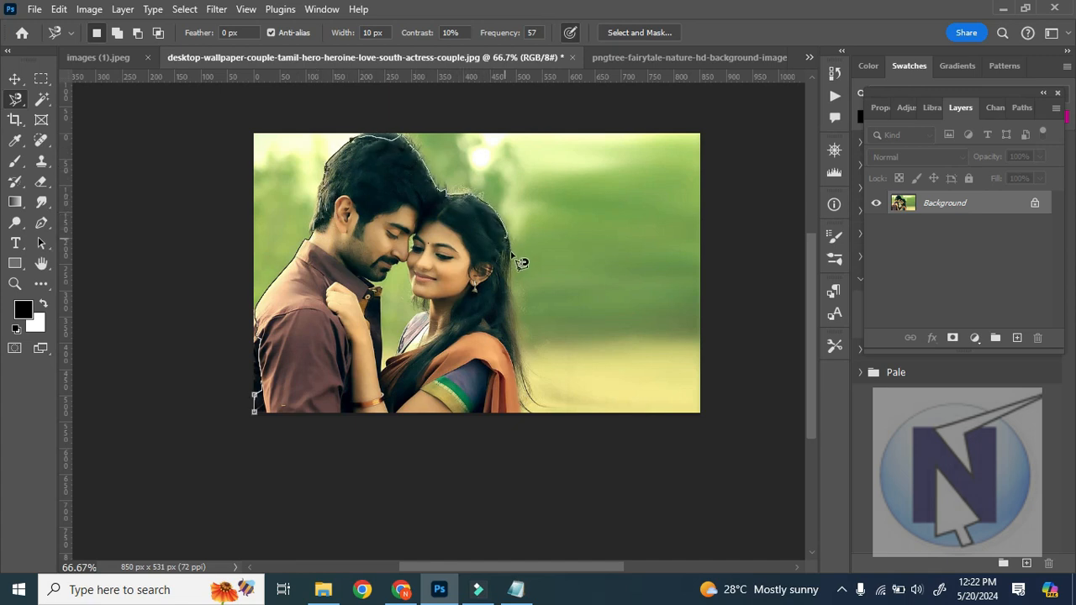
{"action": "left_click", "coordinate": [257, 413]}
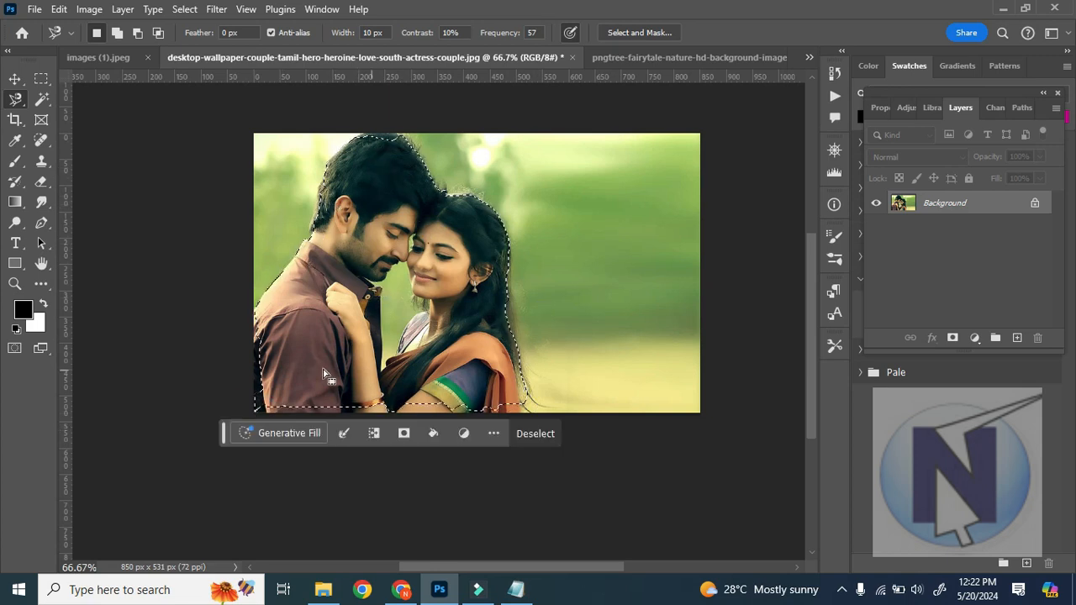
- Switch back to the Polygonal Lasso tool and deselect the couple's magnetic outline
{"action": "right_click", "coordinate": [17, 106]}
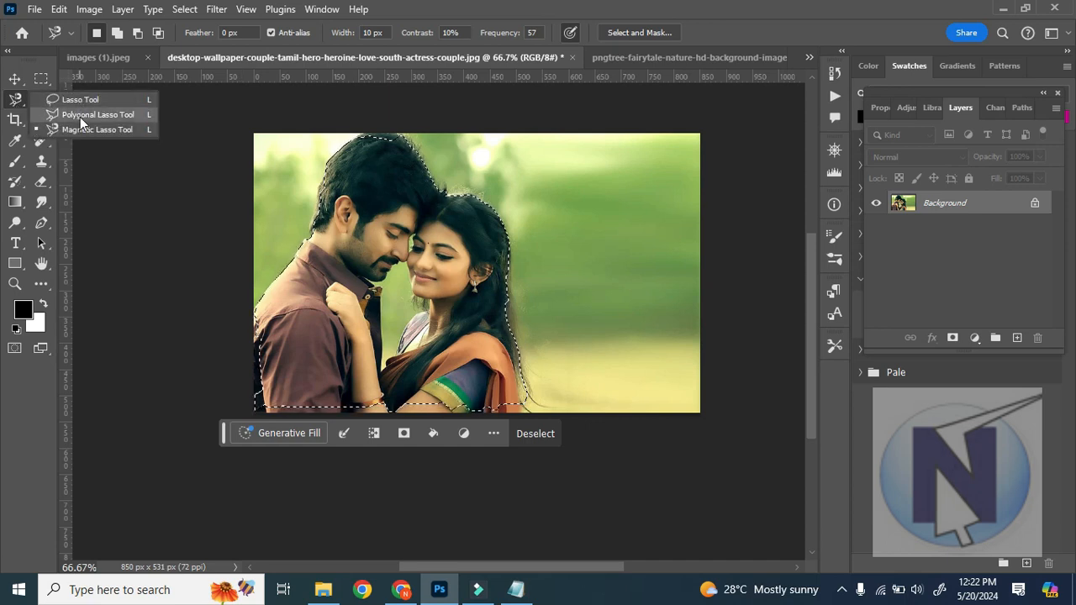
{"action": "left_click", "coordinate": [17, 99]}
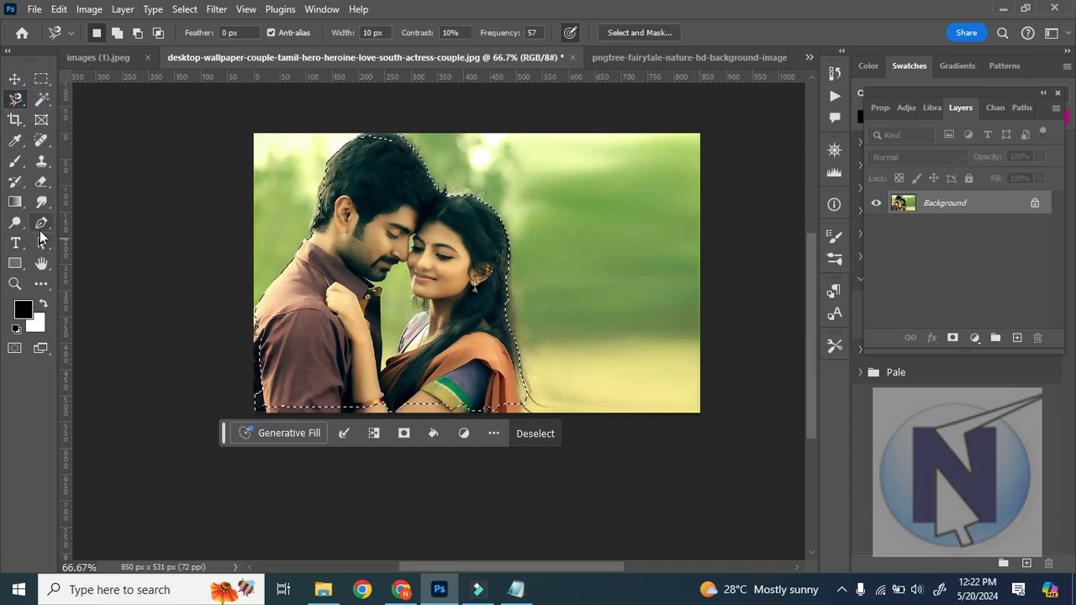
{"action": "right_click", "coordinate": [17, 102]}
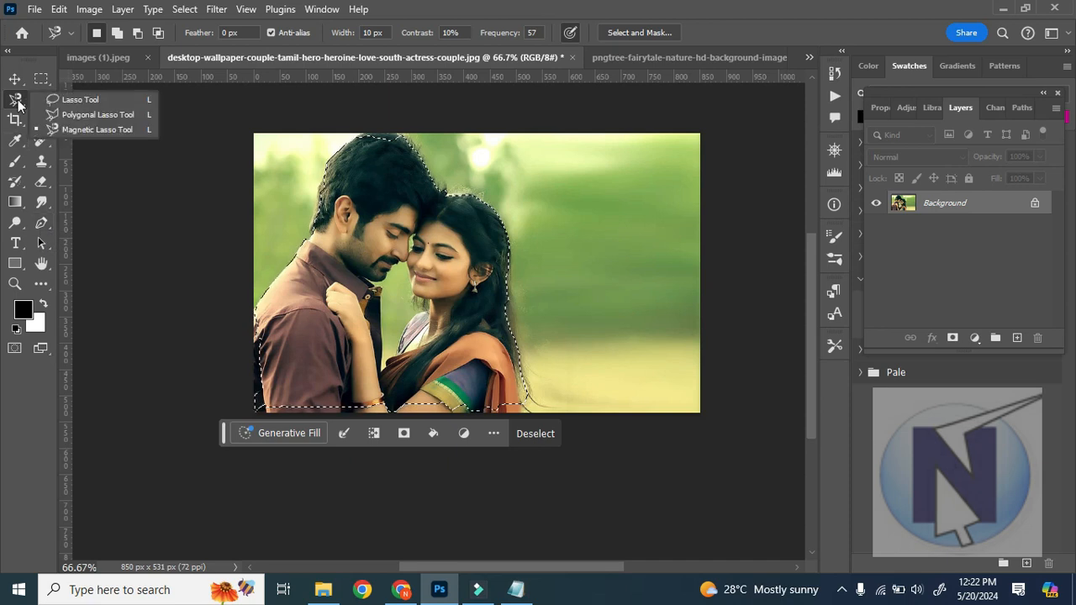
{"action": "left_click", "coordinate": [84, 120]}
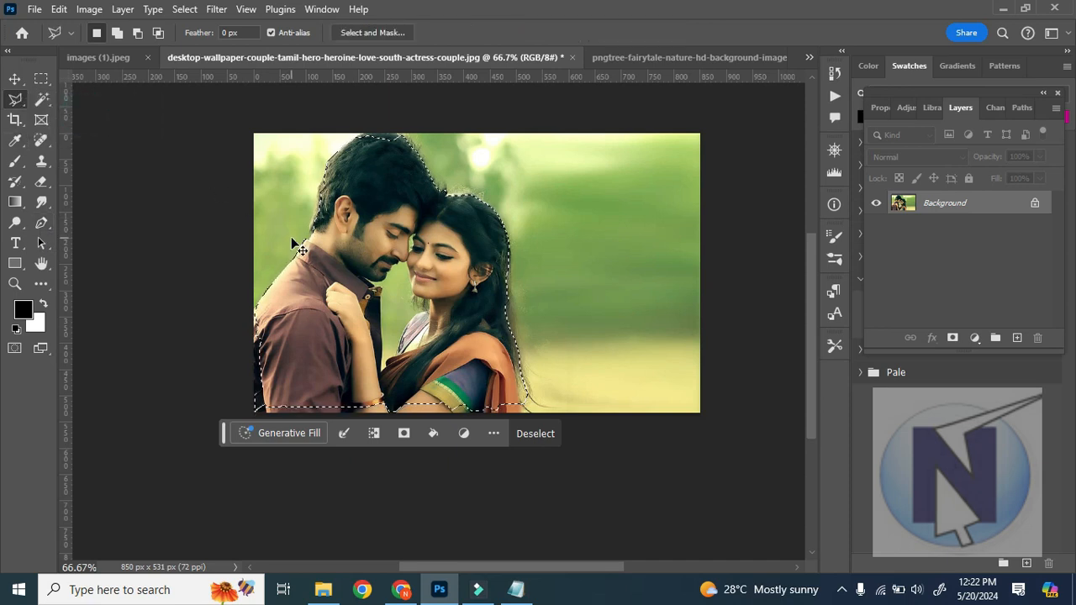
{"action": "key", "text": "ctrl+d"}
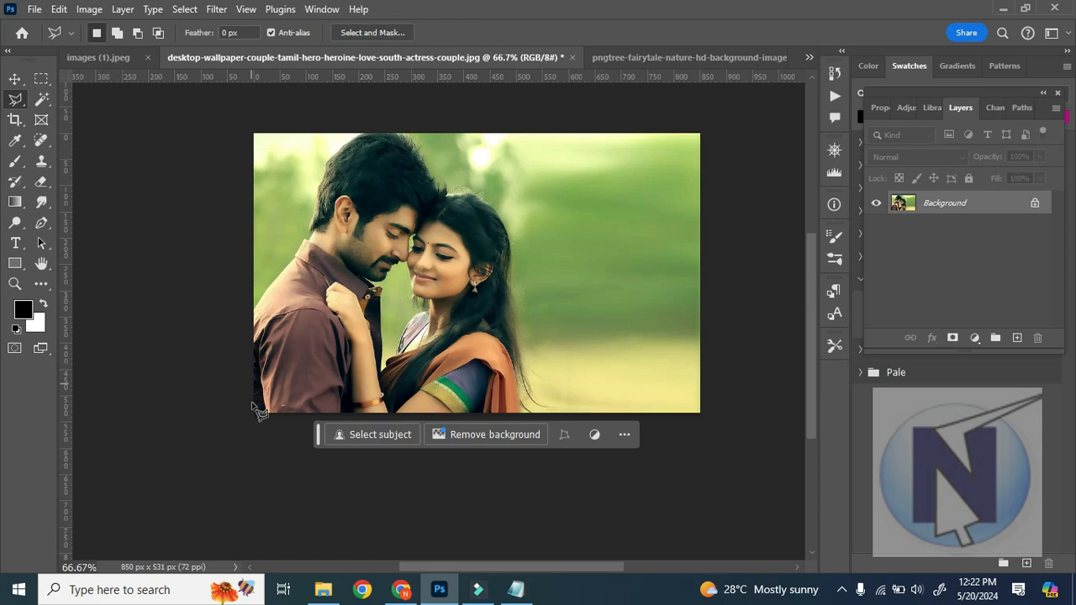
- Try a short Polygonal Lasso selection over the man's shoulder from the photo's lower-left corner, and deselect it
{"action": "left_click", "coordinate": [255, 410]}
{"action": "left_click", "coordinate": [250, 320]}
{"action": "left_click", "coordinate": [260, 298]}
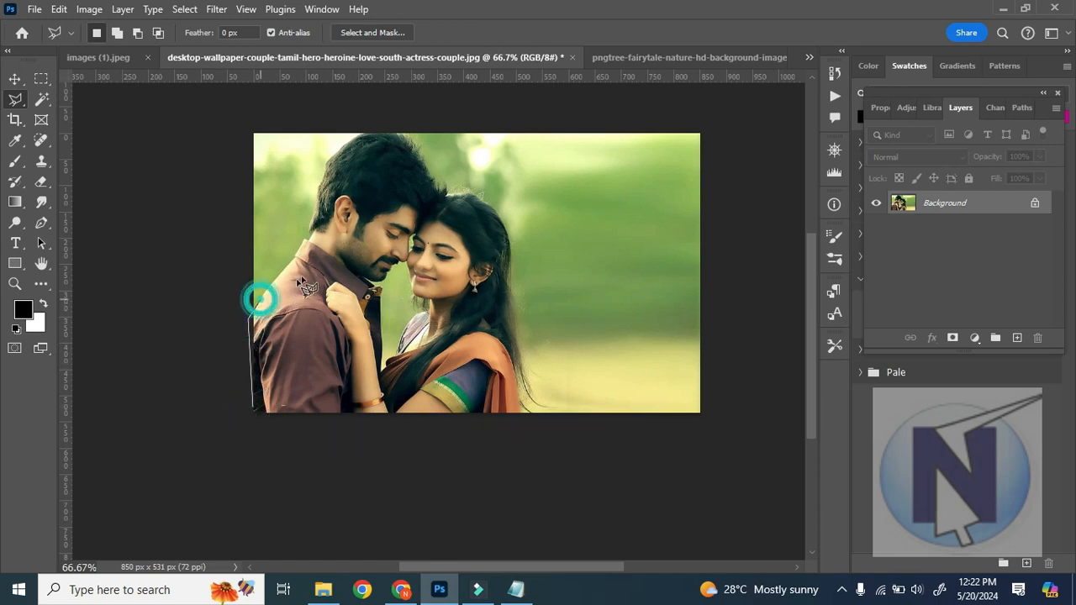
{"action": "double_click", "coordinate": [345, 272]}
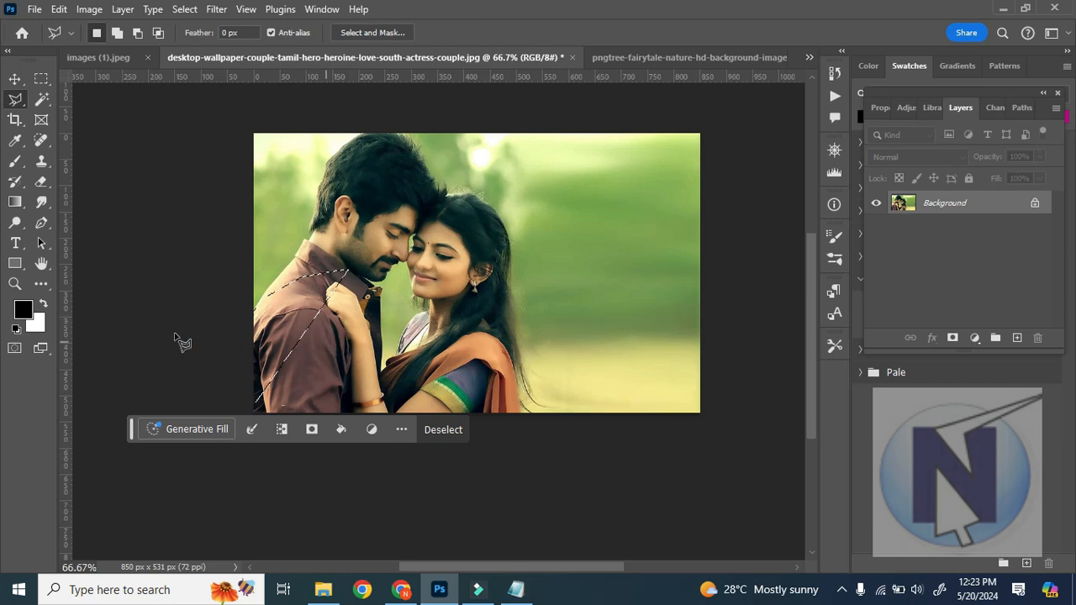
{"action": "key", "text": "ctrl+d"}
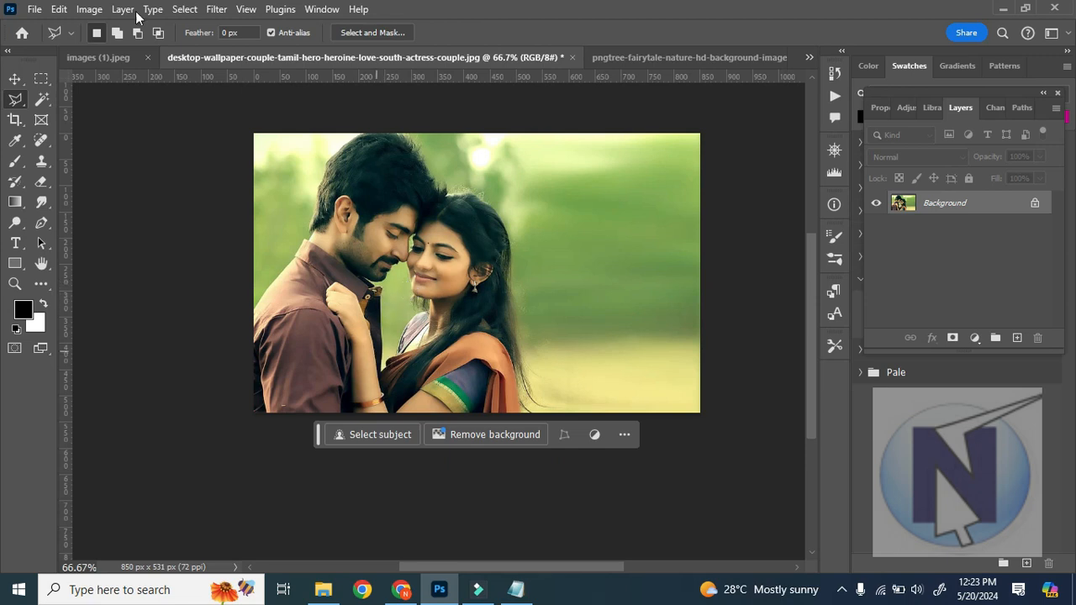
- Restore the couple's outline selection and compare the photo with the composite in the nature background document
{"action": "left_click", "coordinate": [56, 10]}
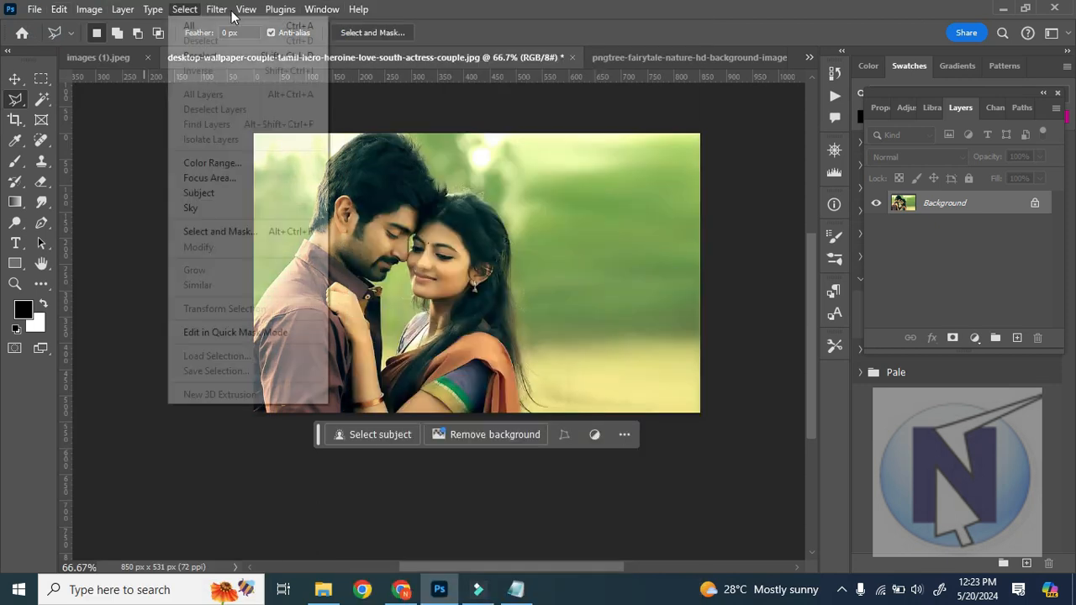
{"action": "left_click", "coordinate": [562, 23]}
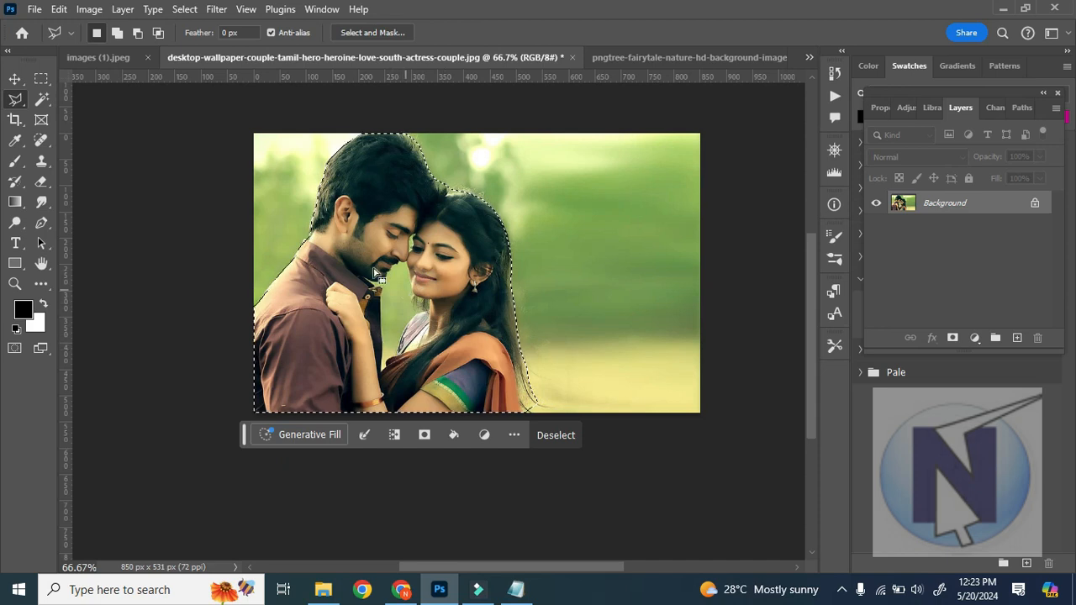
{"action": "left_click", "coordinate": [649, 56]}
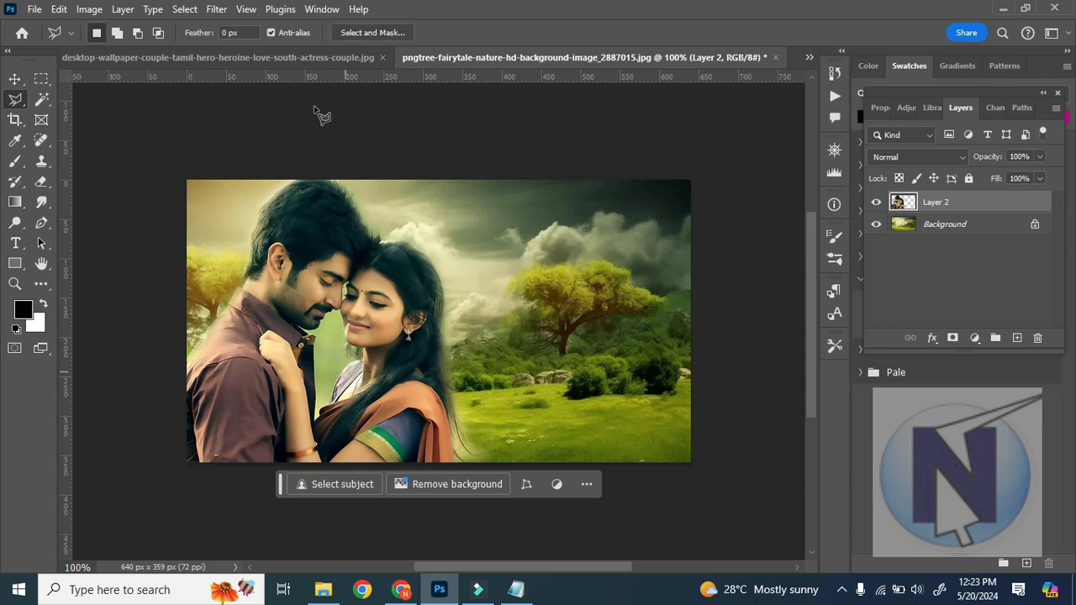
{"action": "left_click", "coordinate": [321, 55]}
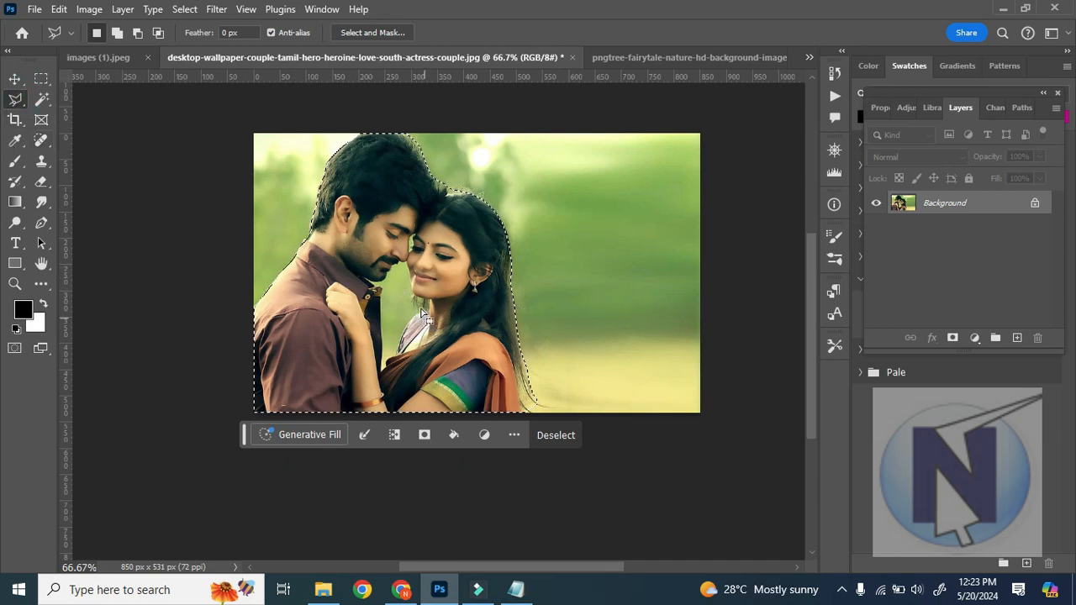
{"action": "left_click", "coordinate": [418, 325]}
{"action": "left_click", "coordinate": [420, 331]}
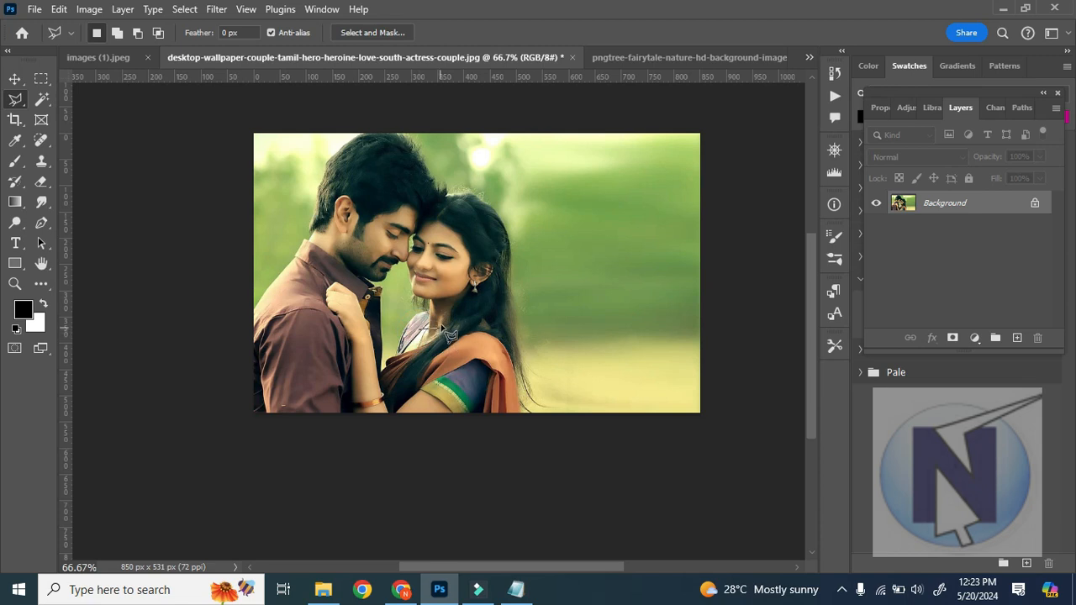
{"action": "key", "text": "Escape"}
{"action": "key", "text": "ctrl+z"}
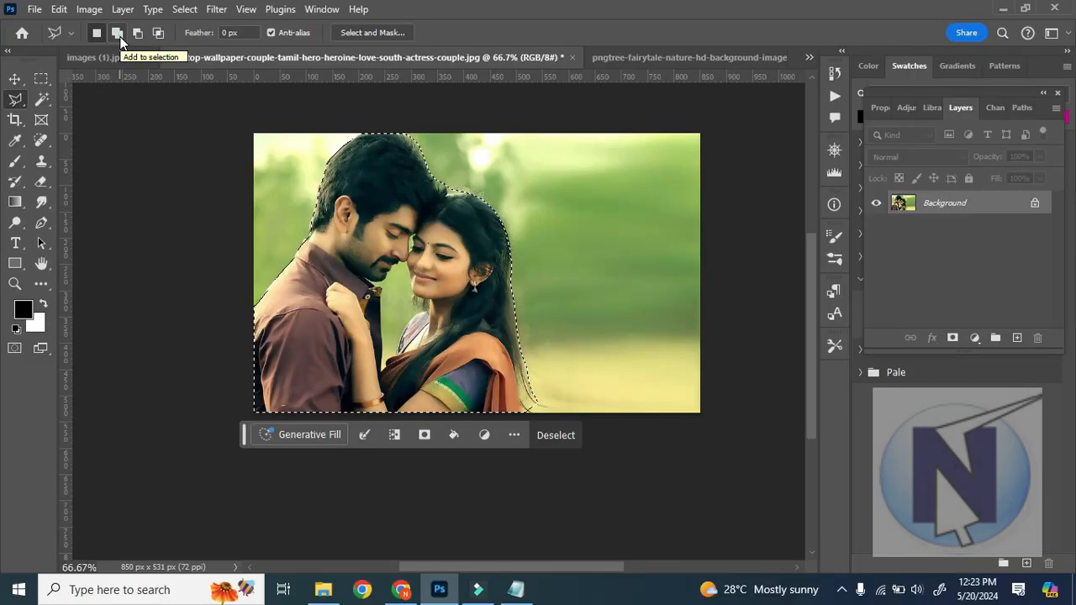
- Set the Polygonal Lasso to Add to Selection and trace the gap from the woman's neckline down to her saree and up the man's shirt edge
{"action": "left_click", "coordinate": [117, 34]}
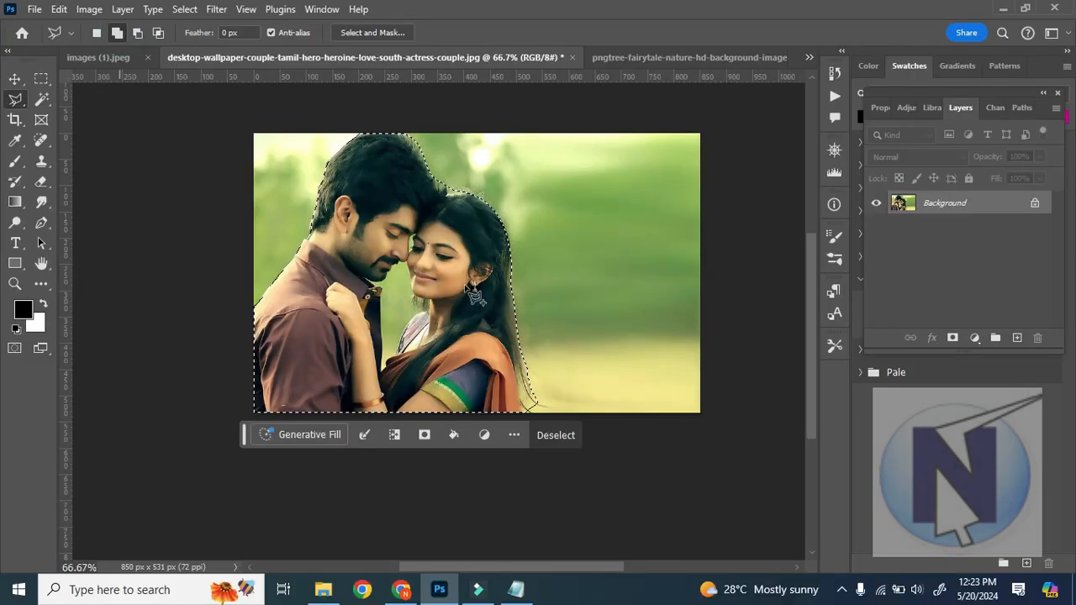
{"action": "left_click", "coordinate": [426, 316]}
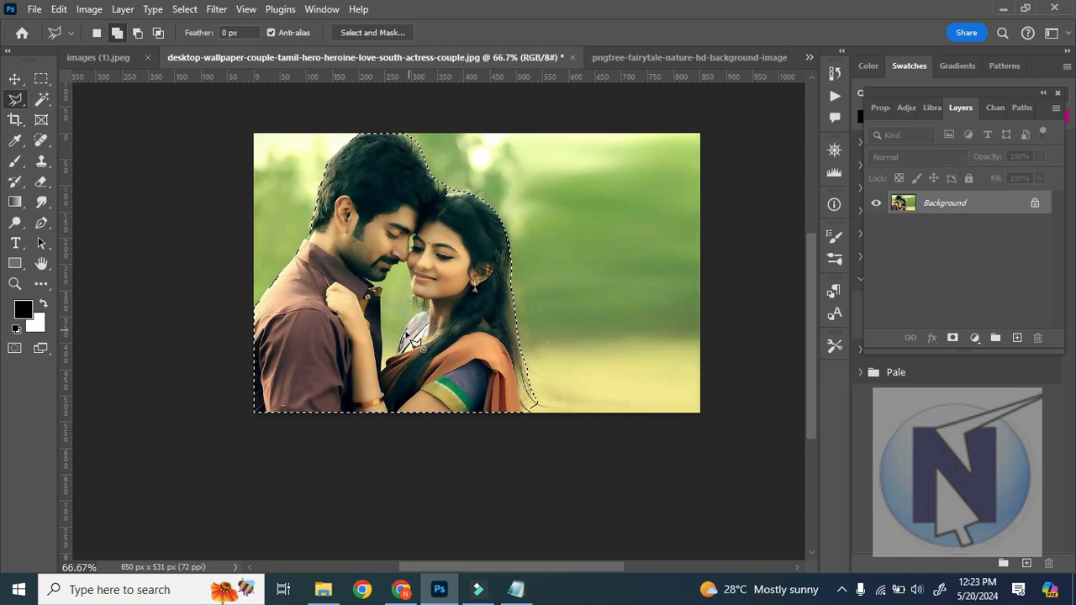
{"action": "left_click", "coordinate": [409, 325]}
{"action": "left_click", "coordinate": [398, 348]}
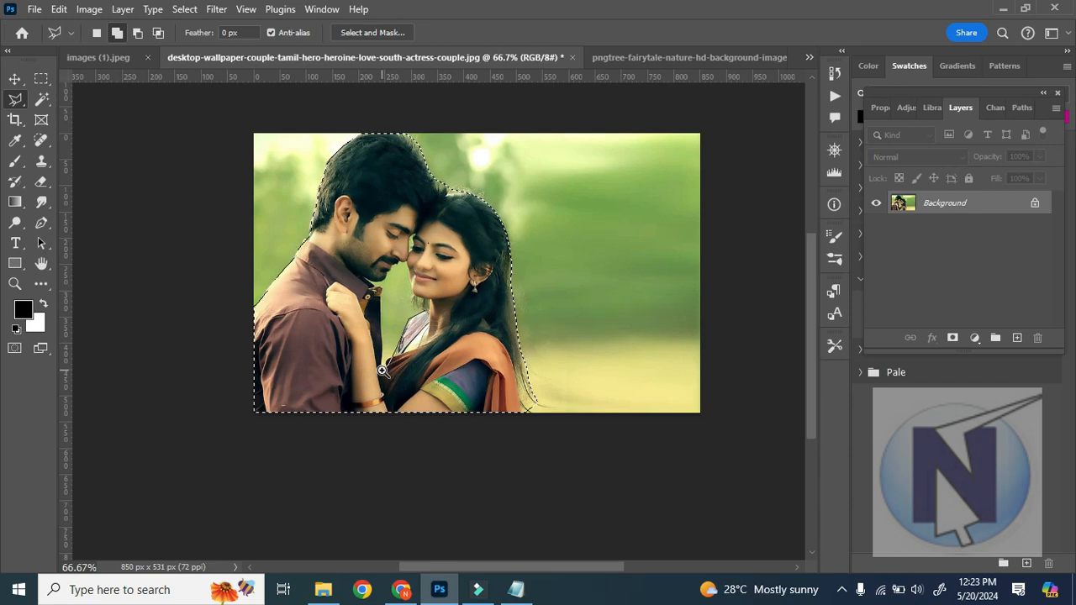
{"action": "scroll", "coordinate": [392, 383], "scroll_direction": "up", "scroll_amount": 2, "text": "alt"}
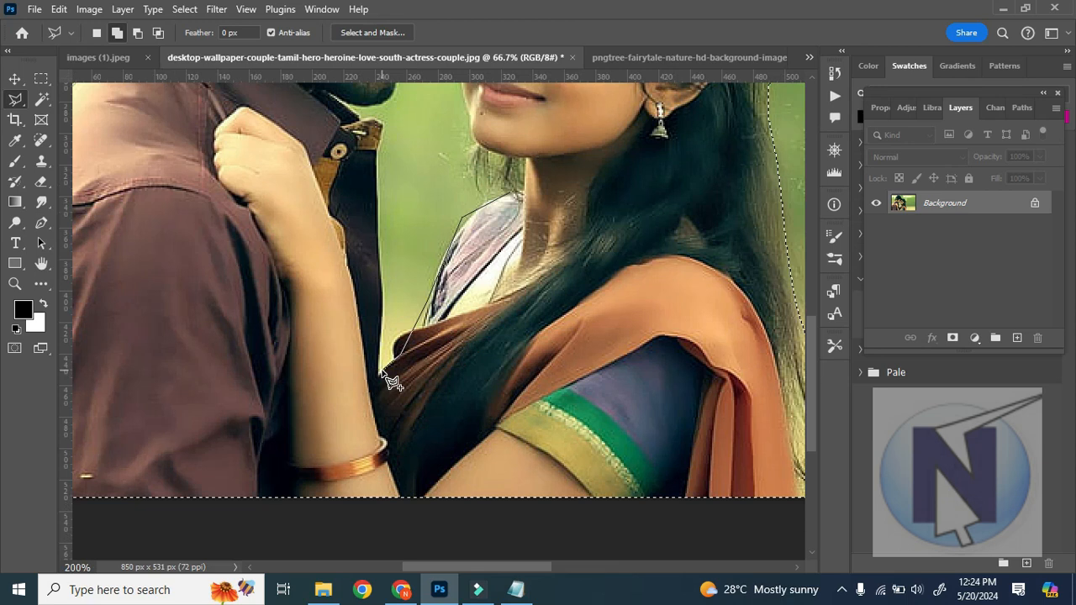
{"action": "left_click", "coordinate": [380, 368]}
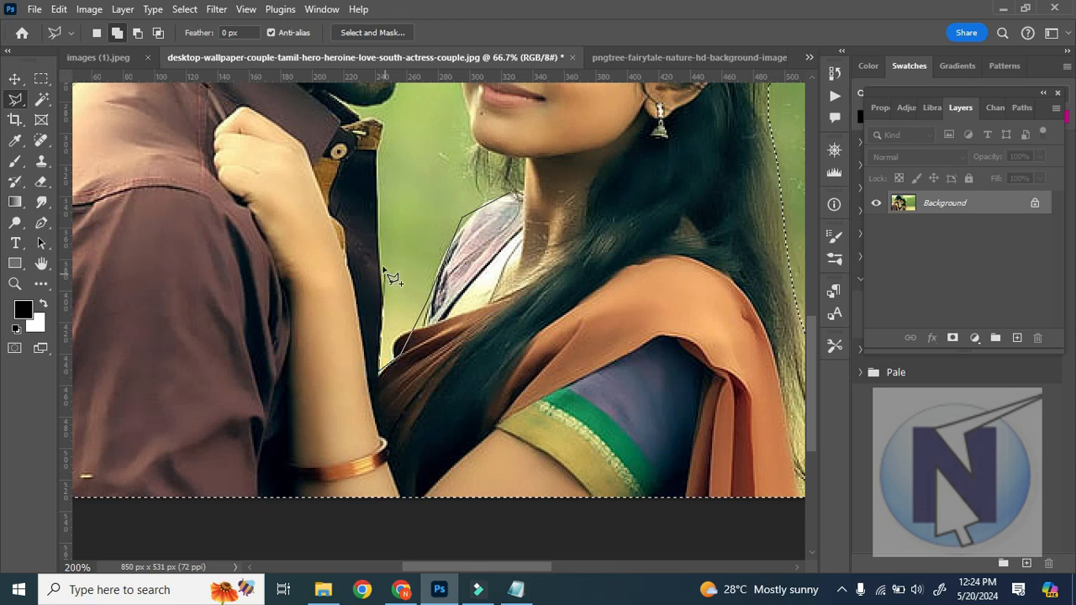
{"action": "left_click", "coordinate": [377, 132]}
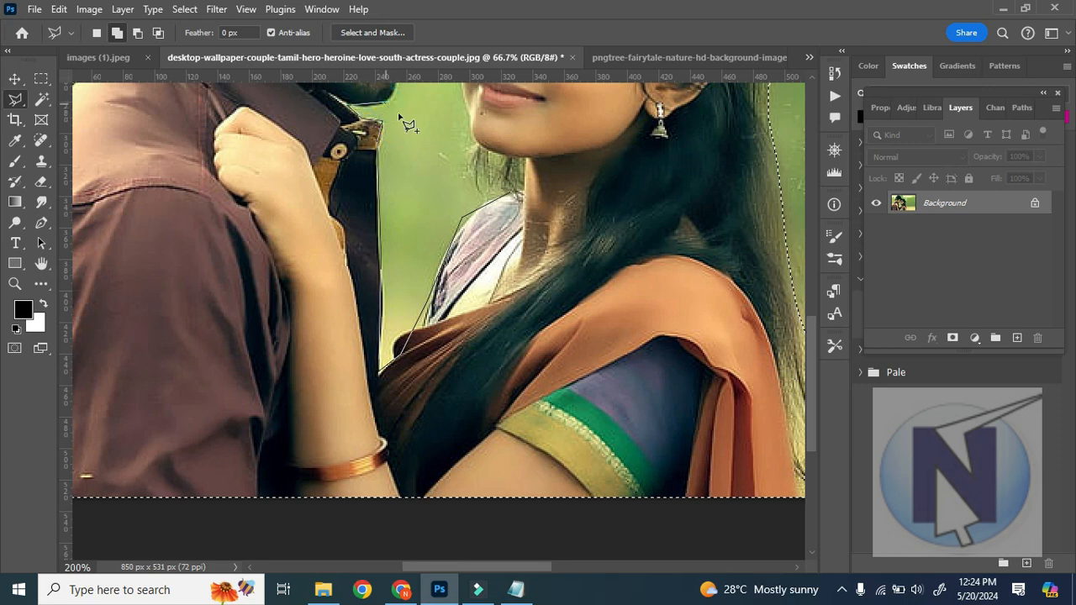
- Continue the polygonal outline along the man's chin and lips and the woman's cheek, closing it at her neckline
{"action": "left_click_drag", "start_coordinate": [420, 116], "coordinate": [427, 305]}
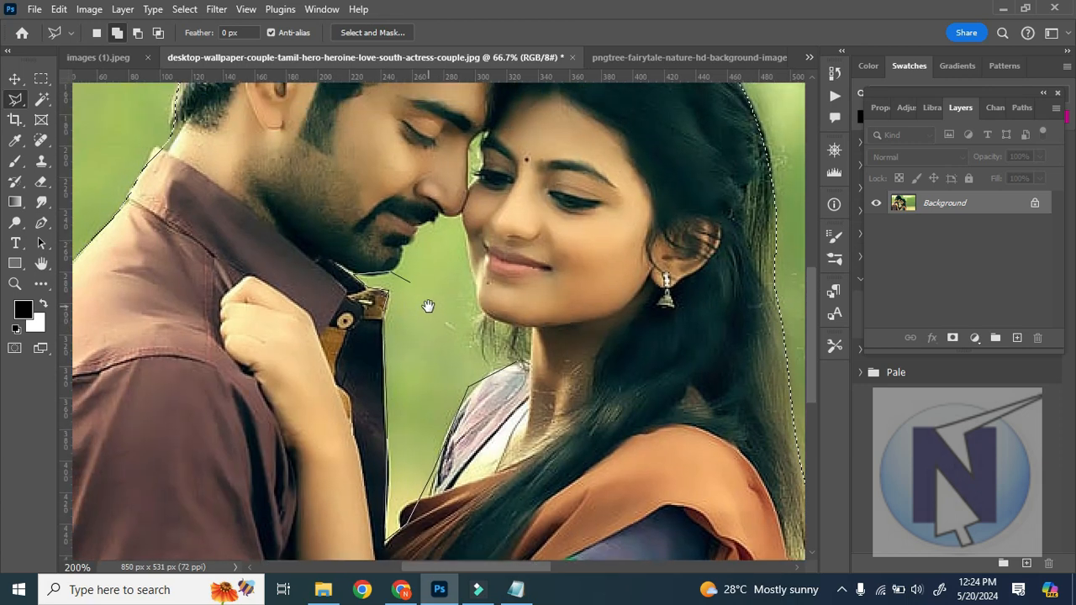
{"action": "left_click", "coordinate": [403, 254]}
{"action": "left_click", "coordinate": [413, 239]}
{"action": "left_click", "coordinate": [422, 227]}
{"action": "left_click", "coordinate": [442, 223]}
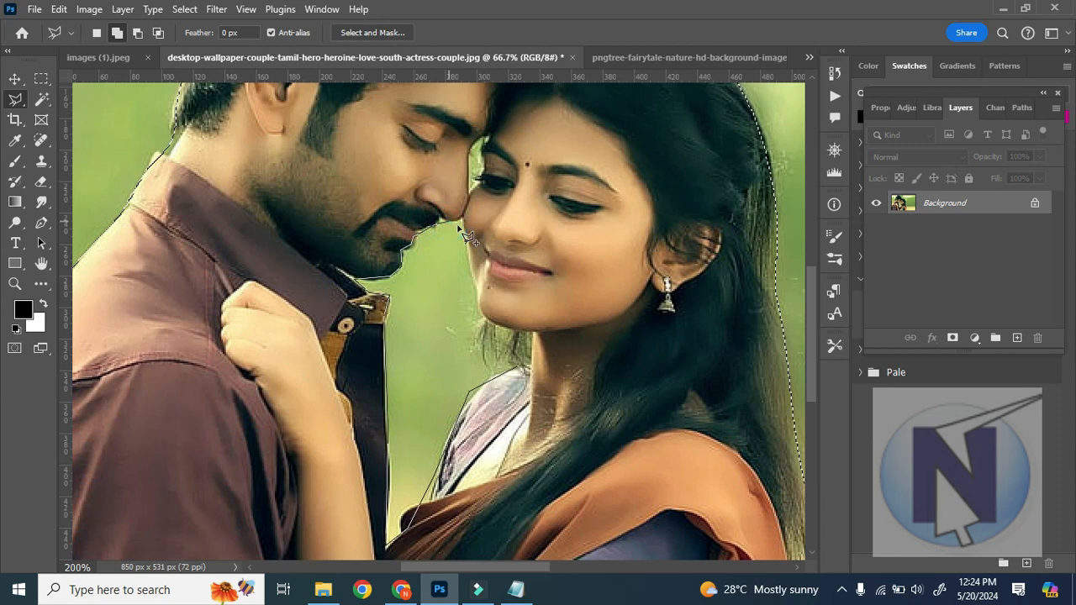
{"action": "left_click", "coordinate": [464, 224]}
{"action": "left_click", "coordinate": [473, 312]}
{"action": "left_click", "coordinate": [476, 348]}
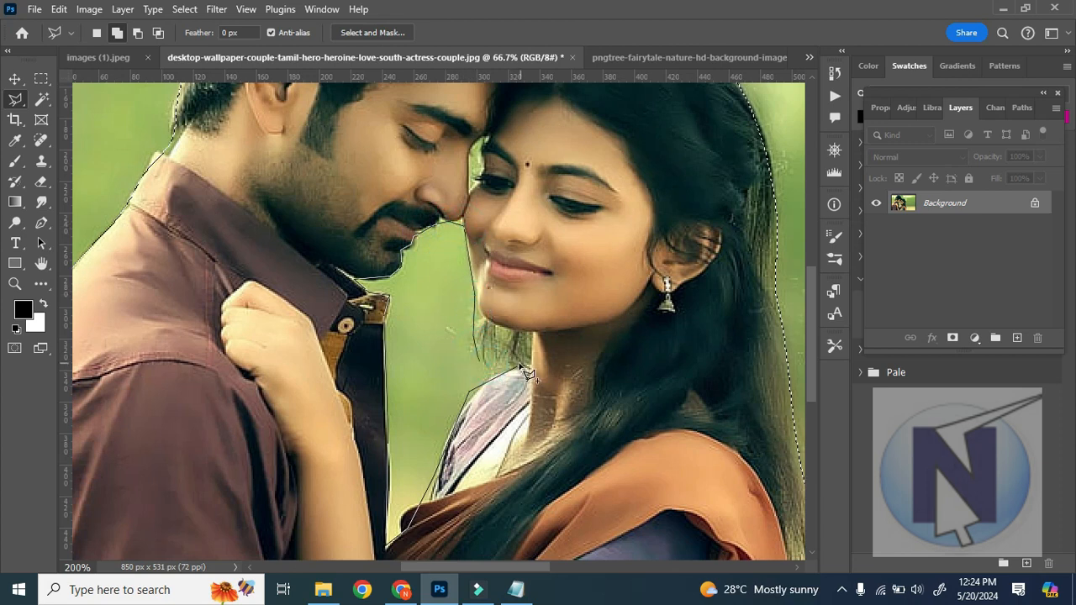
{"action": "left_click", "coordinate": [523, 372]}
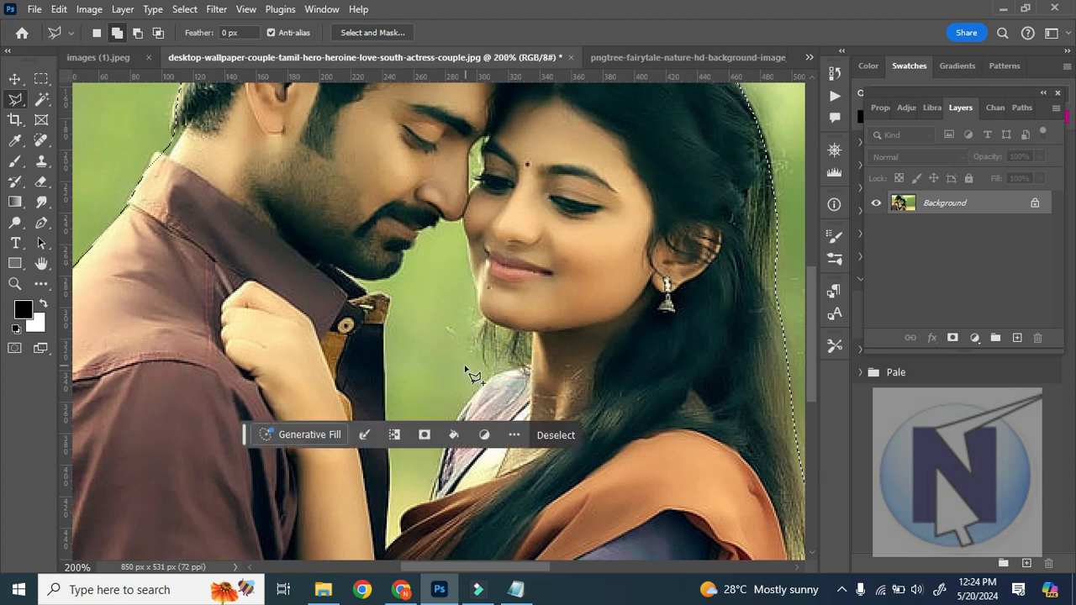
- Deselect the couple's outline, bring the whole picture into view, and undo the deselection
{"action": "key", "text": "ctrl+d"}
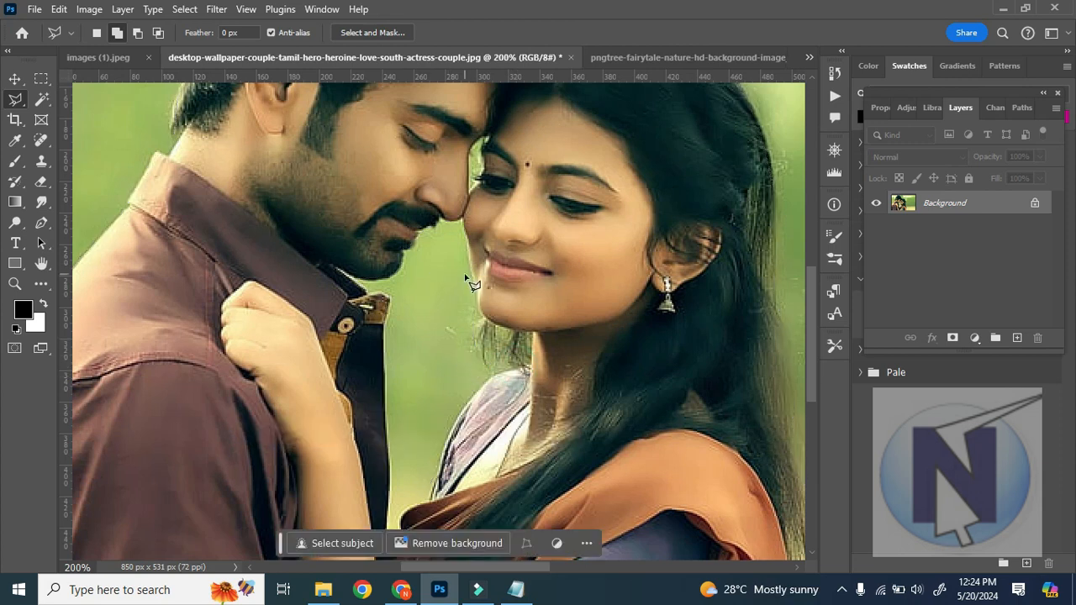
{"action": "key", "text": "ctrl+minus"}
{"action": "key", "text": "ctrl+minus"}
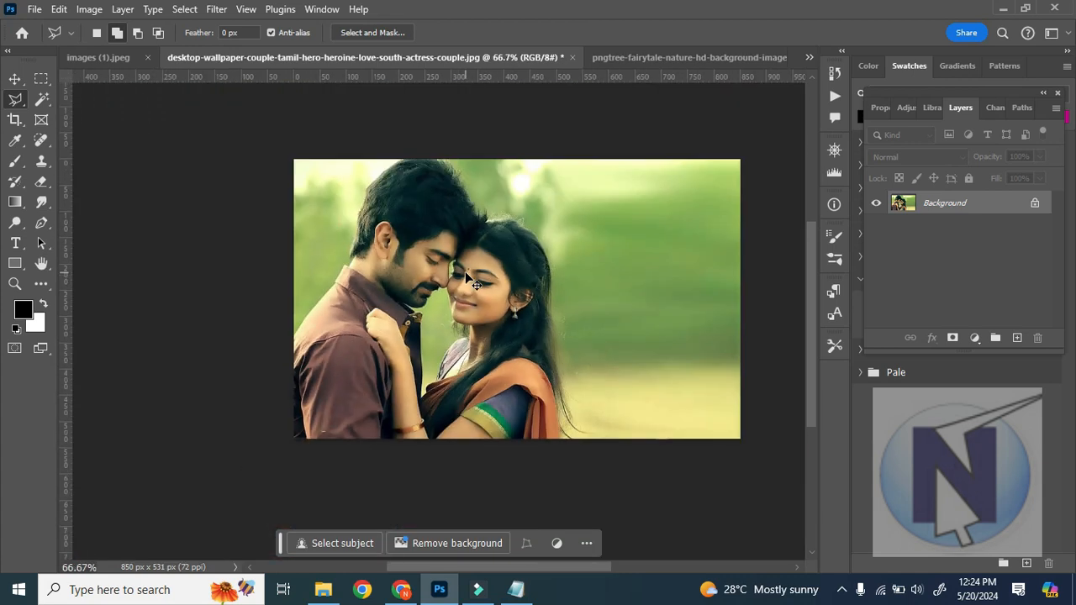
{"action": "key", "text": "ctrl+z"}
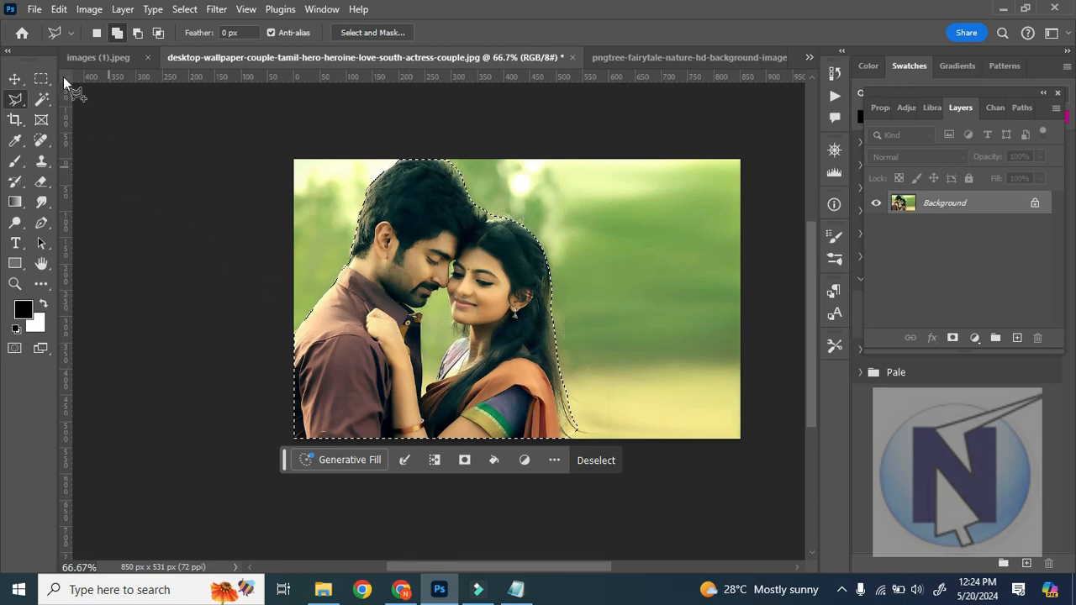
- Set the Polygonal Lasso back to New Selection mode and switch to the nature background document with the composite
{"action": "left_click", "coordinate": [96, 32]}
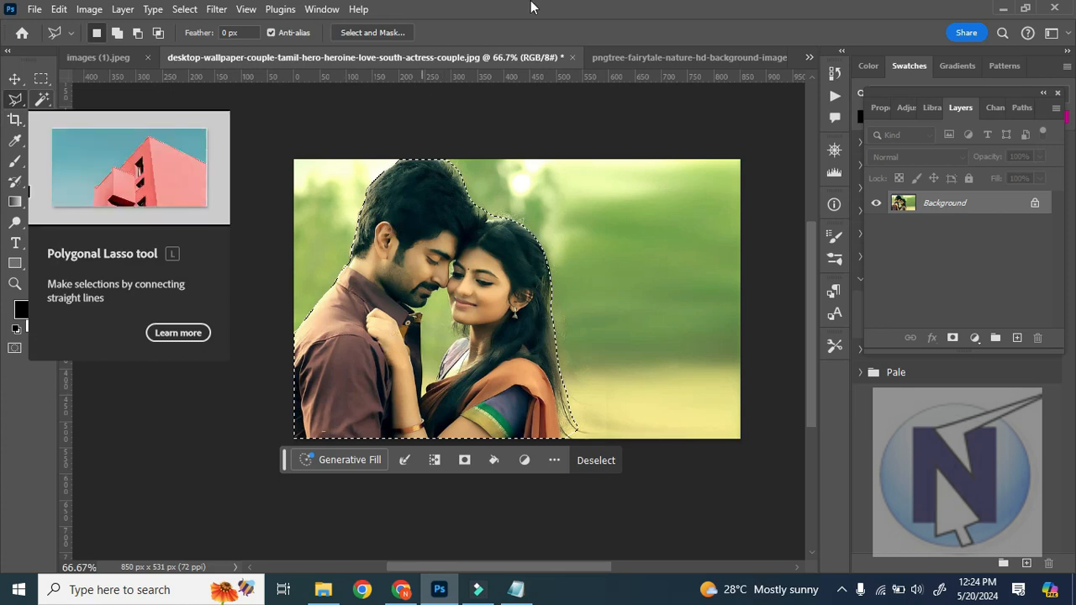
{"action": "left_click", "coordinate": [561, 23]}
{"action": "left_click", "coordinate": [654, 60]}
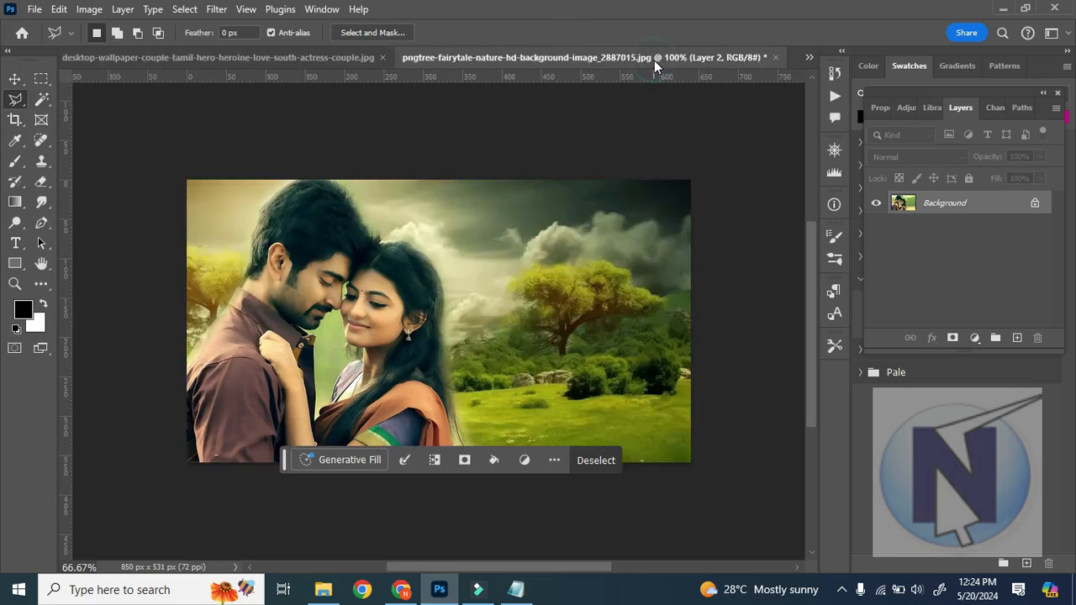
{"action": "left_click", "coordinate": [497, 56]}
{"action": "left_click", "coordinate": [269, 69]}
{"action": "left_click", "coordinate": [246, 9]}
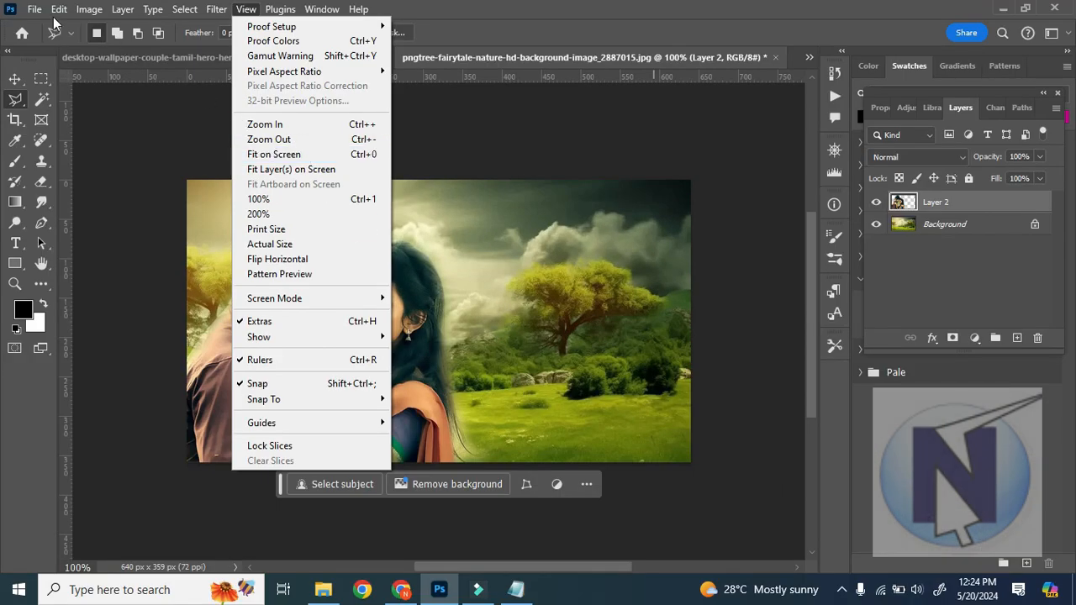
{"action": "left_click", "coordinate": [53, 11]}
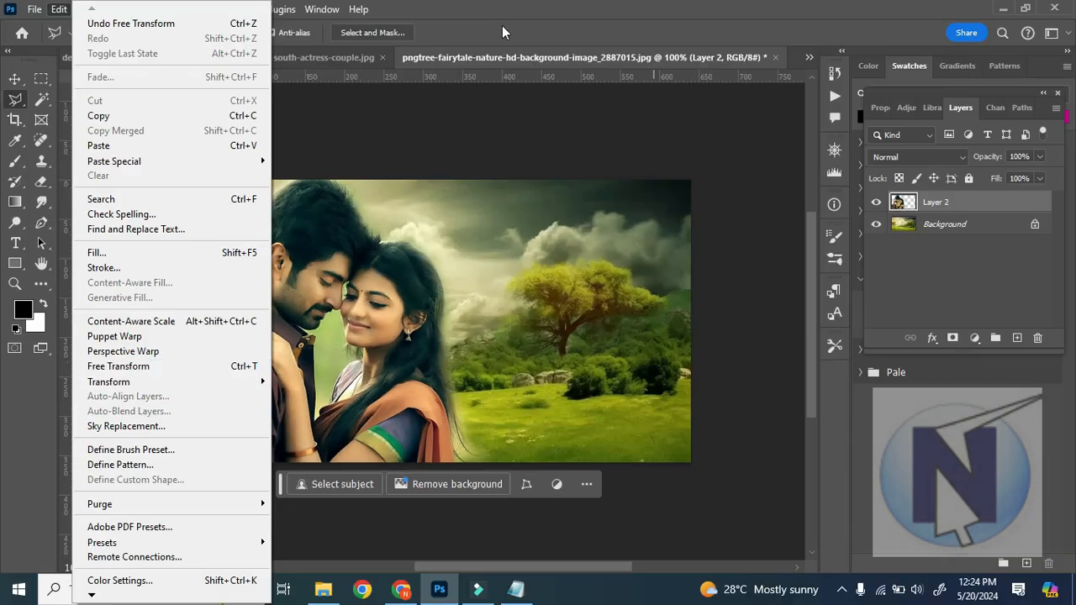
{"action": "left_click", "coordinate": [582, 24]}
- Display the lasso tool variants and choose the Polygonal Lasso tool again
{"action": "right_click", "coordinate": [15, 100]}
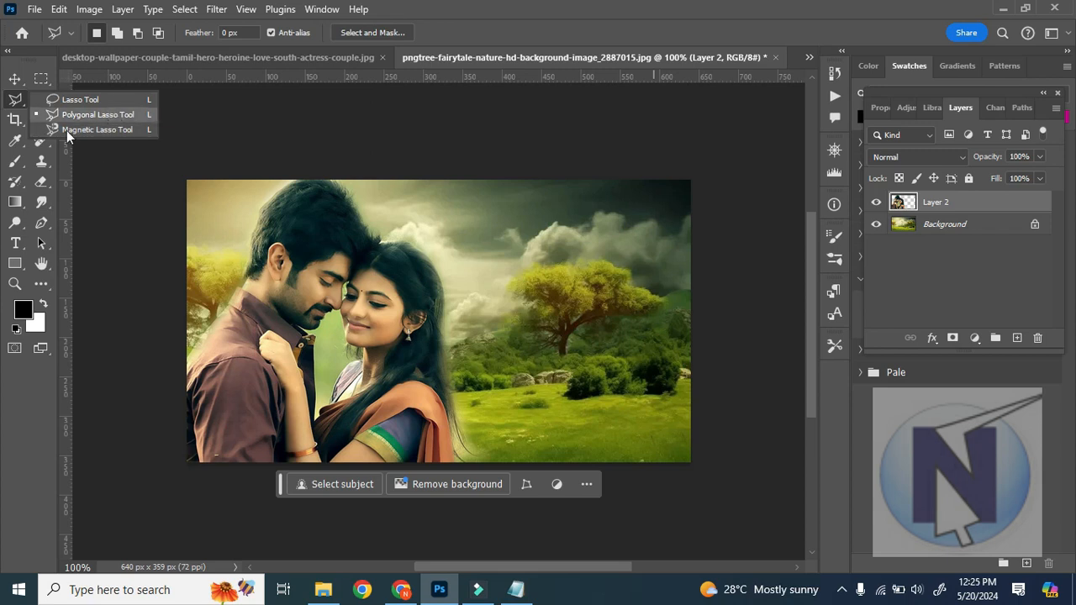
{"action": "left_click", "coordinate": [76, 116]}
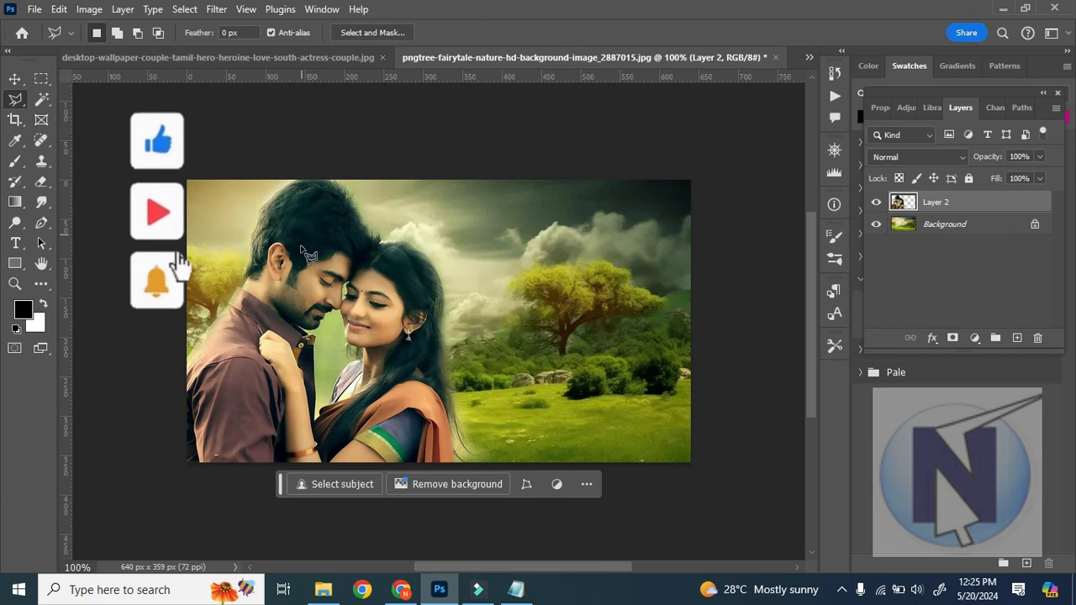